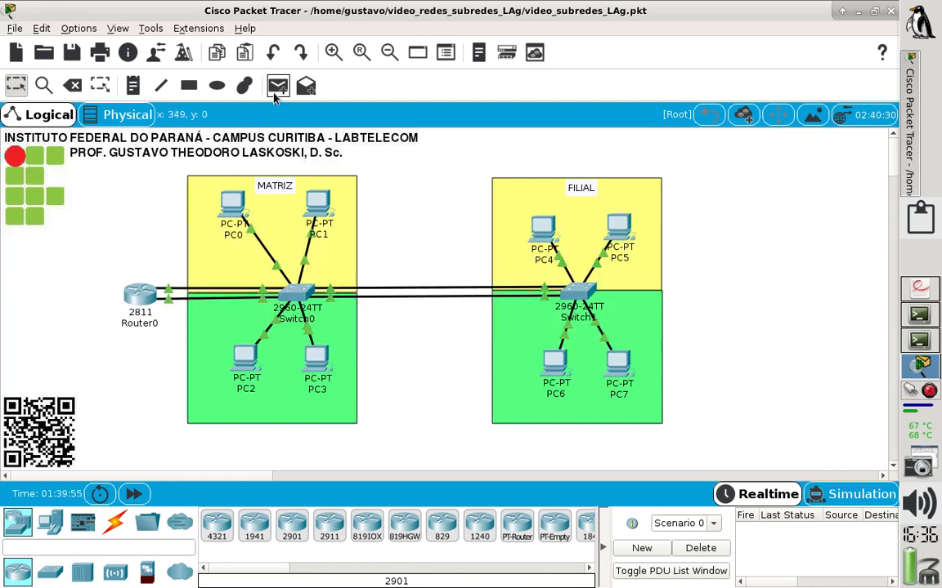
# Send a simple PDU from PC1 in MATRIZ to PC4 in FILIAL
pyautogui.click(277, 90)
pyautogui.click(602, 546)
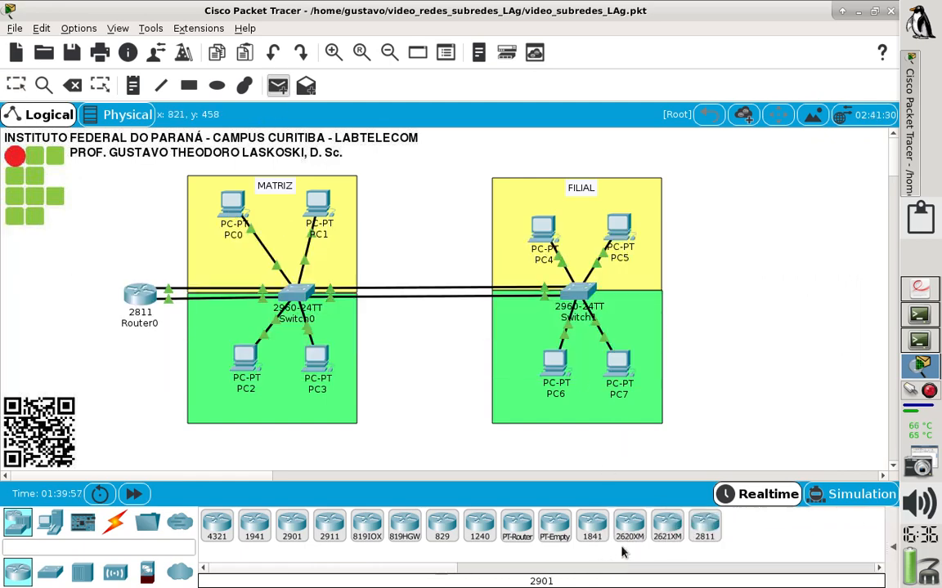
pyautogui.click(892, 548)
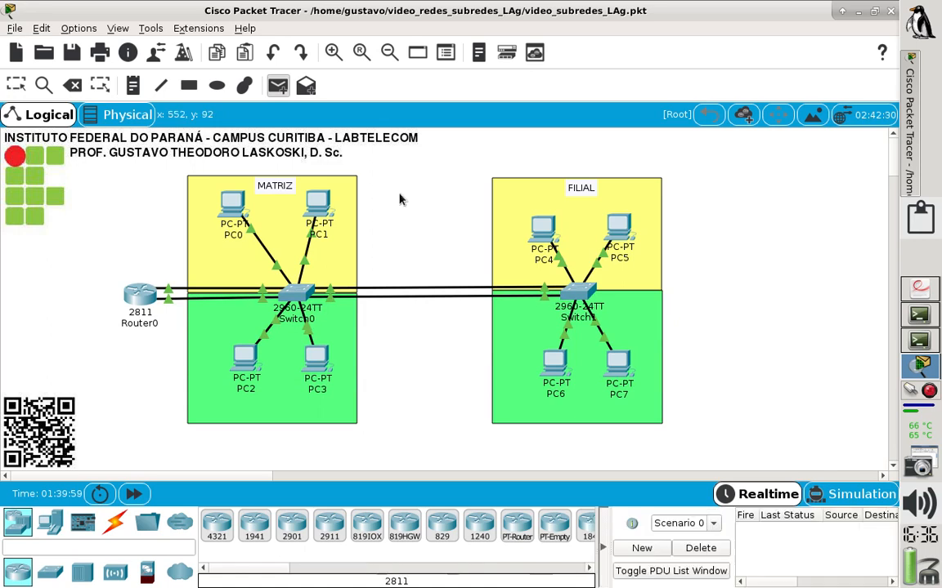
pyautogui.click(314, 206)
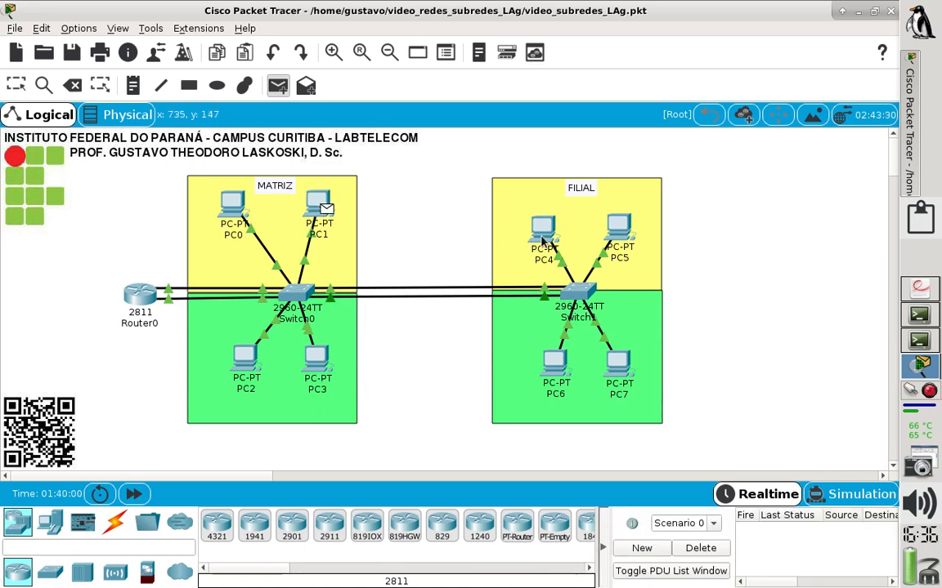
pyautogui.click(540, 237)
# Send two more simple PDUs, one from PC1 to PC6 and one from PC1 to PC3
pyautogui.click(277, 85)
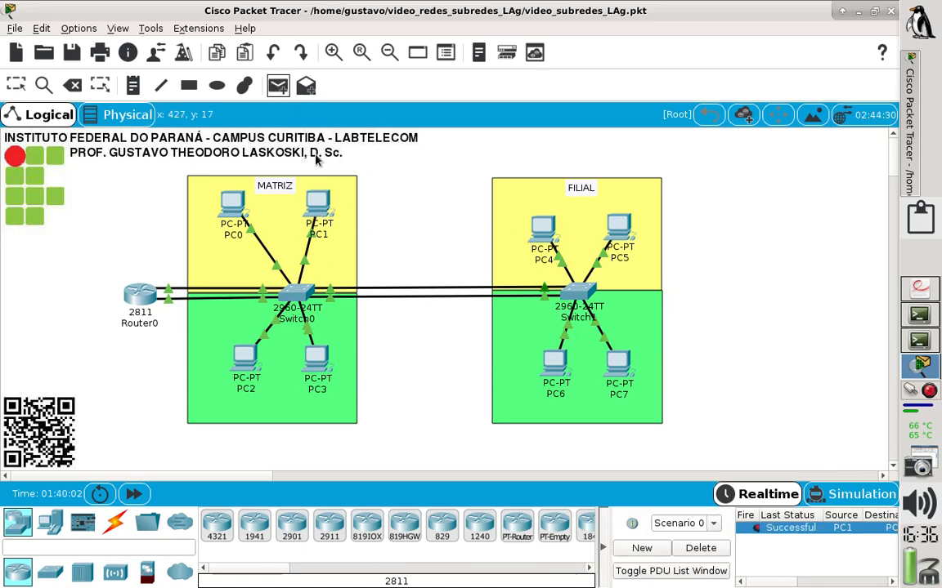
pyautogui.click(314, 203)
pyautogui.click(552, 362)
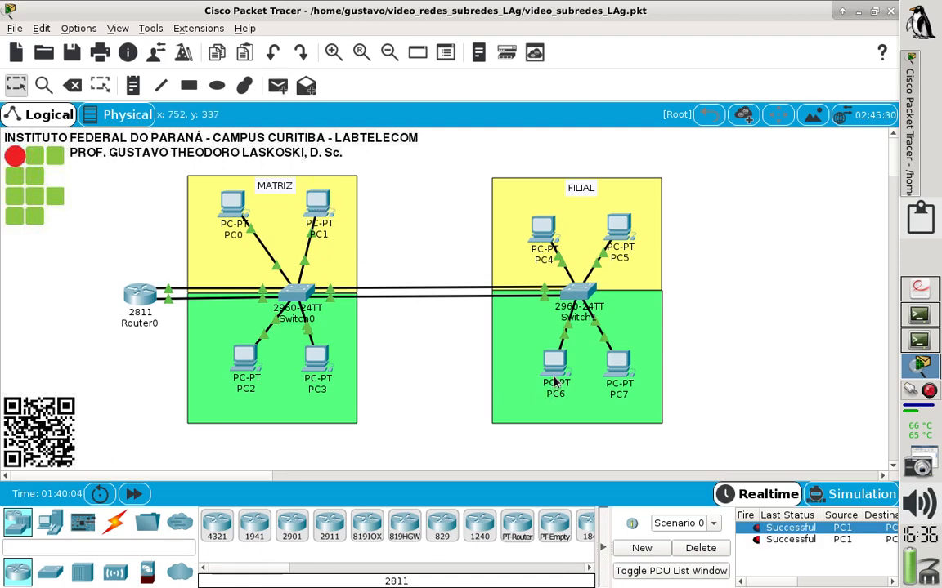
pyautogui.click(277, 85)
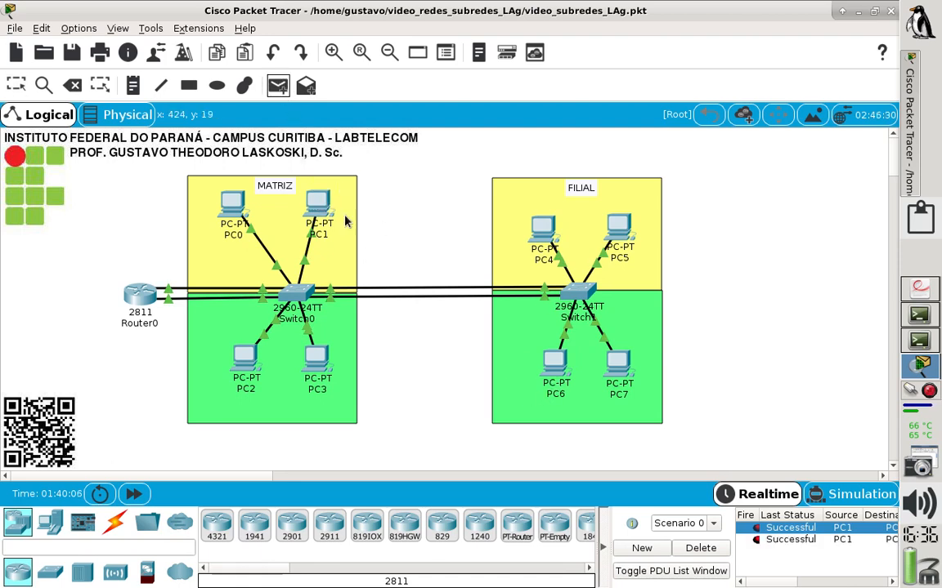
pyautogui.click(317, 206)
pyautogui.click(315, 359)
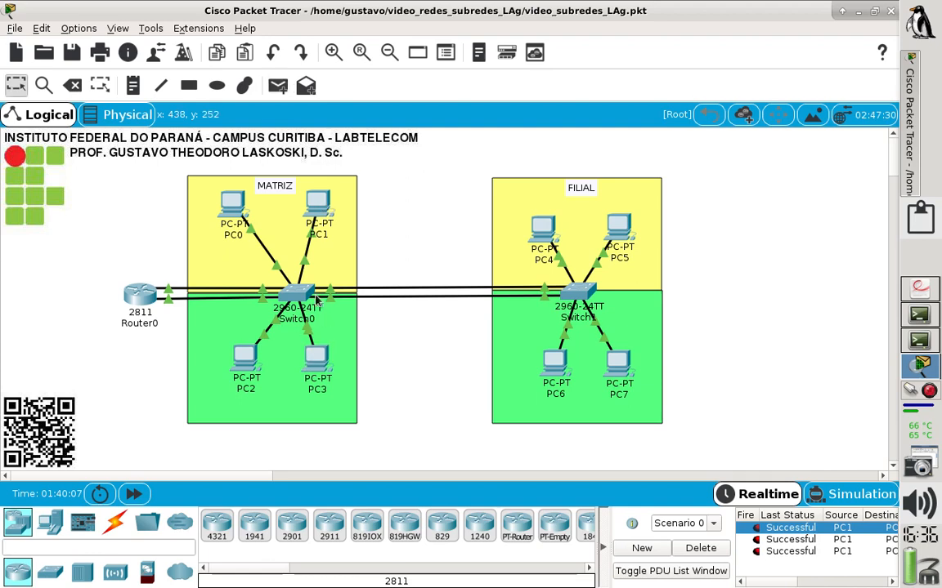
# Delete the scenario's test PDUs and switch to Simulation mode with the Simulation Panel closed
pyautogui.click(700, 548)
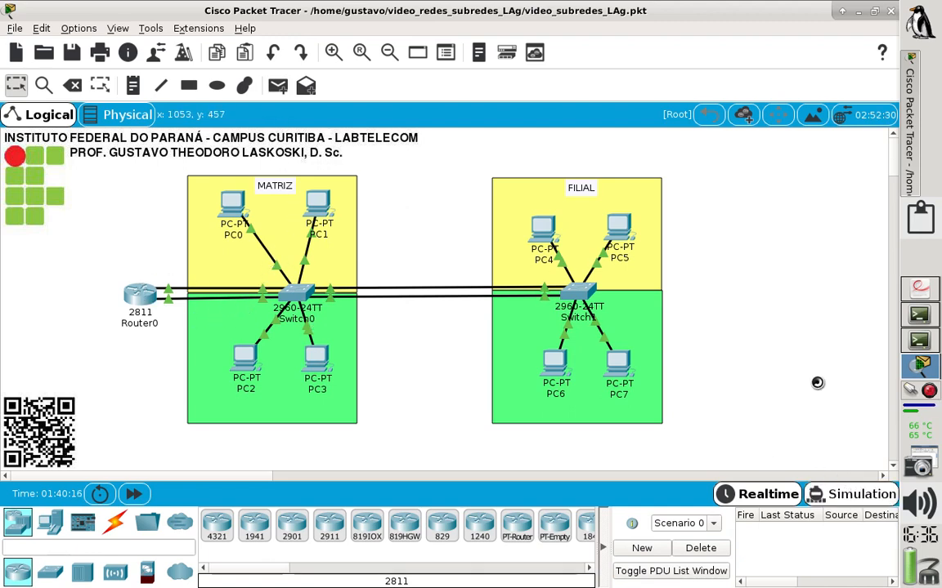
pyautogui.hotkey('shift', 's')
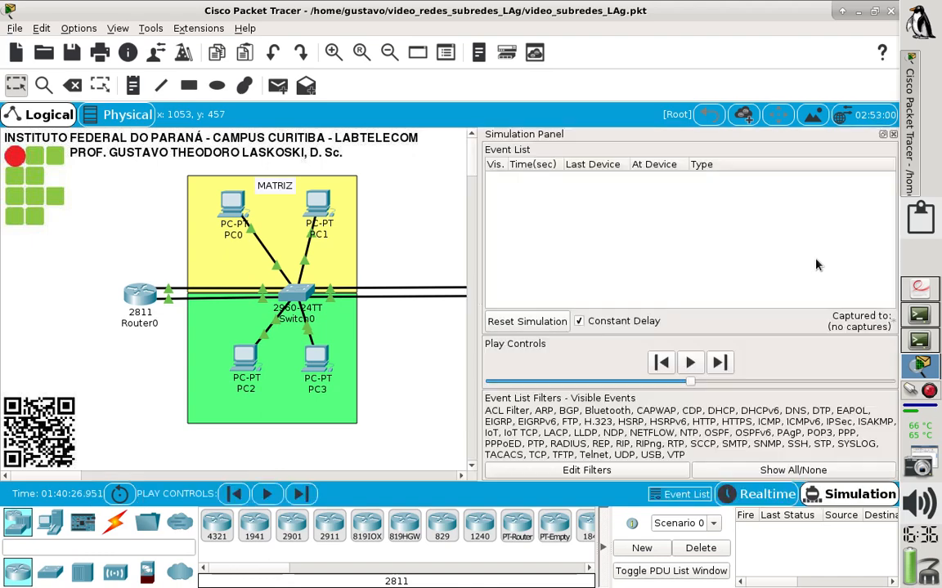
pyautogui.click(893, 134)
# Simulate a simple PDU from PC0 to PC6 until the exchange completes, and return to Realtime mode
pyautogui.click(277, 91)
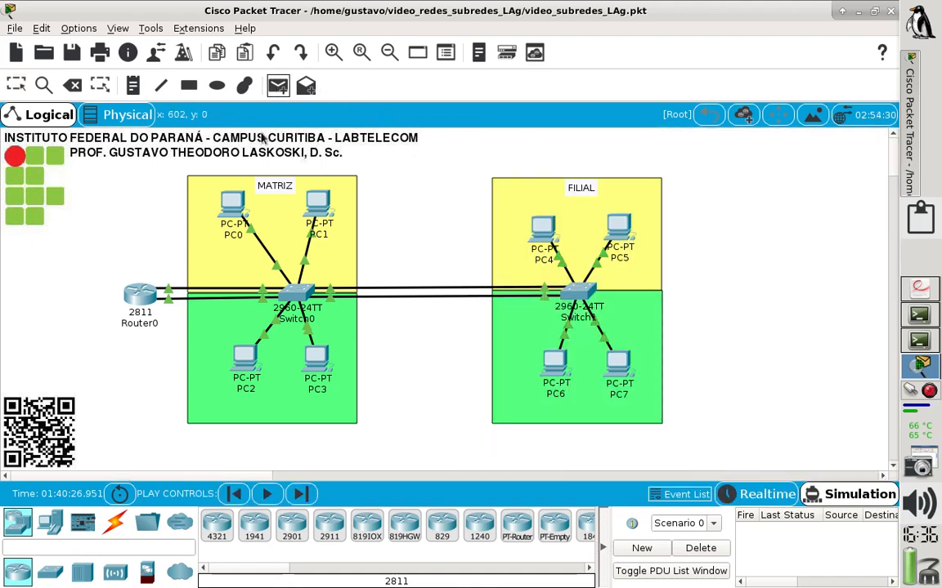
pyautogui.click(233, 202)
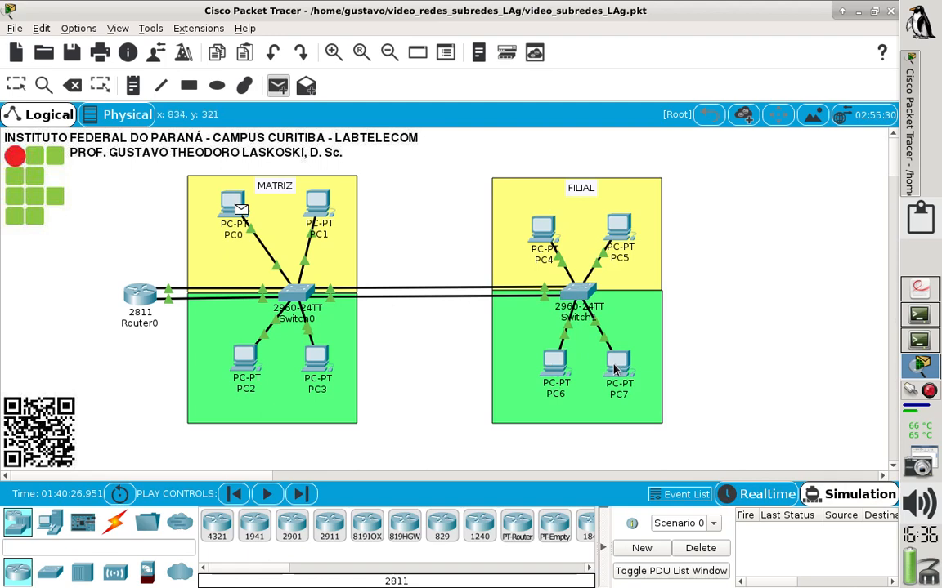
pyautogui.click(554, 366)
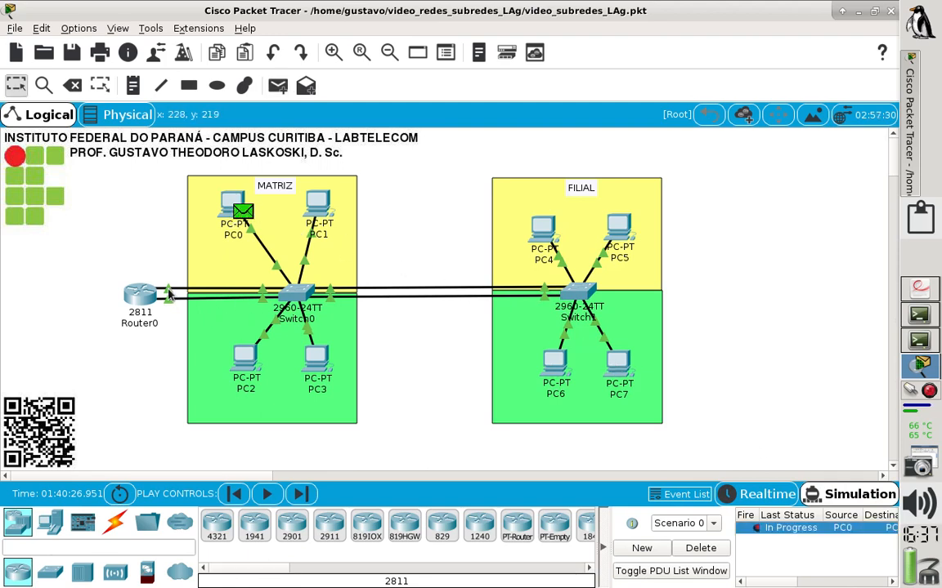
pyautogui.click(269, 495)
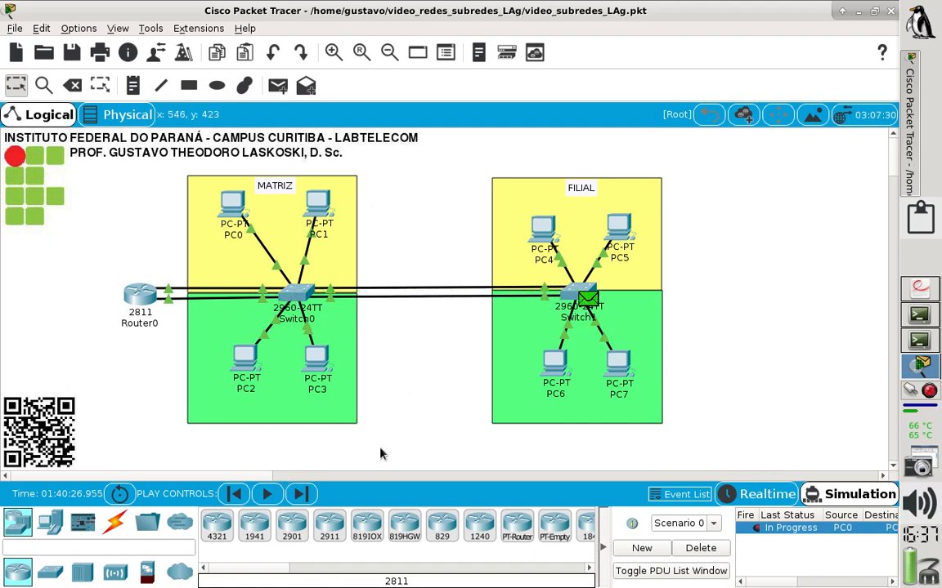
pyautogui.click(269, 499)
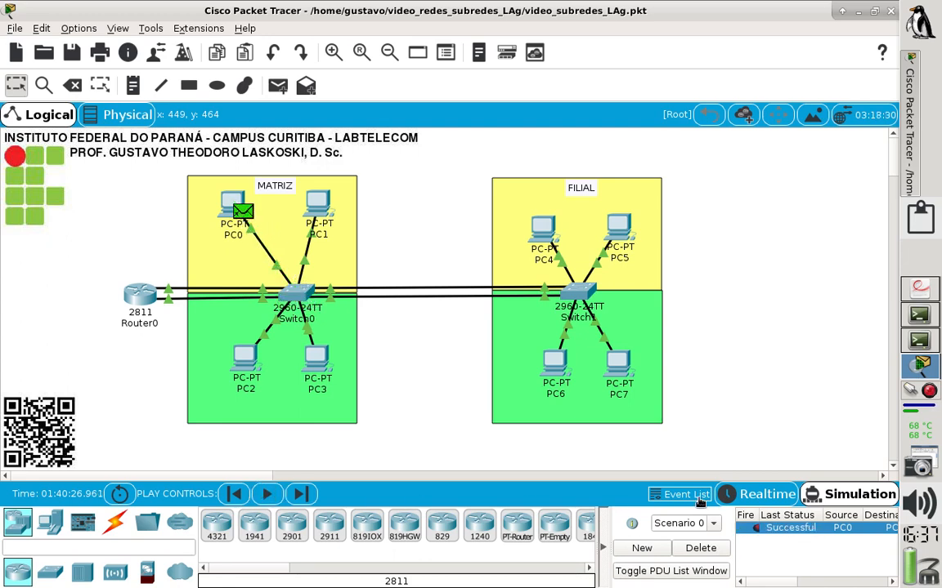
pyautogui.click(764, 494)
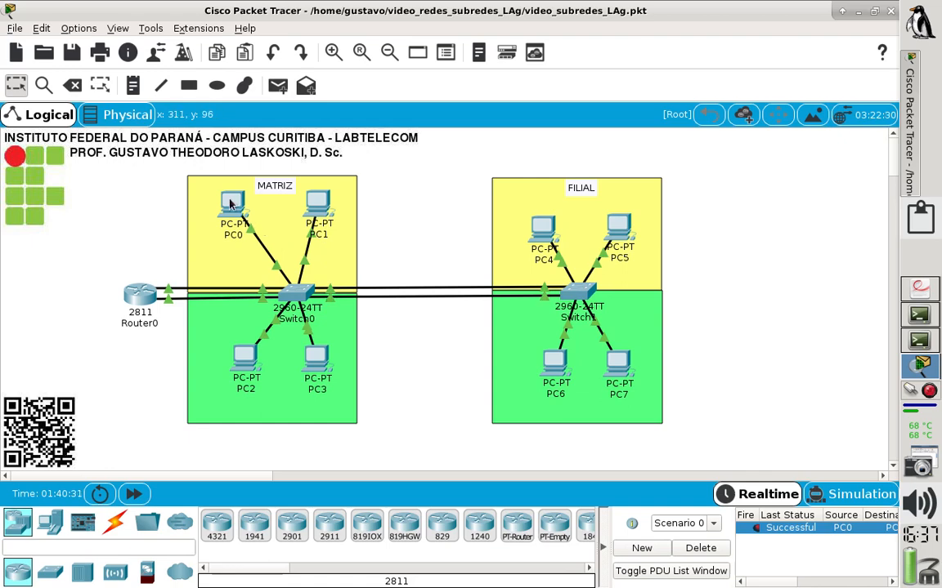
# Examine PC0's IP configuration, including its address, subnet mask, default gateway and DNS server, and close the PC0 window
pyautogui.moveTo(232, 204)
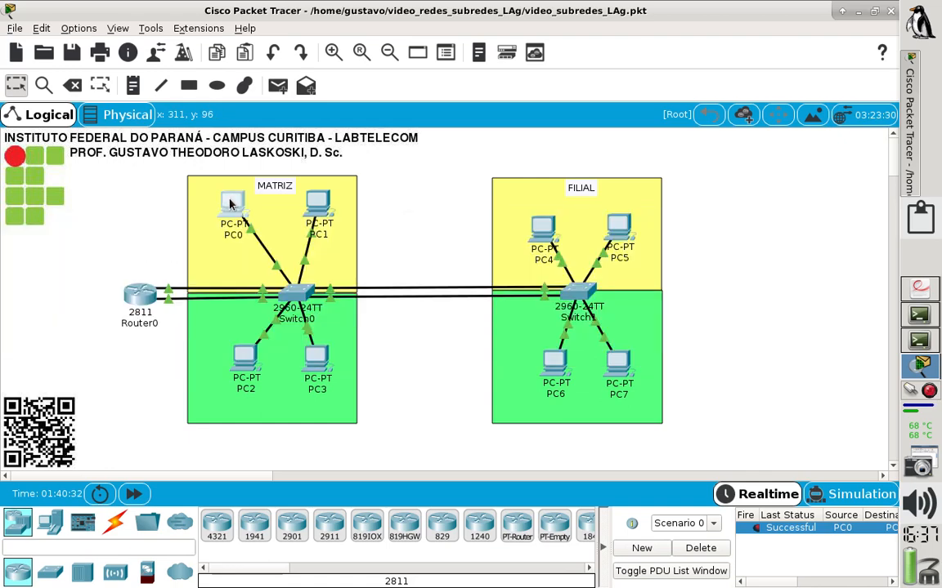
pyautogui.click(231, 204)
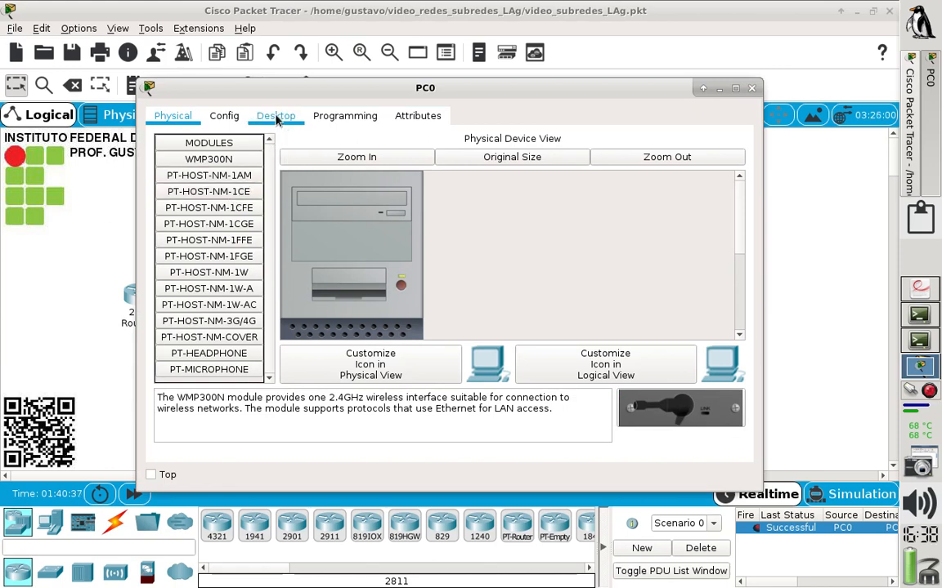
pyautogui.click(276, 119)
pyautogui.click(207, 173)
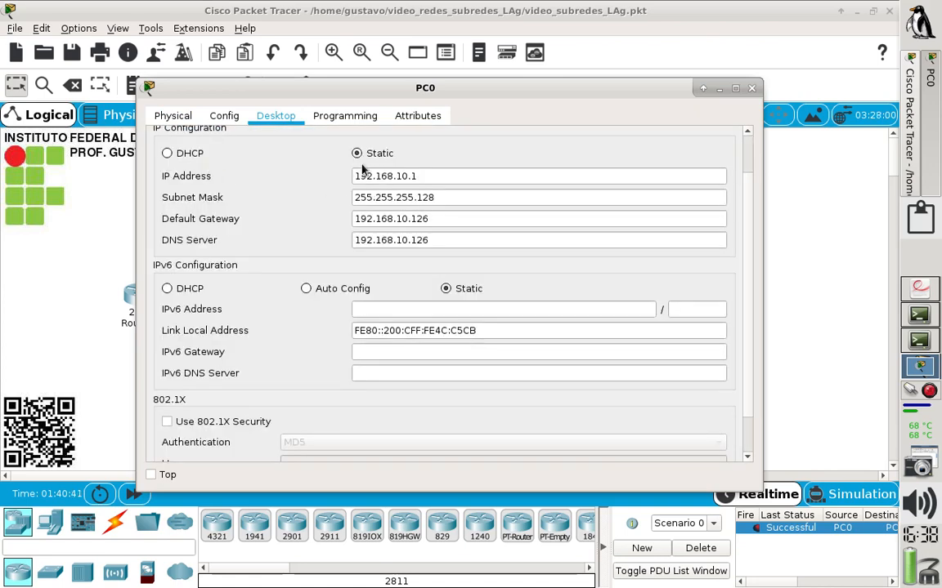
pyautogui.moveTo(437, 242); pyautogui.dragTo(331, 218)
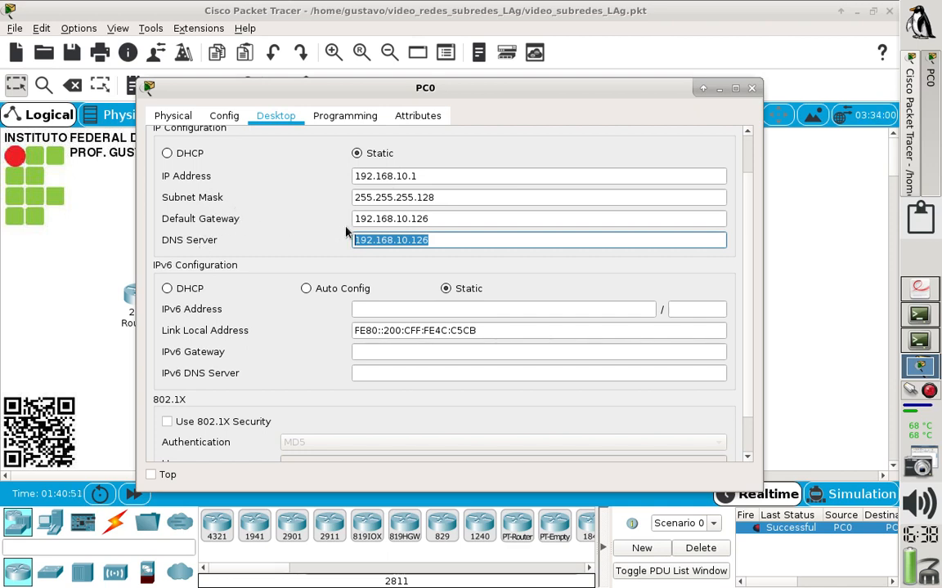
pyautogui.click(751, 88)
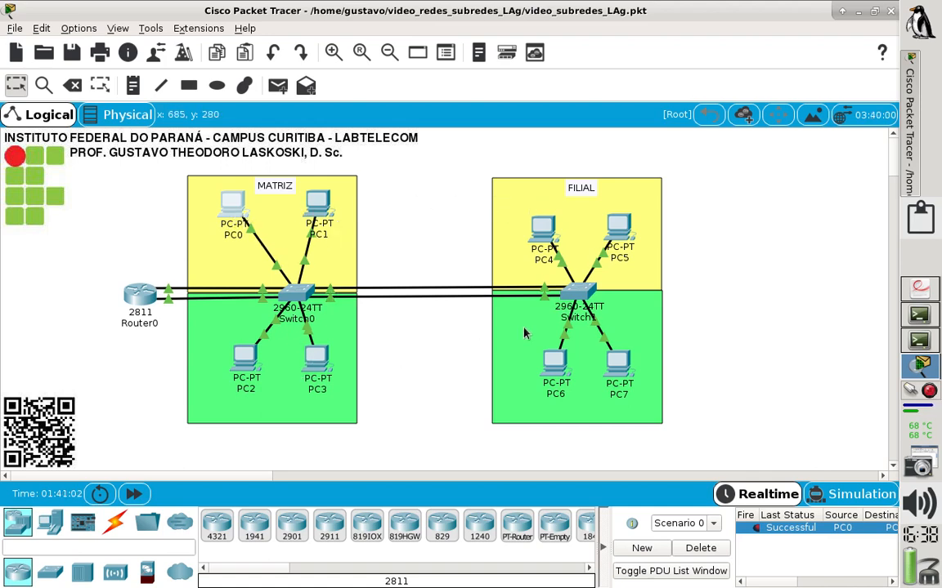
# Switch to the terminal with notes.txt and examine the VLAN10 subnet's network address, host range and gateway
pyautogui.click(917, 341)
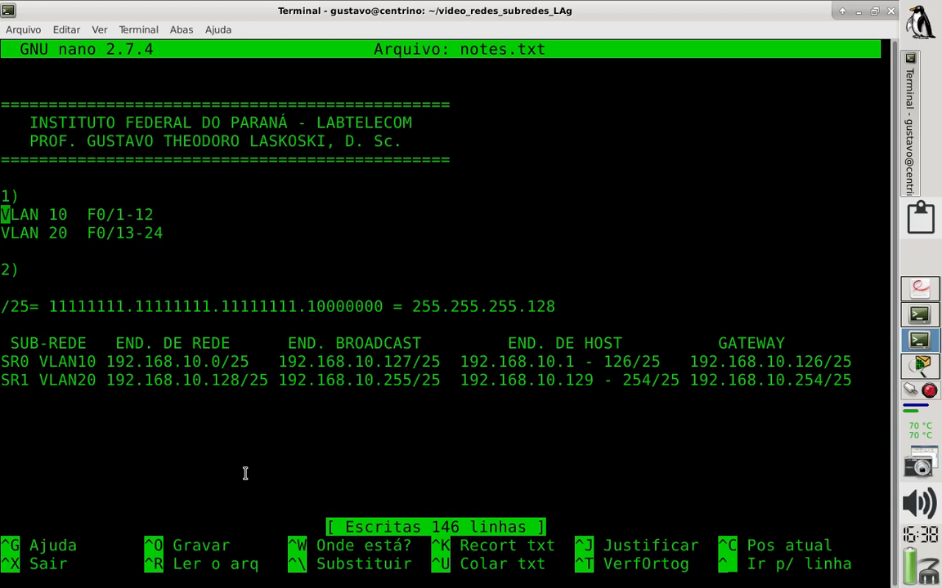
pyautogui.moveTo(106, 361); pyautogui.dragTo(248, 361)
pyautogui.moveTo(462, 361); pyautogui.dragTo(843, 361)
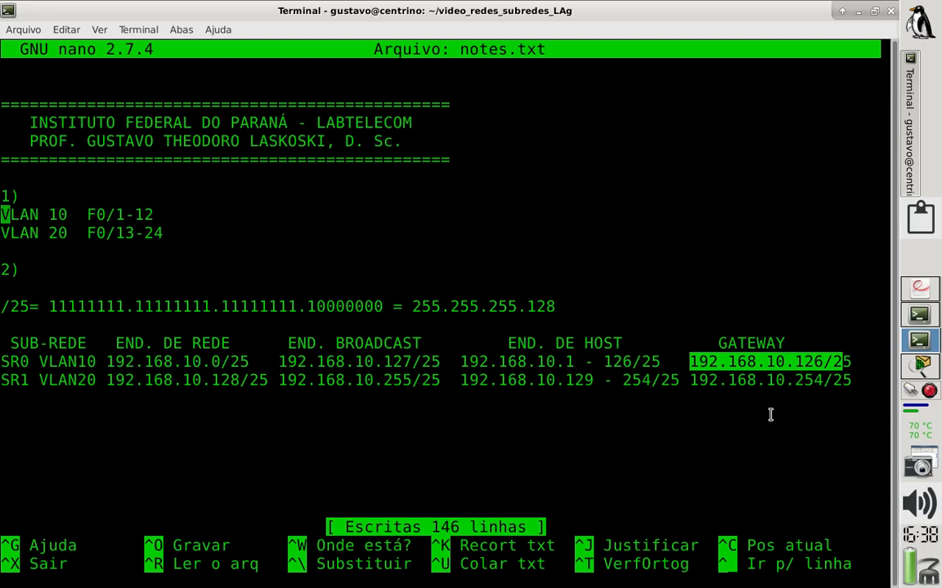
# Switch to the terminal with notes_DHCP.txt and examine the basic DHCP pool configuration block and its NOME placeholder
pyautogui.click(919, 316)
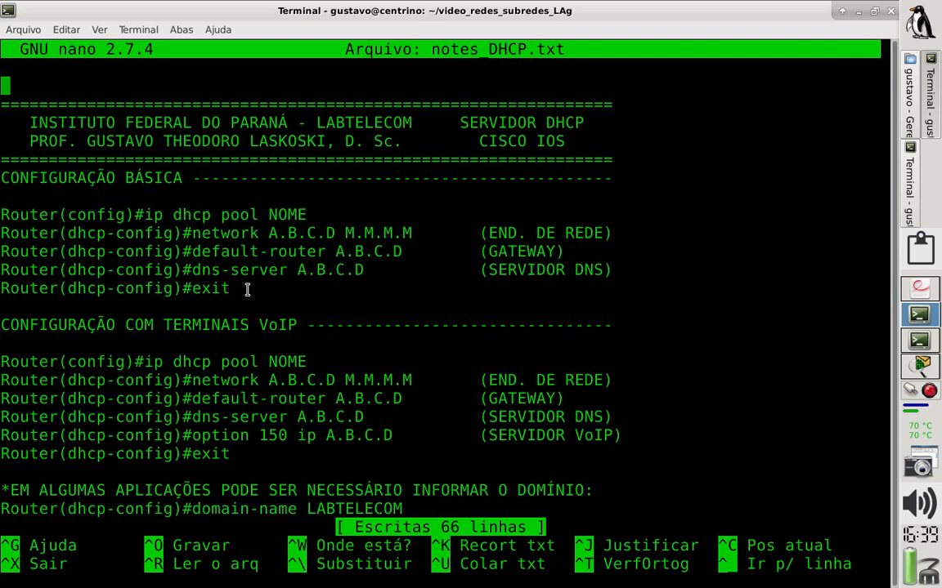
pyautogui.moveTo(247, 292); pyautogui.dragTo(1, 214)
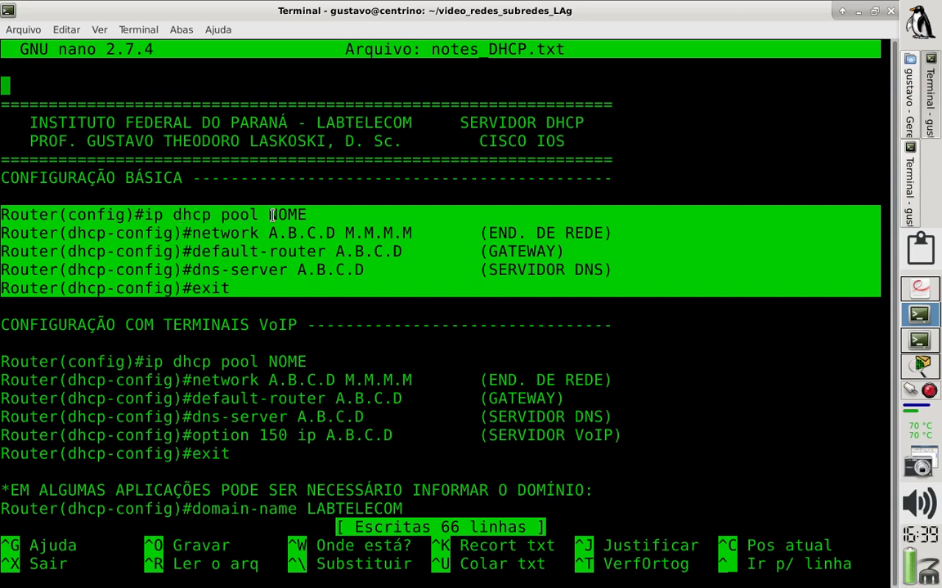
pyautogui.moveTo(272, 215); pyautogui.dragTo(308, 214)
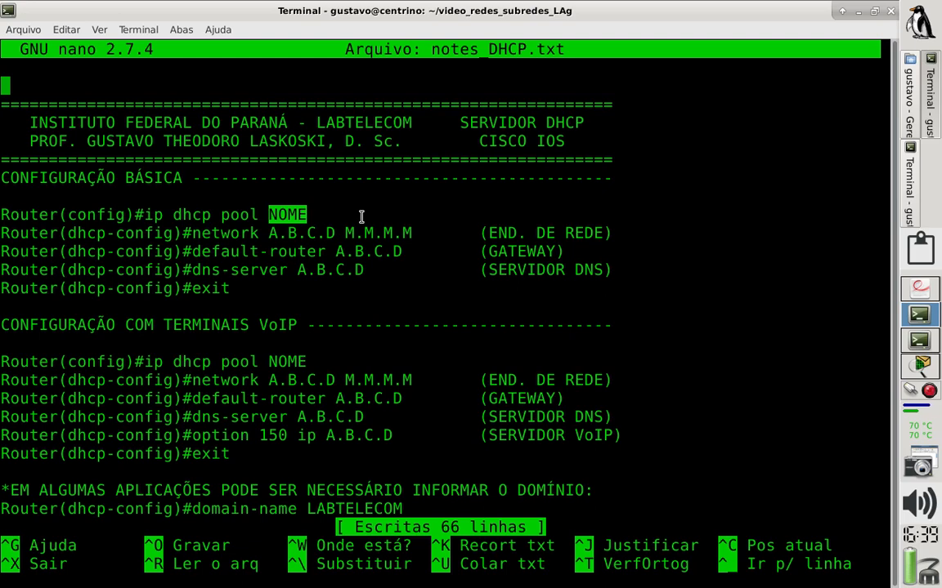
pyautogui.moveTo(232, 296); pyautogui.dragTo(2, 214)
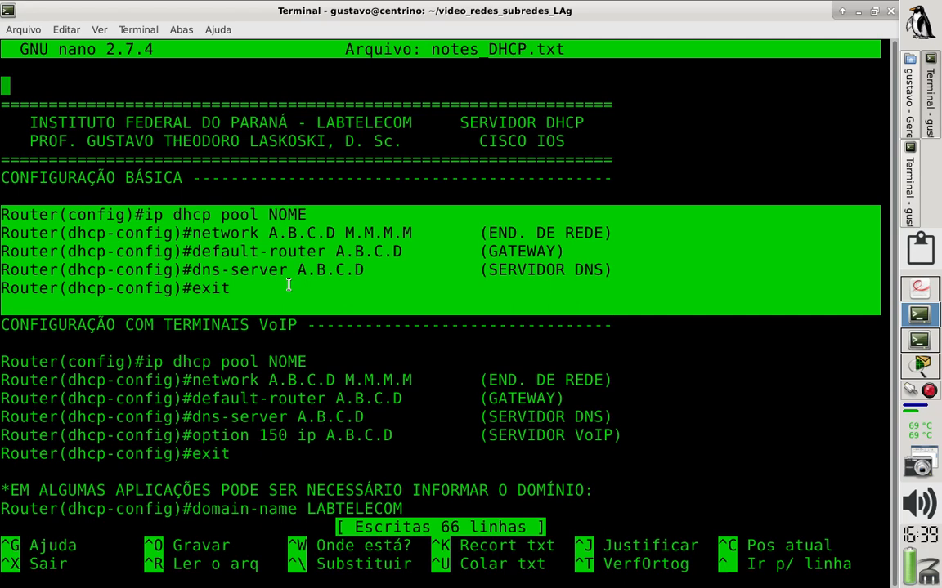
# Review the basic DHCP commands one by one: ip dhcp pool, network, default-router, dns-server and exit
pyautogui.click(187, 226)
pyautogui.moveTo(192, 214); pyautogui.dragTo(304, 215)
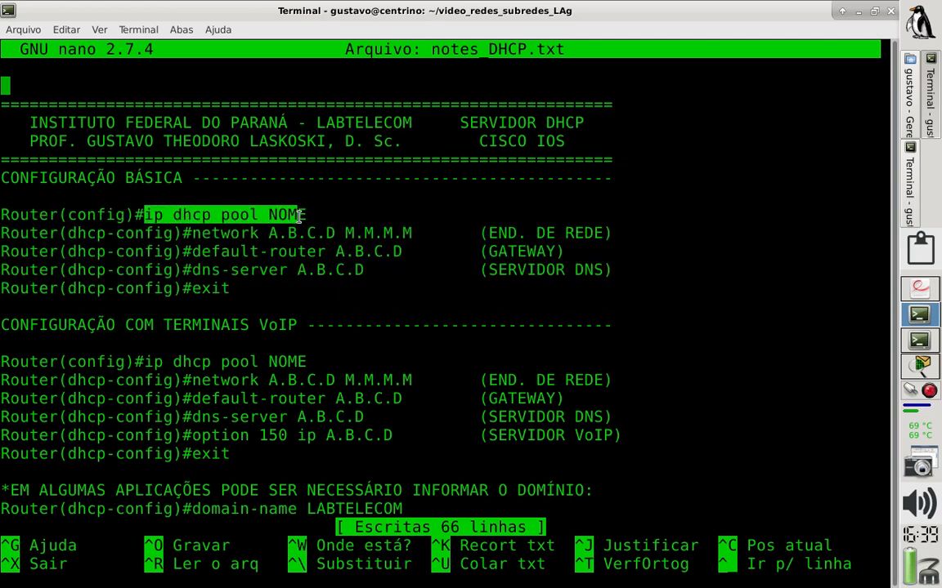
pyautogui.click(169, 233)
pyautogui.moveTo(169, 233); pyautogui.dragTo(78, 233)
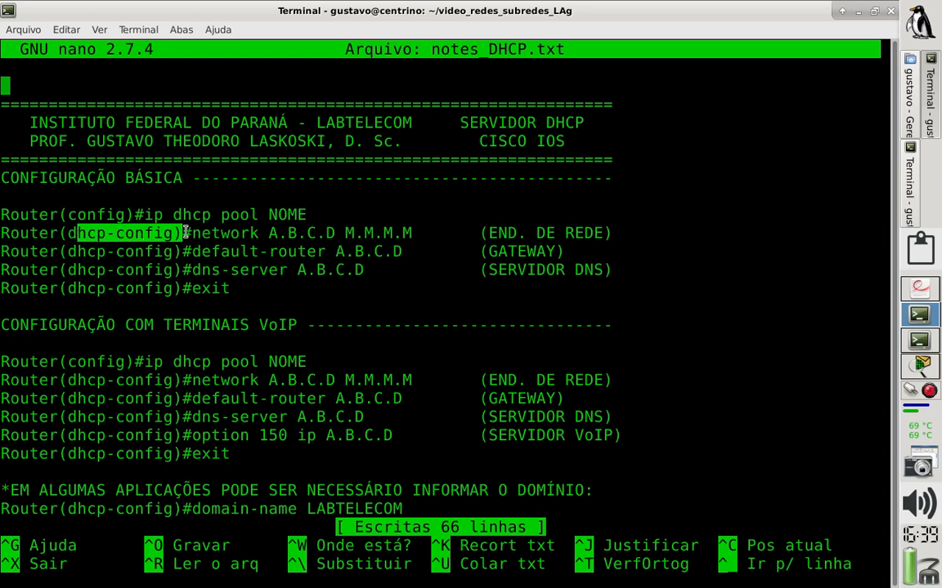
pyautogui.moveTo(192, 233); pyautogui.dragTo(412, 233)
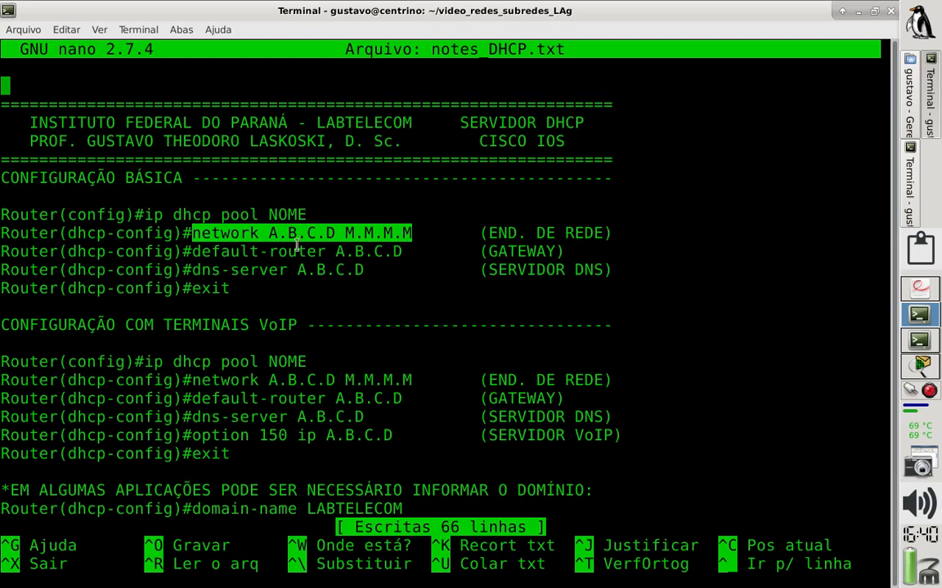
pyautogui.moveTo(192, 251); pyautogui.dragTo(327, 256)
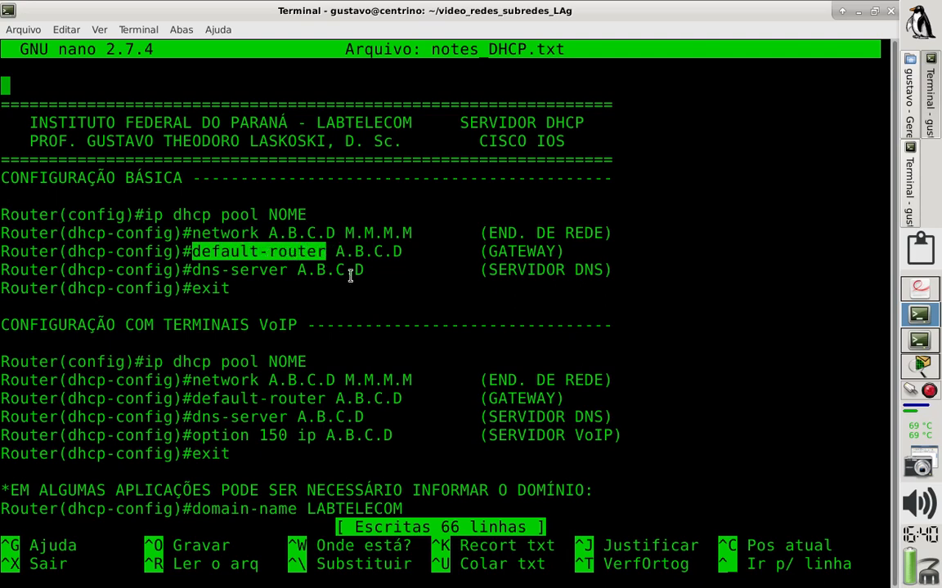
pyautogui.moveTo(200, 270); pyautogui.dragTo(370, 277)
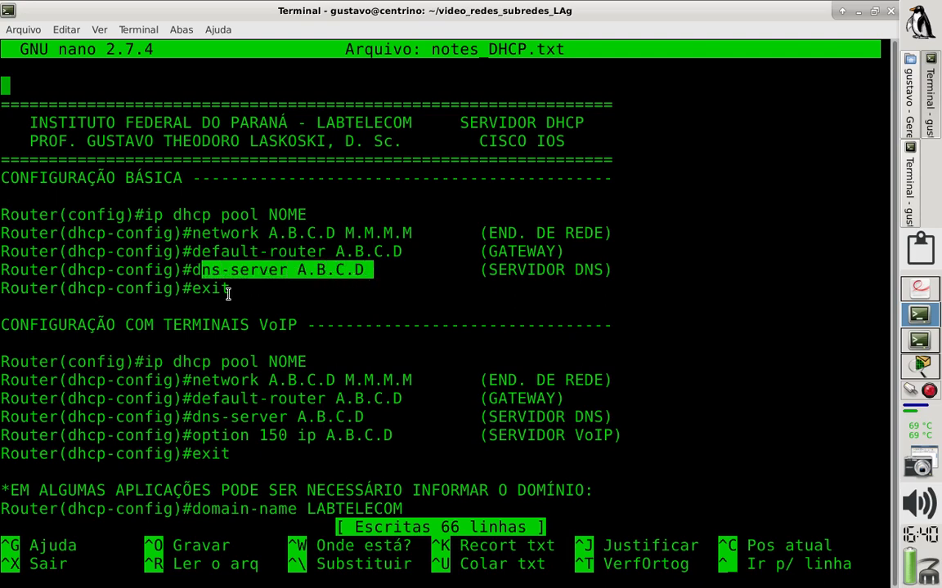
pyautogui.moveTo(229, 290); pyautogui.dragTo(1, 214)
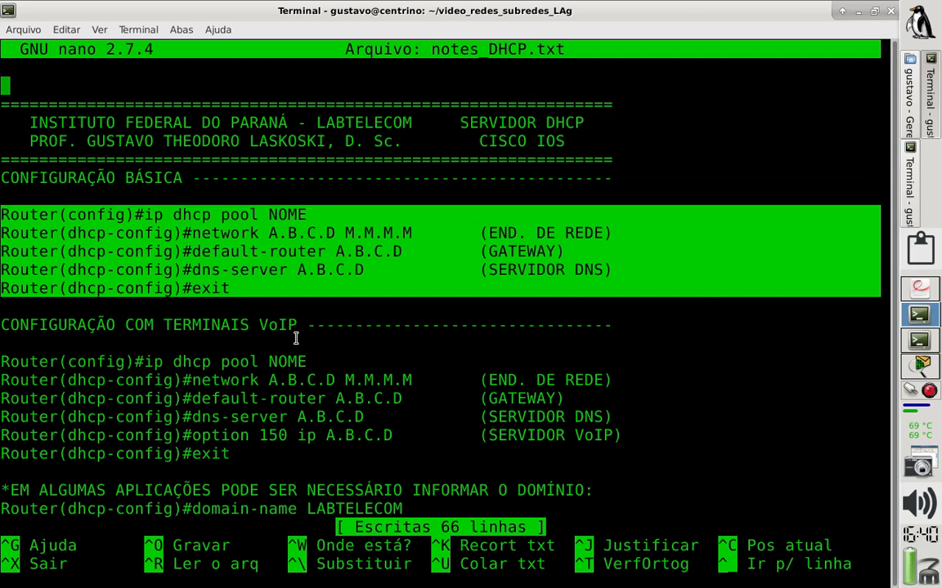
# Examine the VoIP option 150 and domain-name commands, and highlight the basic DHCP configuration block again
pyautogui.moveTo(640, 438); pyautogui.dragTo(4, 436)
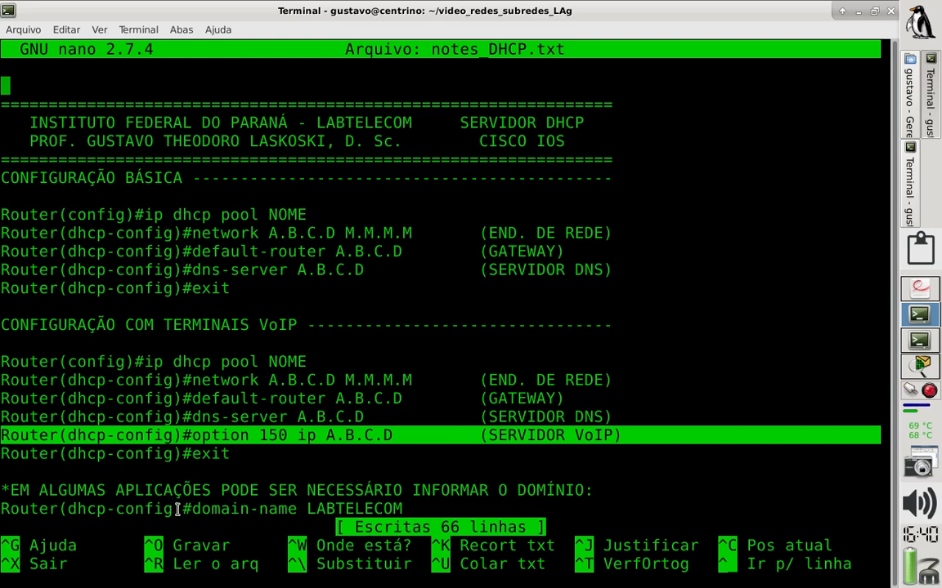
pyautogui.moveTo(182, 509); pyautogui.dragTo(93, 511)
pyautogui.moveTo(416, 514); pyautogui.dragTo(191, 511)
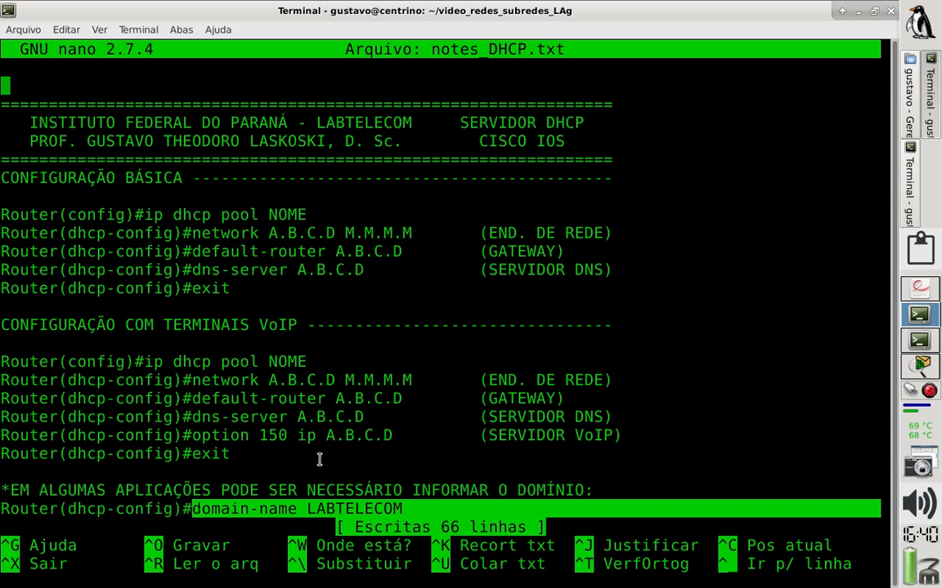
pyautogui.moveTo(237, 301); pyautogui.dragTo(1, 207)
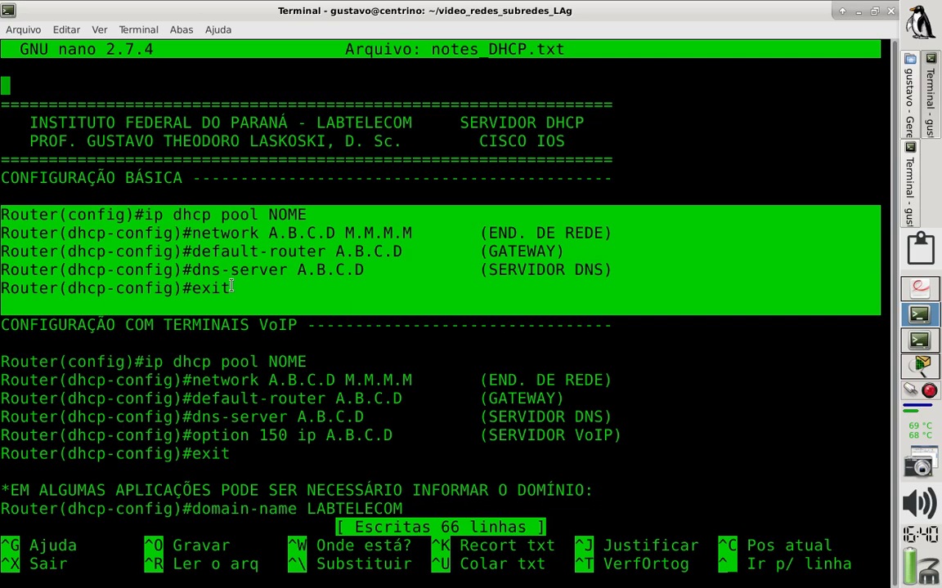
# Switch to Cisco Packet Tracer, open Router0's command line in a maximized window and enter global configuration mode
pyautogui.click(917, 369)
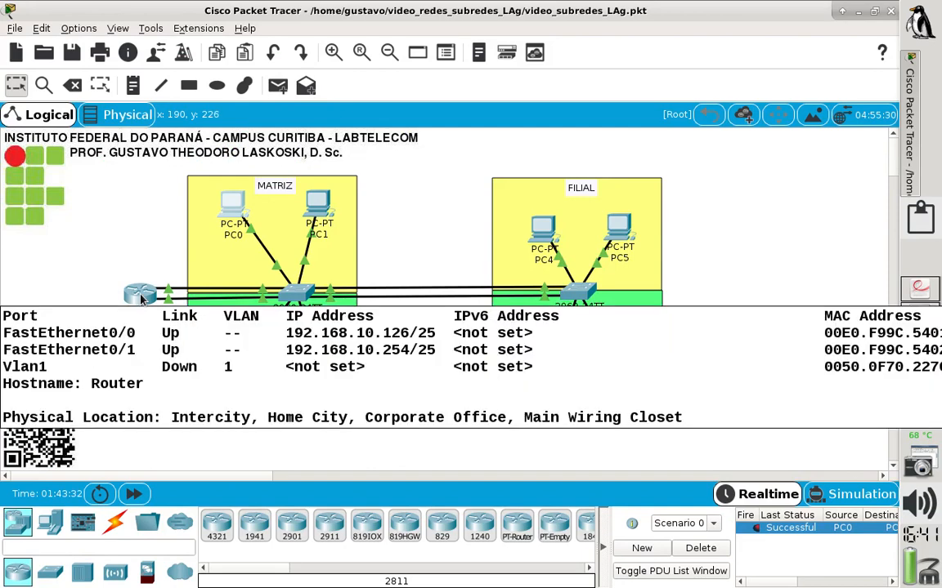
pyautogui.click(140, 296)
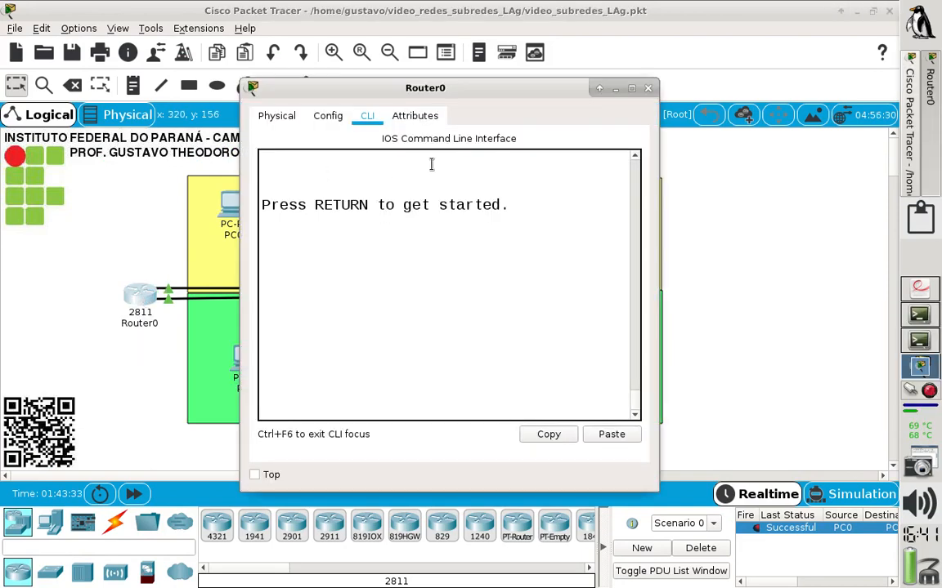
pyautogui.click(630, 89)
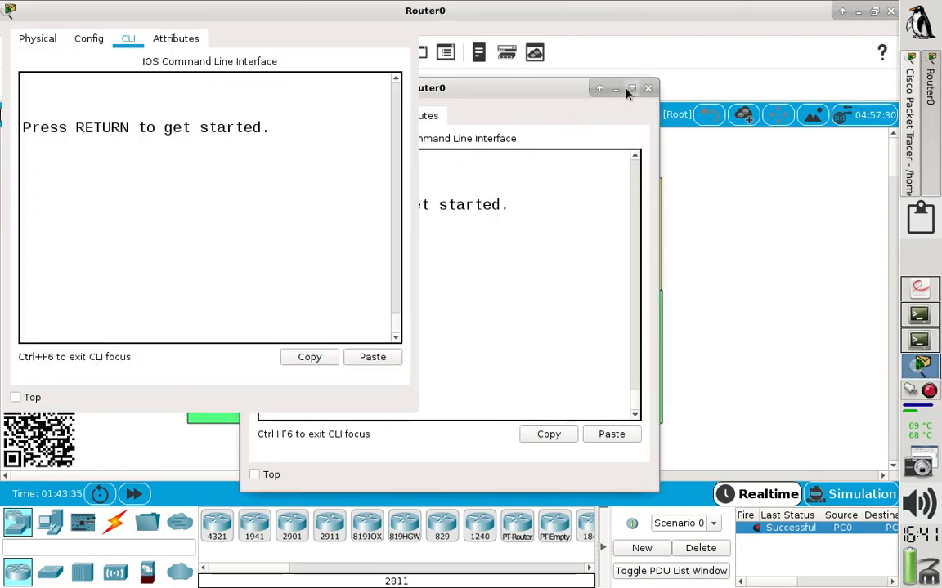
pyautogui.press('Return')
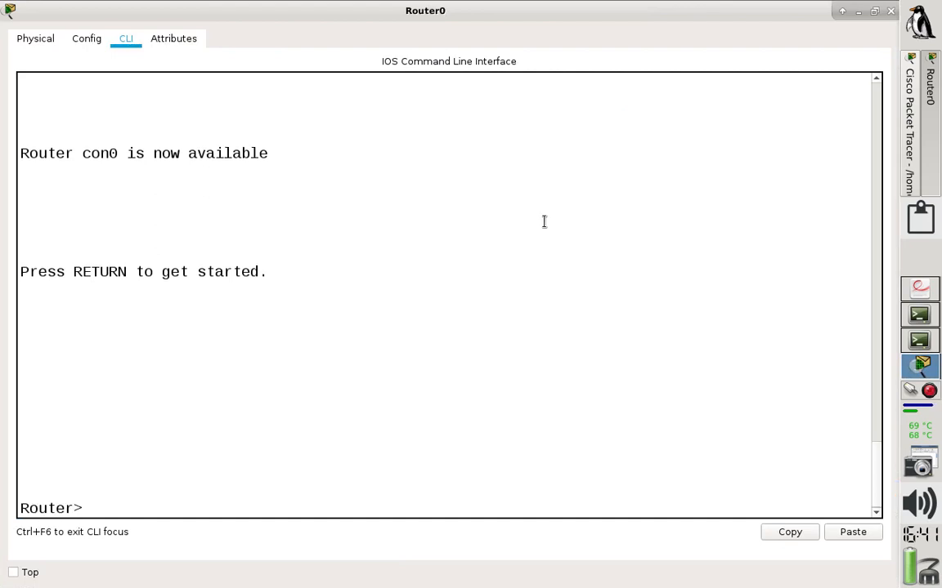
pyautogui.write('en')
pyautogui.press('Return')
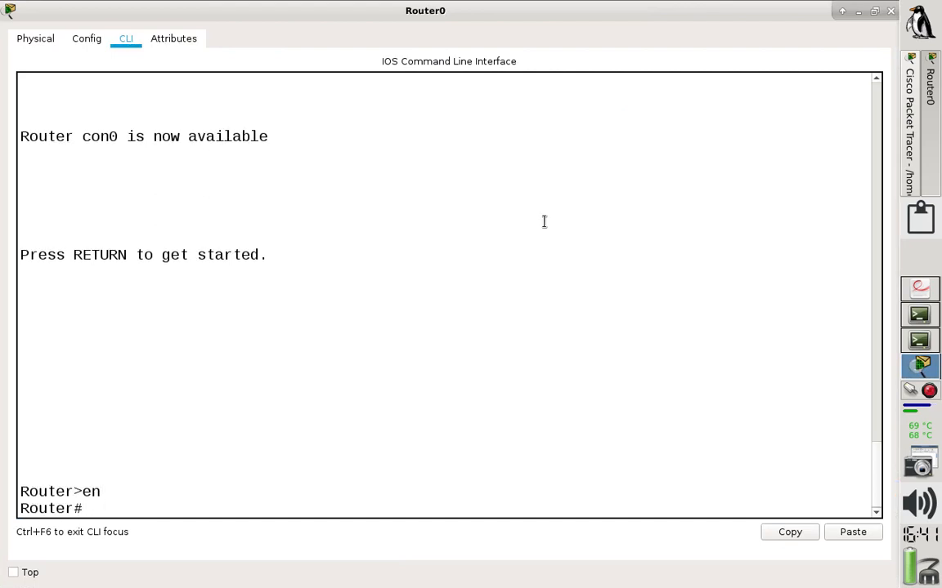
pyautogui.write('conf t')
pyautogui.press('Return')
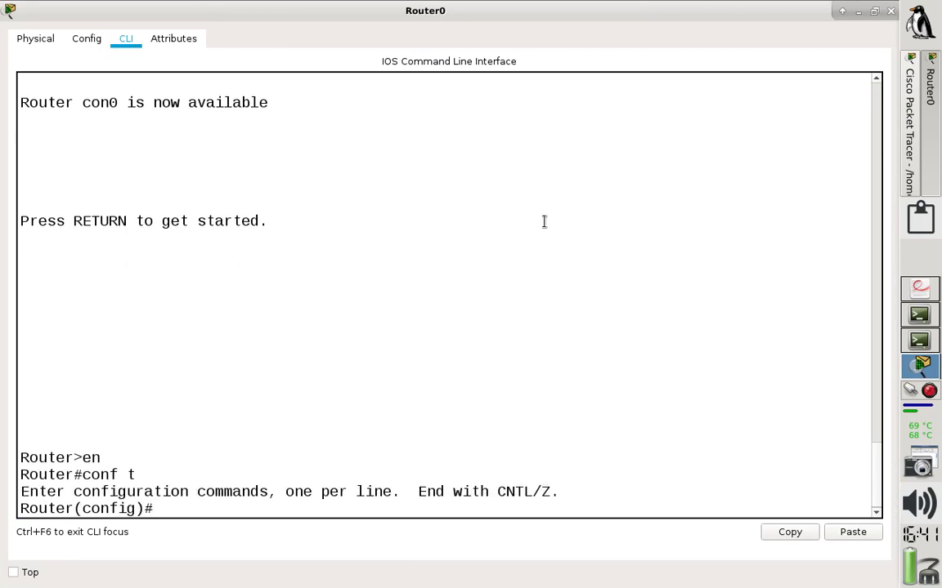
# Create a DHCP pool named VLAN10 on Router0
pyautogui.write('ip dhcp p')
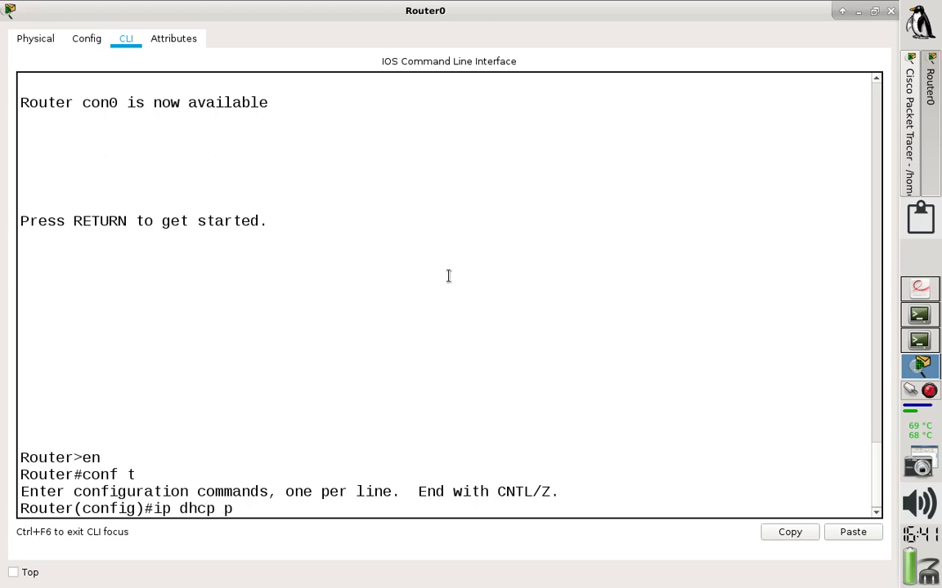
pyautogui.write('ool VLAN10')
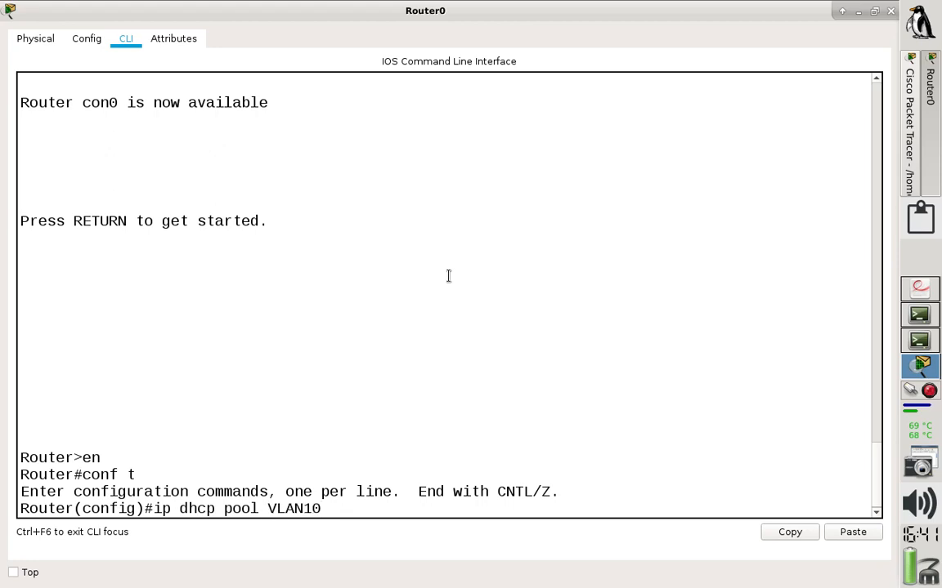
pyautogui.press('Return')
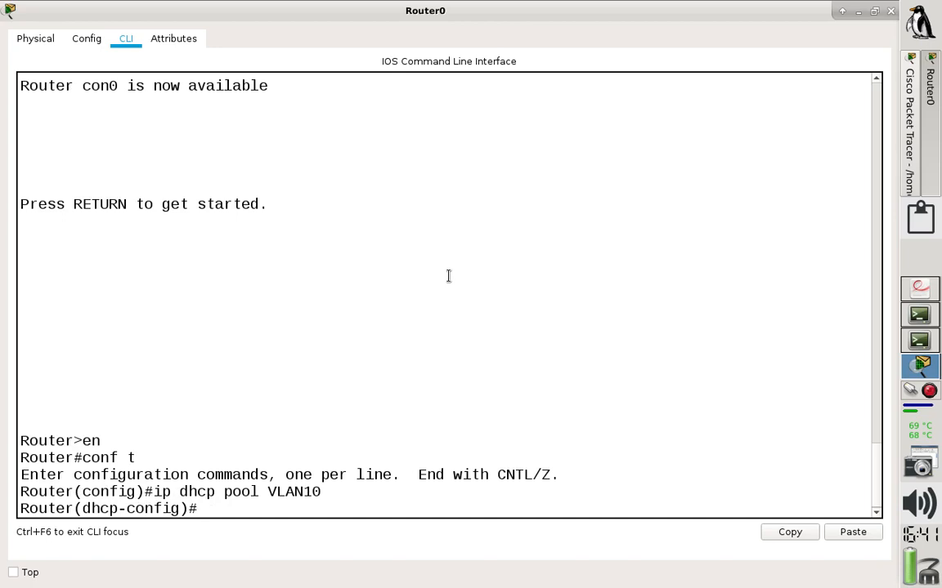
# List the commands available in DHCP pool configuration mode and examine the network command's description
pyautogui.moveTo(181, 508); pyautogui.dragTo(83, 505)
pyautogui.click(215, 505)
pyautogui.write('ne')
pyautogui.press('BackSpace')
pyautogui.press('BackSpace')
pyautogui.write('?')
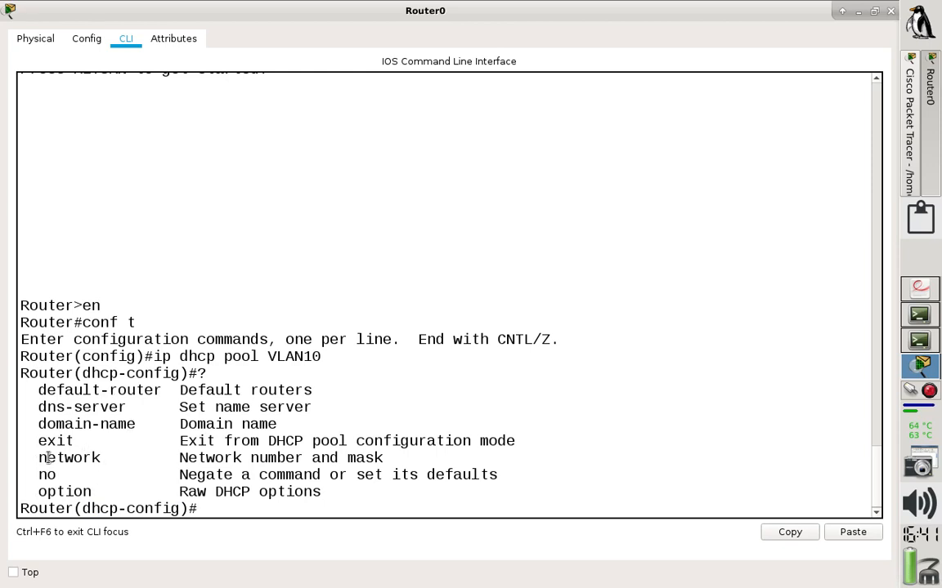
pyautogui.moveTo(38, 457); pyautogui.dragTo(407, 462)
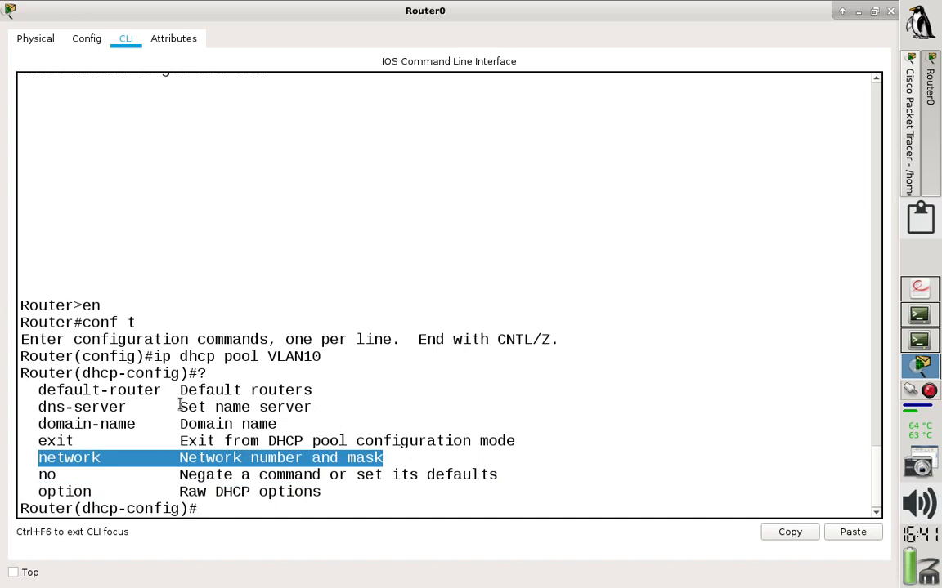
pyautogui.click(253, 505)
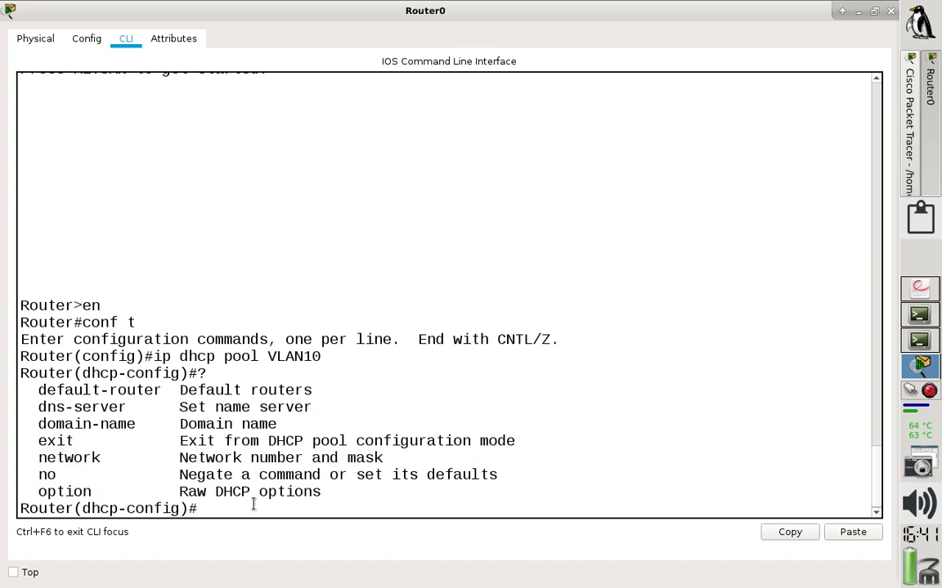
# Begin the pool's network command with 192.168.10.0, consulting the VLAN10 network address in notes.txt
pyautogui.write('network')
pyautogui.click(915, 342)
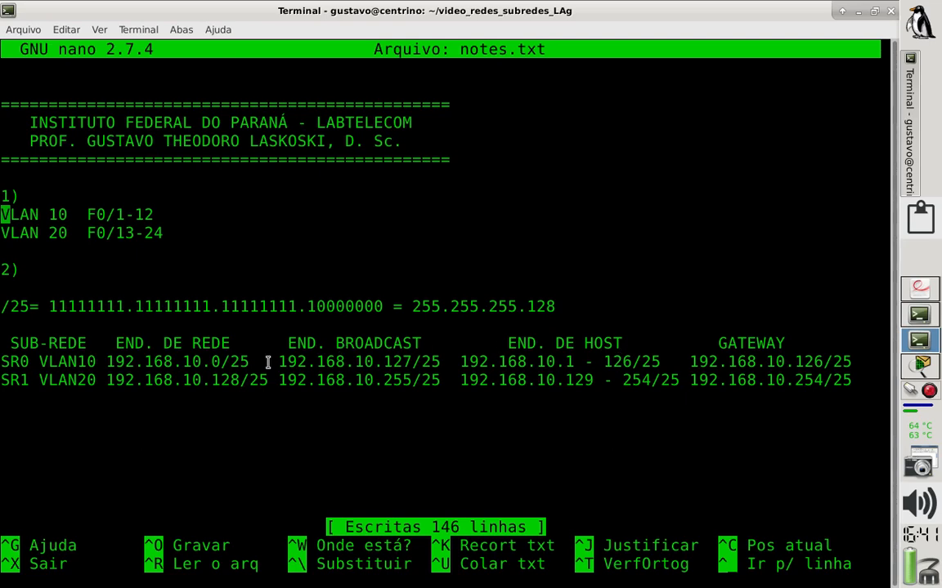
pyautogui.moveTo(44, 366); pyautogui.dragTo(250, 360)
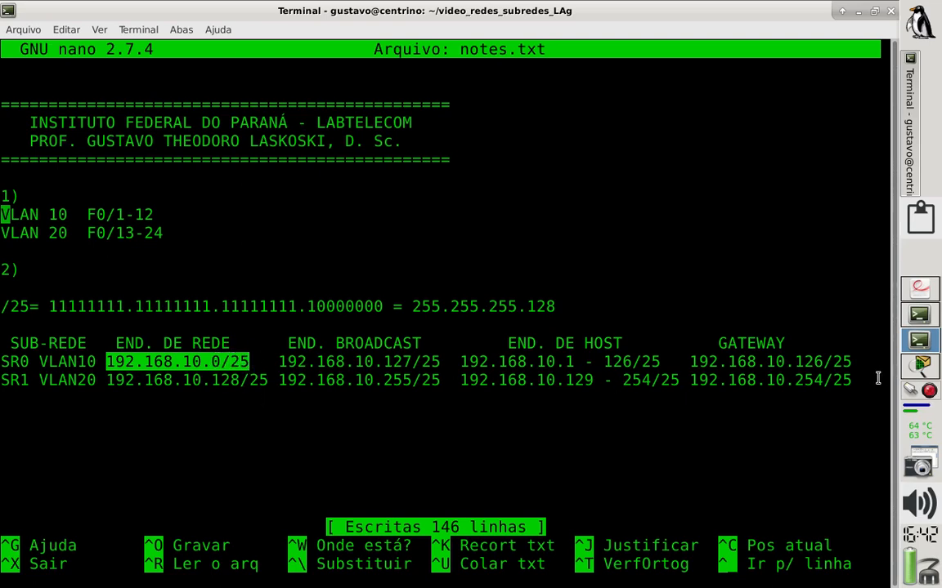
pyautogui.click(919, 367)
pyautogui.write('192.168.')
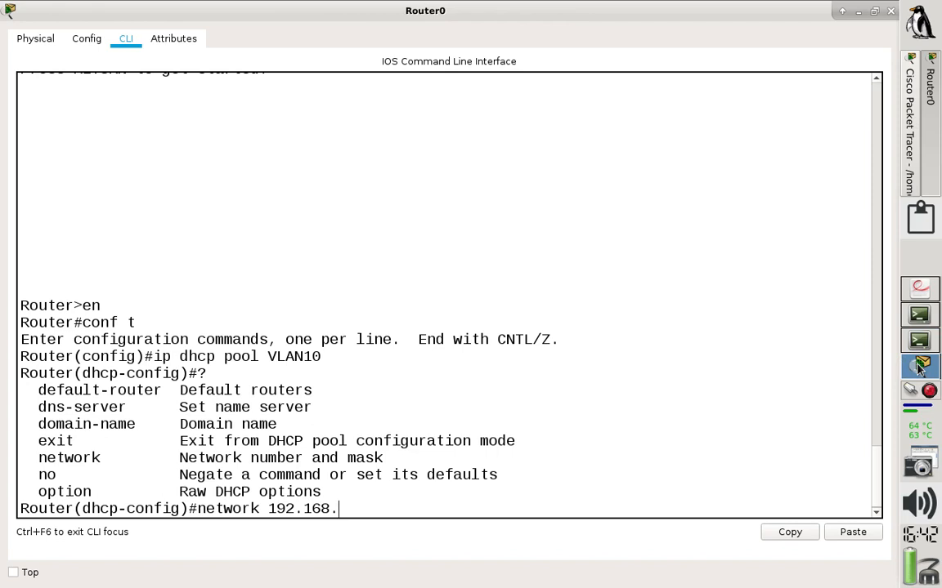
pyautogui.write('10.0')
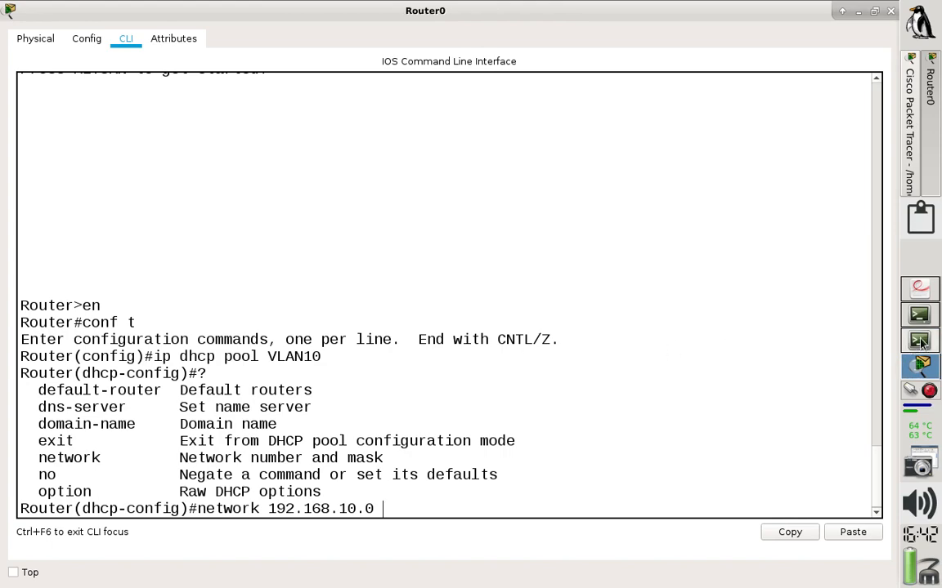
# Switch to the terminal with notes.txt and examine the /25 mask in binary and its dotted-decimal equivalent
pyautogui.click(920, 341)
pyautogui.press('Down')
pyautogui.press('Down')
pyautogui.press('Down')
pyautogui.press('Down')
pyautogui.press('Down')
pyautogui.press('Down')
pyautogui.press('Down')
pyautogui.press('Down')
pyautogui.press('Down')
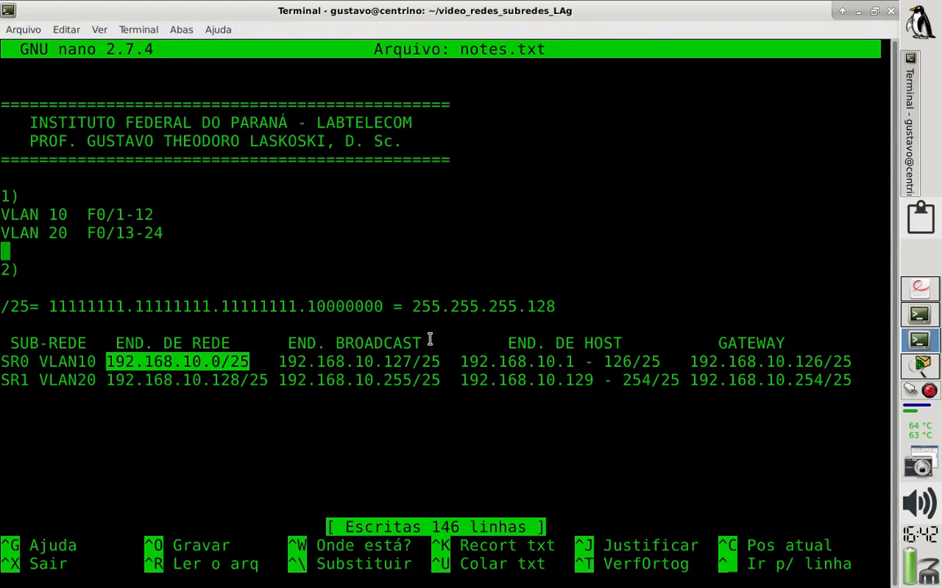
pyautogui.click(355, 330)
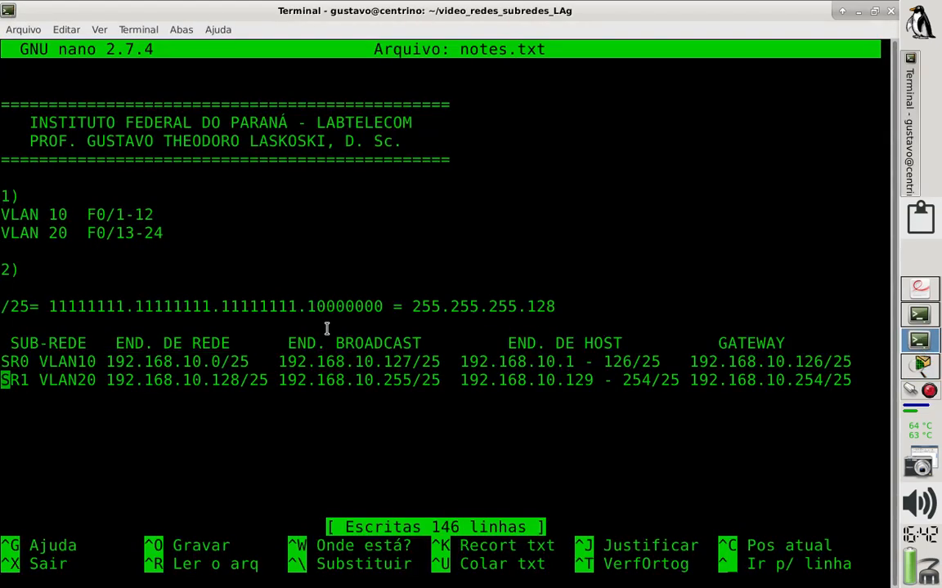
pyautogui.moveTo(304, 308); pyautogui.dragTo(2, 306)
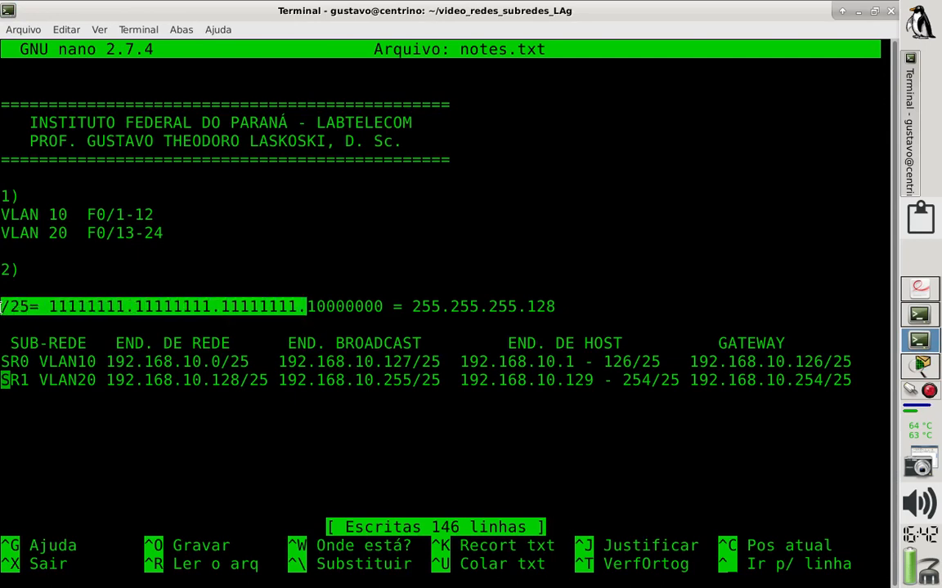
pyautogui.click(318, 308)
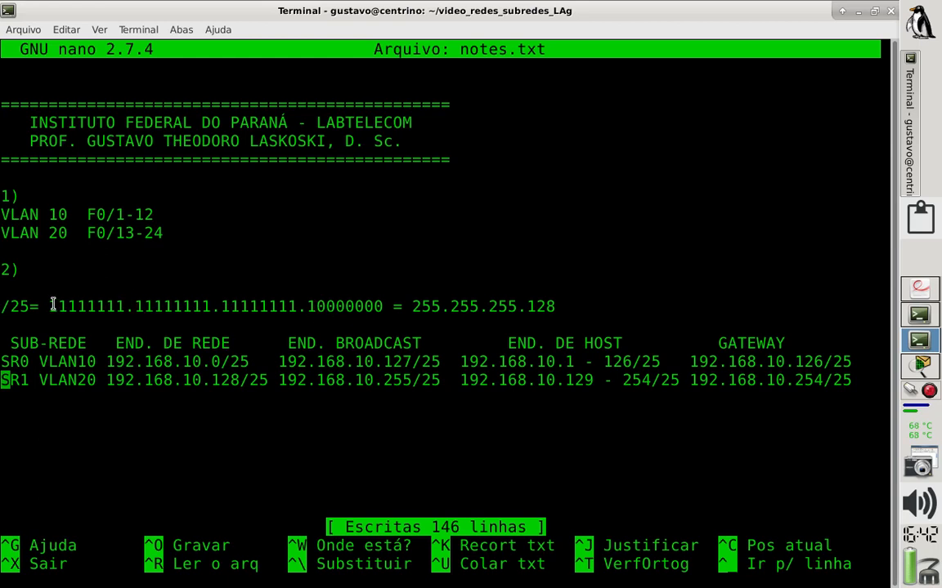
pyautogui.moveTo(49, 307)
pyautogui.mouseDown()
pyautogui.moveTo(308, 304)
pyautogui.moveTo(55, 301)
pyautogui.mouseUp()
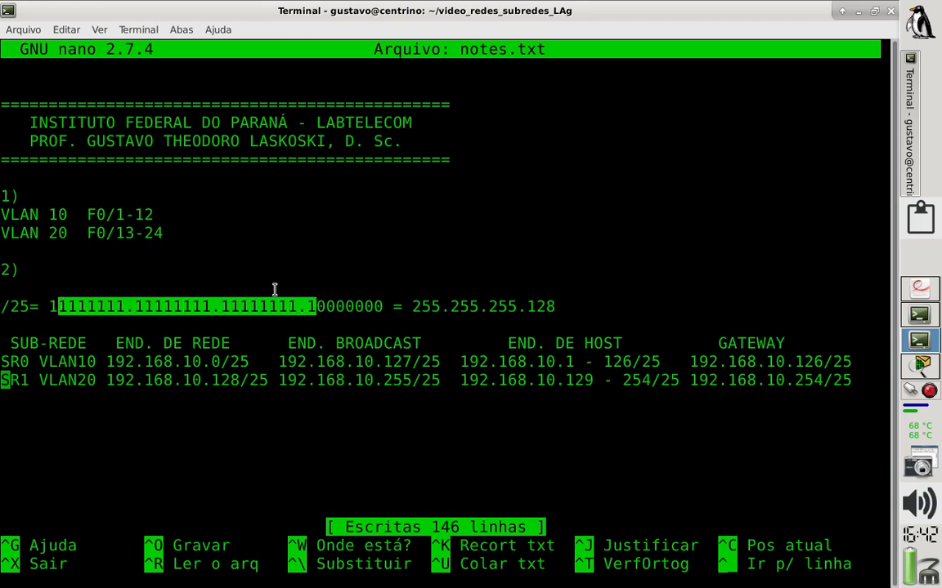
pyautogui.moveTo(412, 305); pyautogui.dragTo(553, 305)
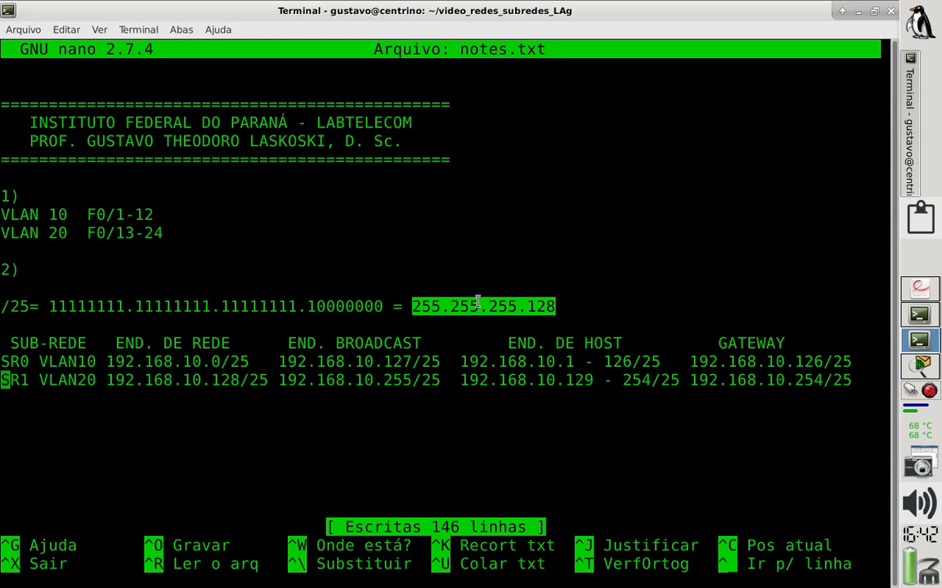
pyautogui.moveTo(306, 306); pyautogui.dragTo(556, 306)
# Switch back to Router0's command line and complete the network command with the mask 255.255.255.128
pyautogui.click(917, 367)
pyautogui.write('255')
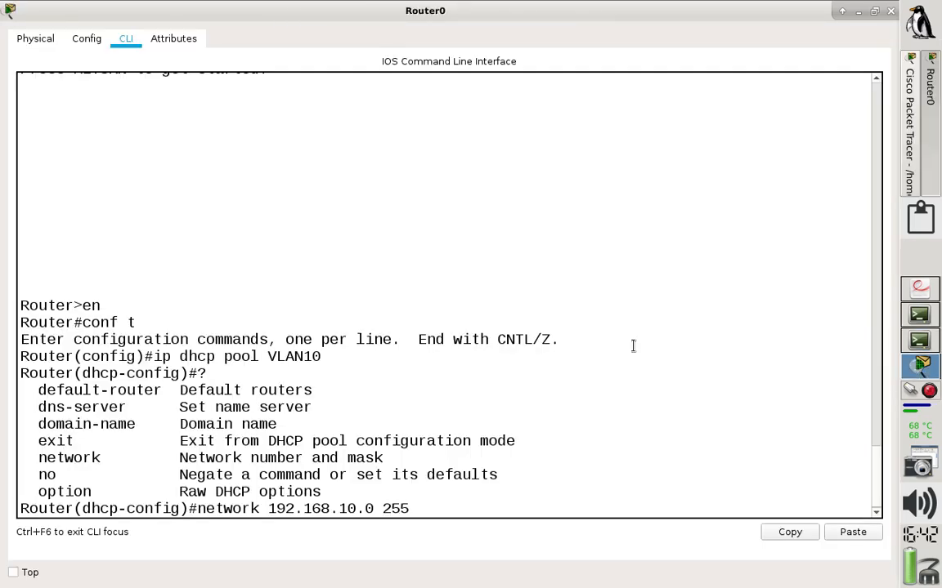
pyautogui.write('.255.255.128')
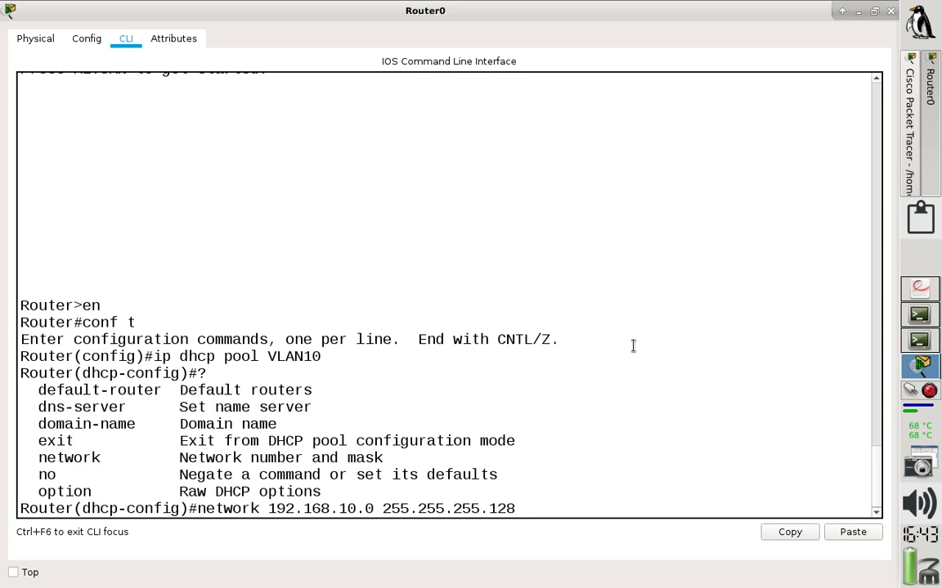
pyautogui.press('Return')
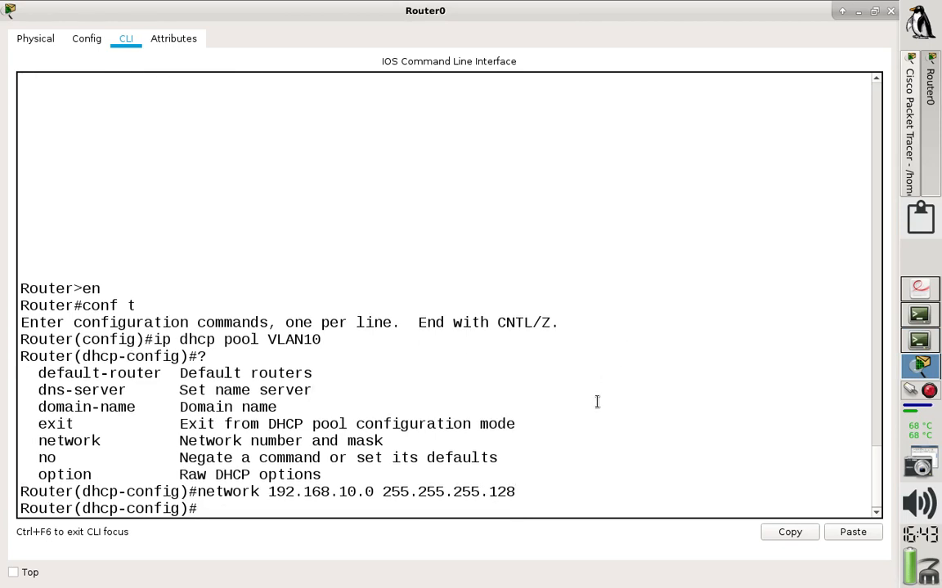
# Begin the default-router command for the VLAN10 pool without entering an address
pyautogui.write('f')
pyautogui.press('BackSpace')
pyautogui.write('default-router')
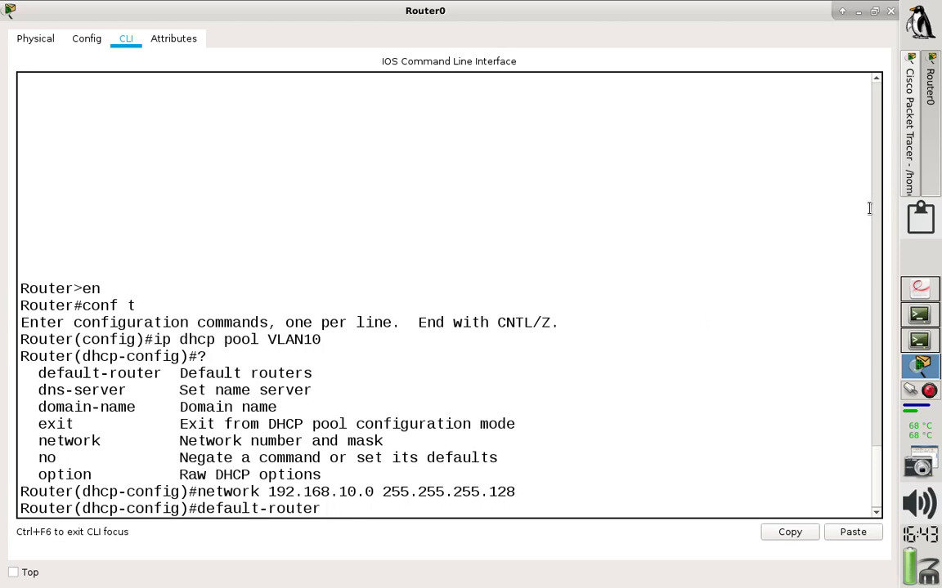
# Examine Router0 in the topology, then review both VLANs' host ranges and VLAN10's network address and gateway in notes.txt
pyautogui.click(907, 178)
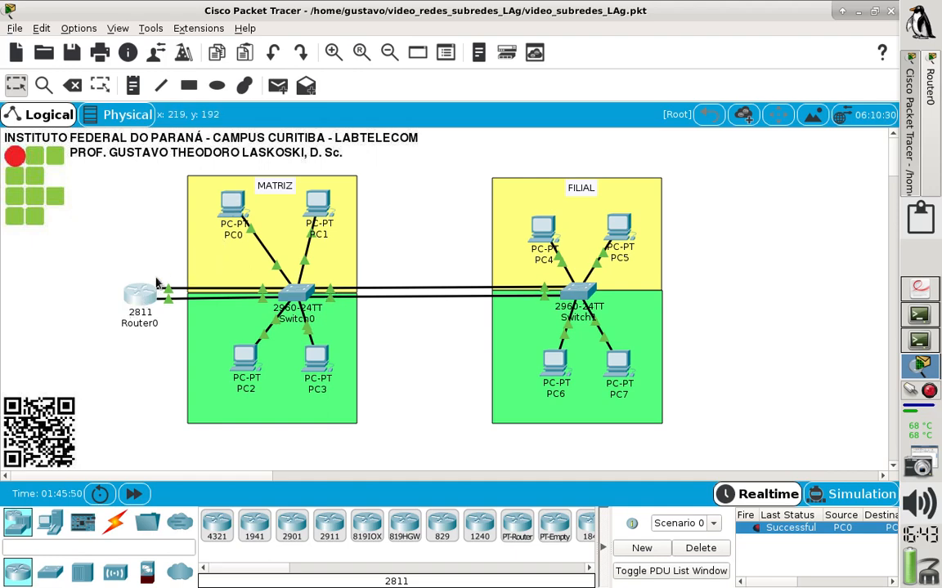
pyautogui.moveTo(139, 308)
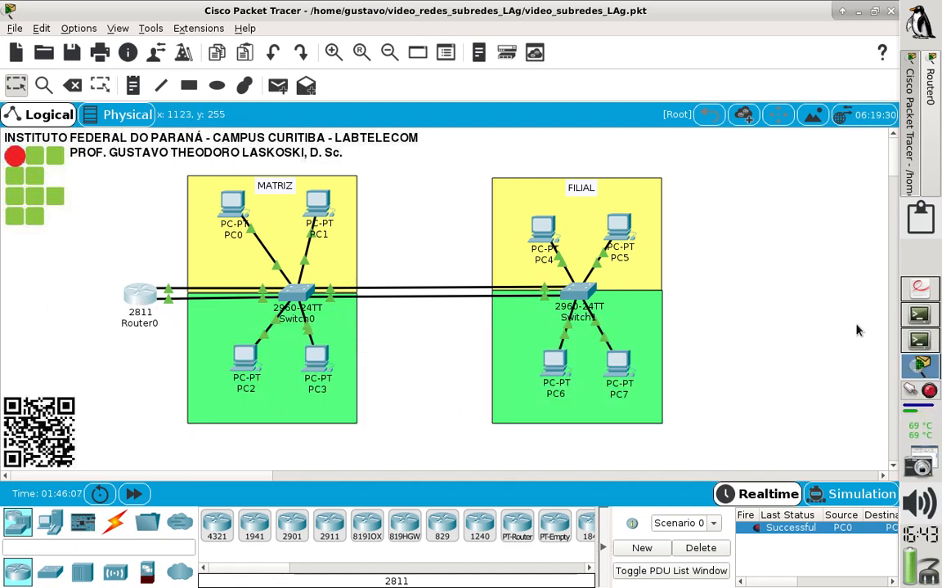
pyautogui.click(918, 342)
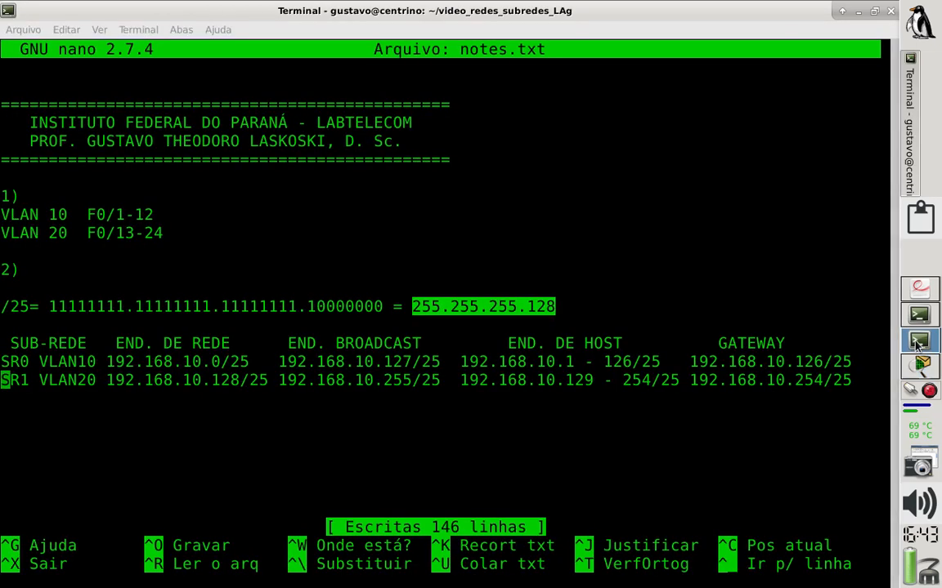
pyautogui.moveTo(460, 363); pyautogui.dragTo(632, 365)
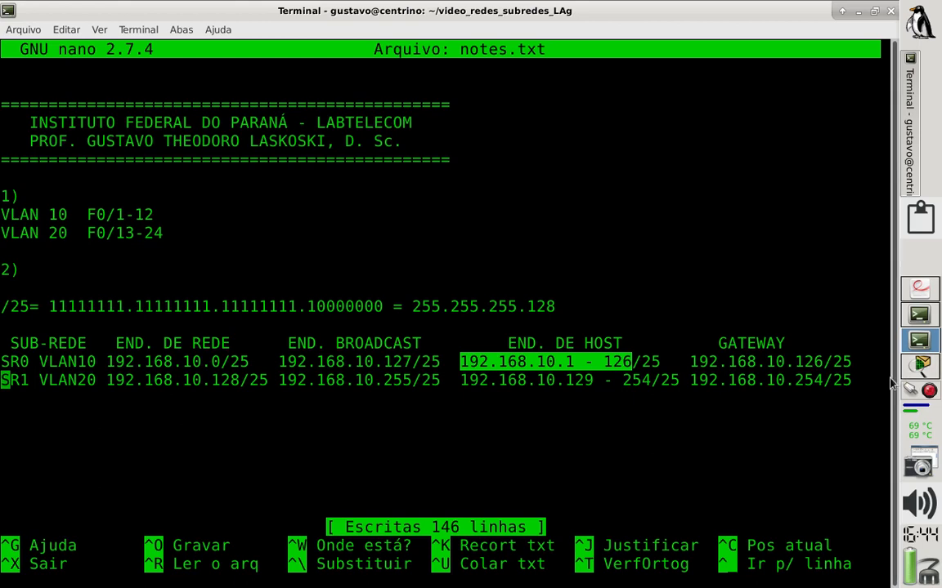
pyautogui.click(622, 380)
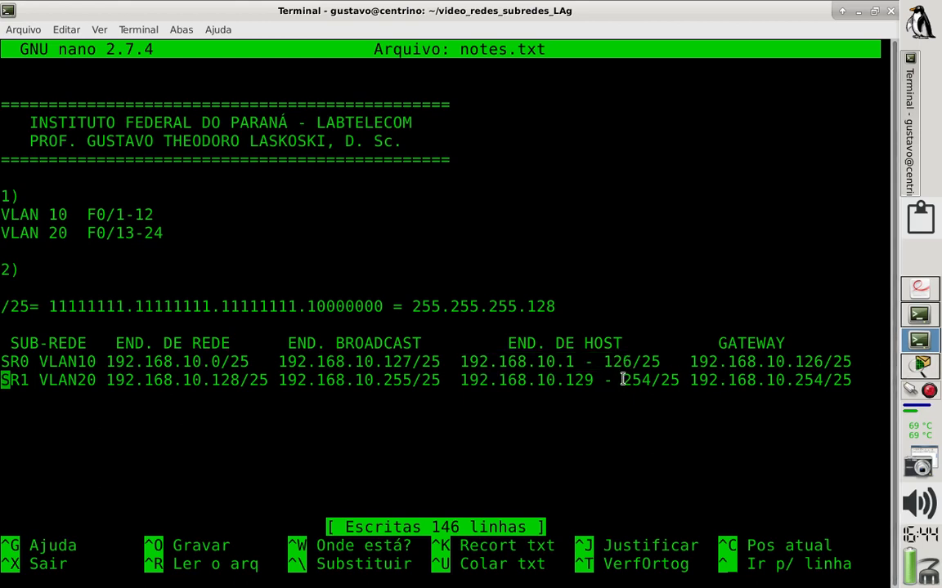
pyautogui.moveTo(462, 380); pyautogui.dragTo(652, 381)
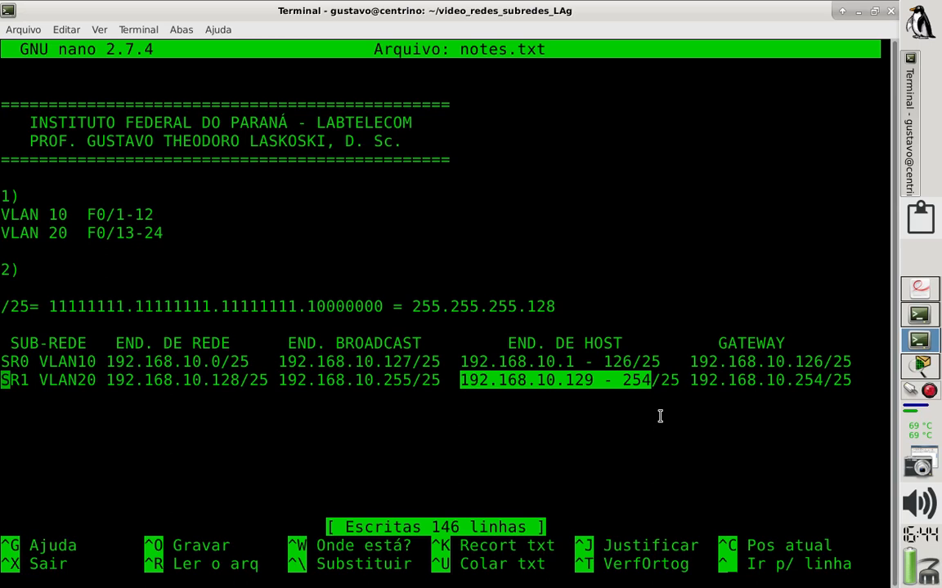
pyautogui.moveTo(107, 361); pyautogui.dragTo(220, 362)
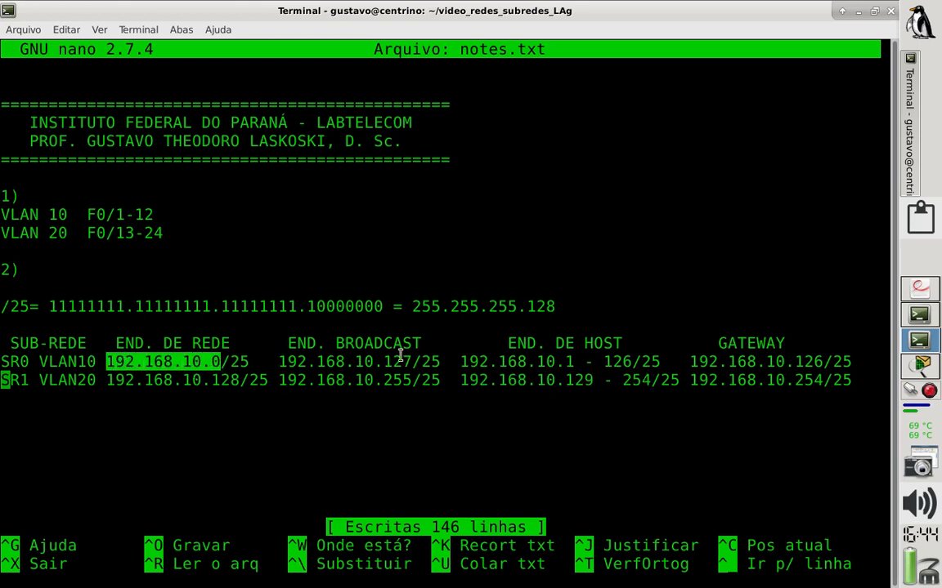
pyautogui.moveTo(460, 361); pyautogui.dragTo(628, 361)
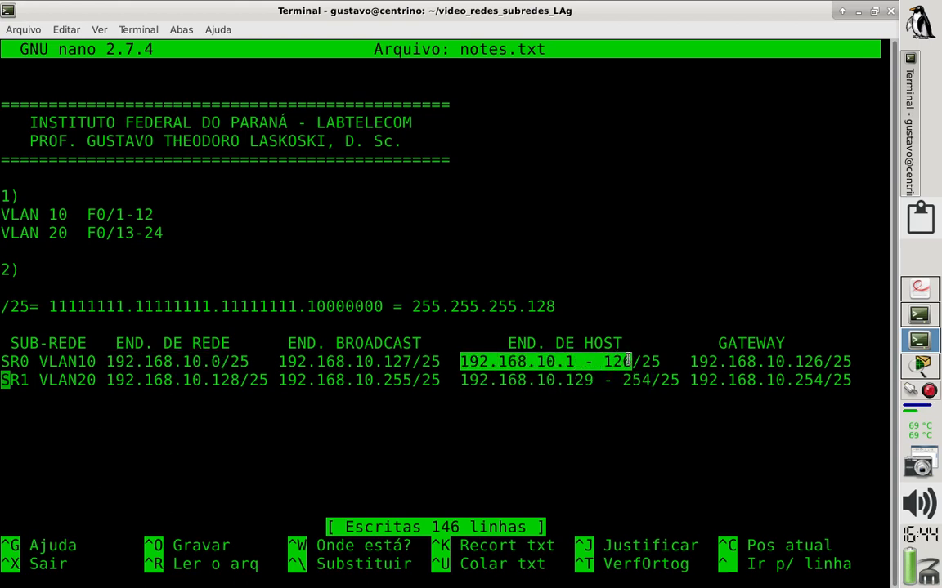
pyautogui.moveTo(691, 361); pyautogui.dragTo(850, 362)
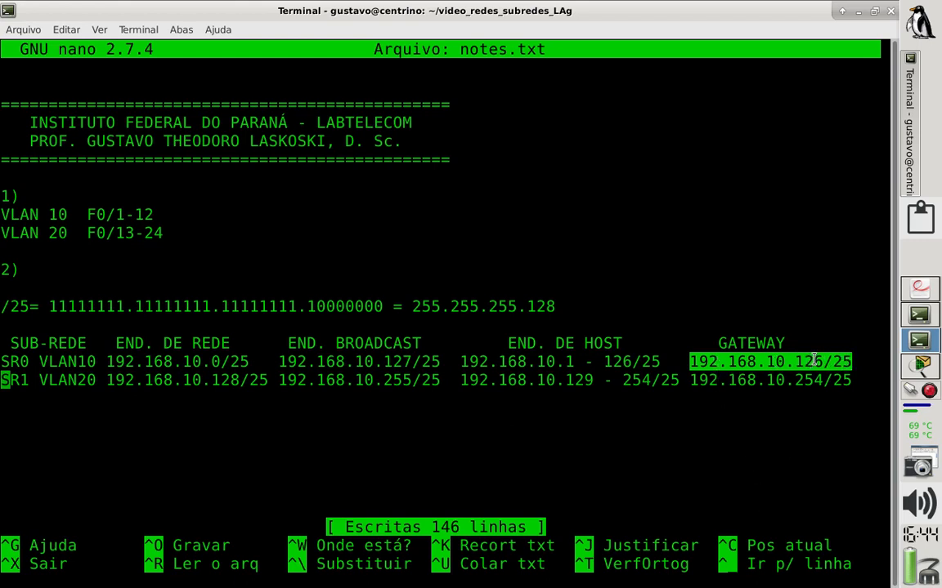
# Switch back to Router0's command line and set the VLAN10 pool's default router to 192.168.10.126
pyautogui.click(919, 367)
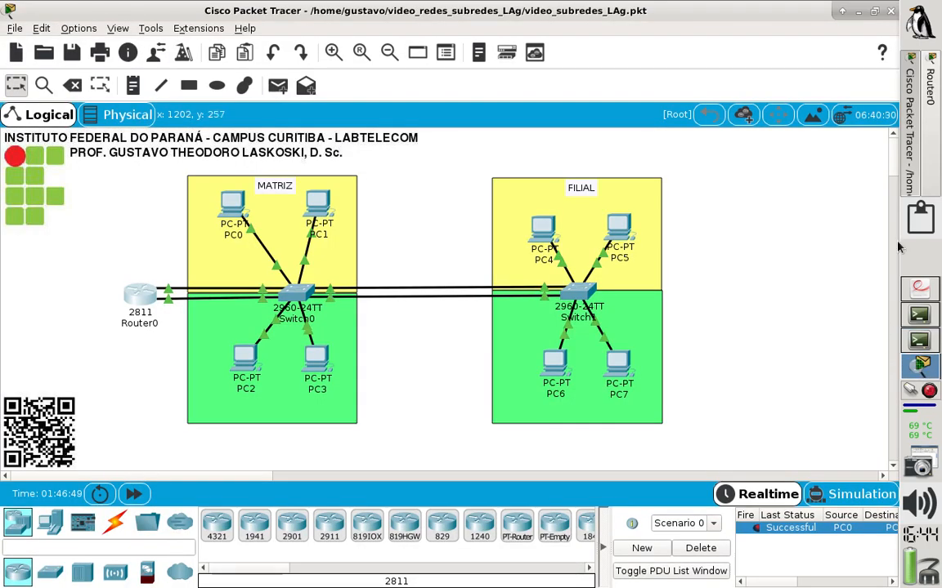
pyautogui.click(930, 147)
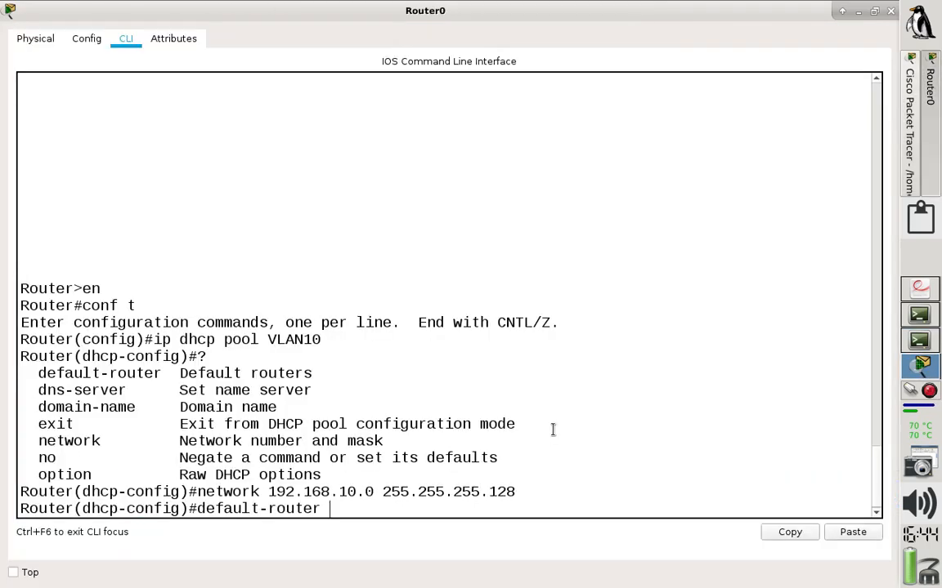
pyautogui.write('192.168.10.1')
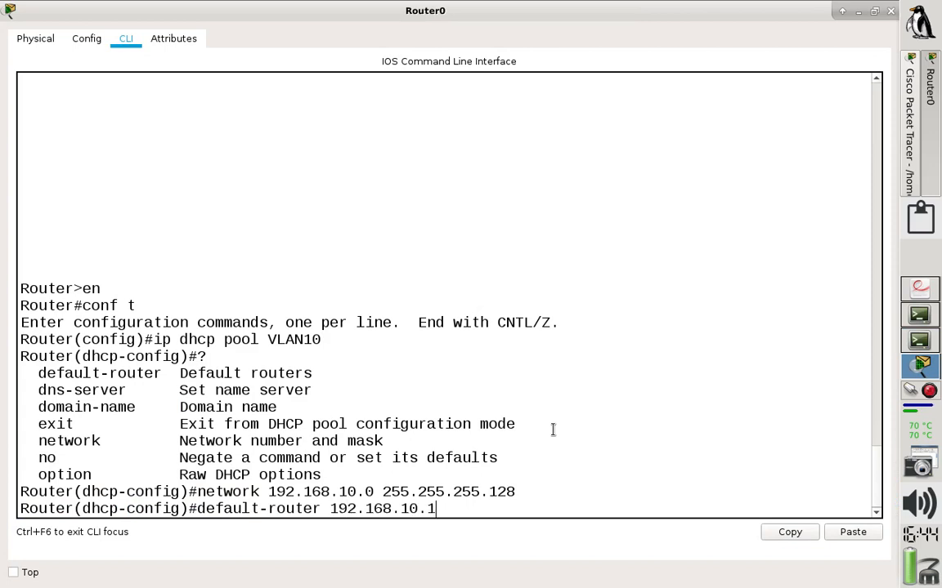
pyautogui.write('26')
pyautogui.moveTo(382, 491); pyautogui.dragTo(516, 491)
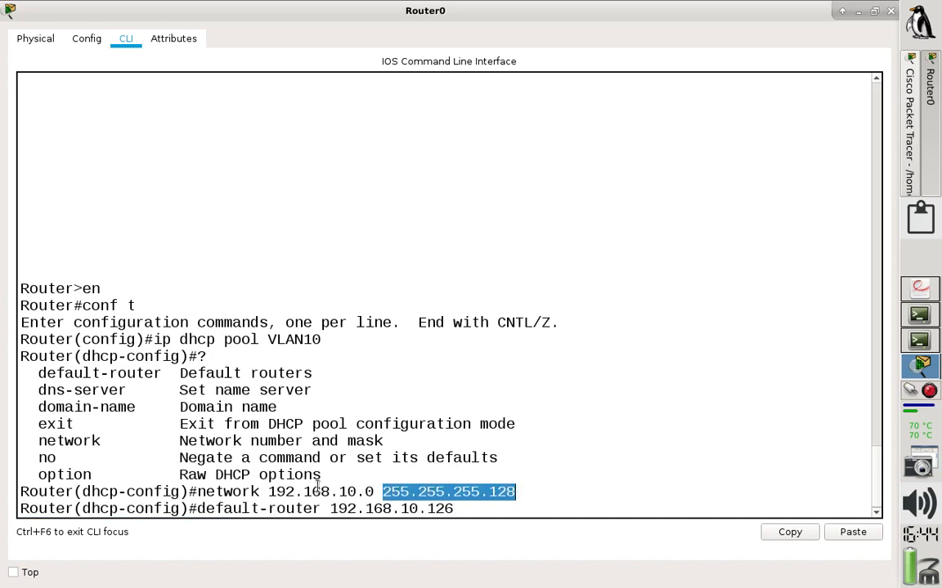
pyautogui.click(458, 508)
pyautogui.press('Return')
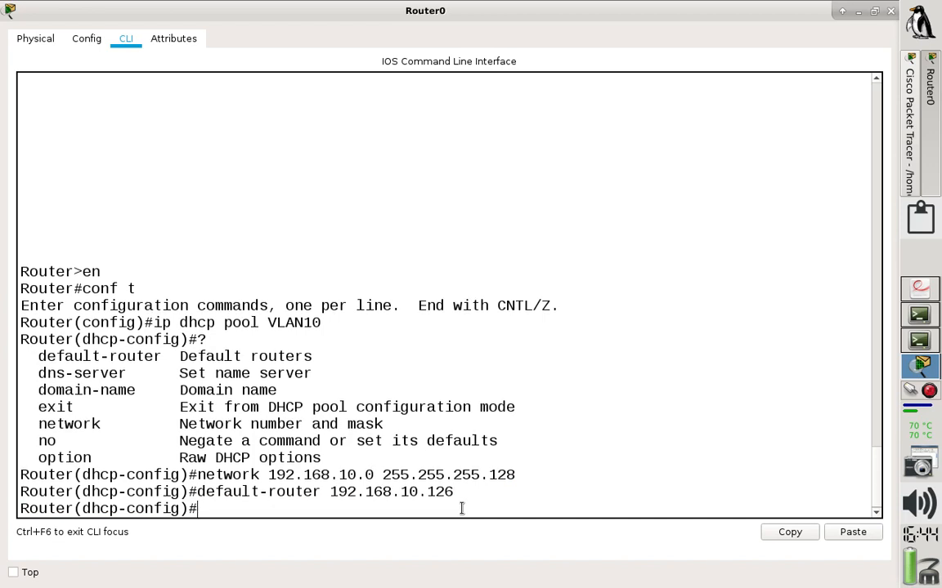
# Set the VLAN10 pool's DNS server to 192.168.10.126
pyautogui.write('dns-server 192.1')
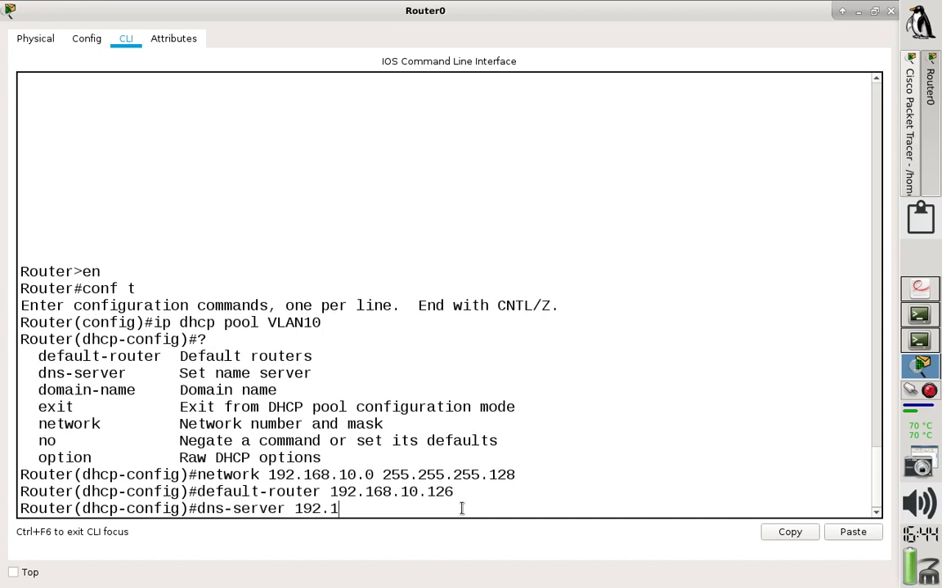
pyautogui.write('68.10.126')
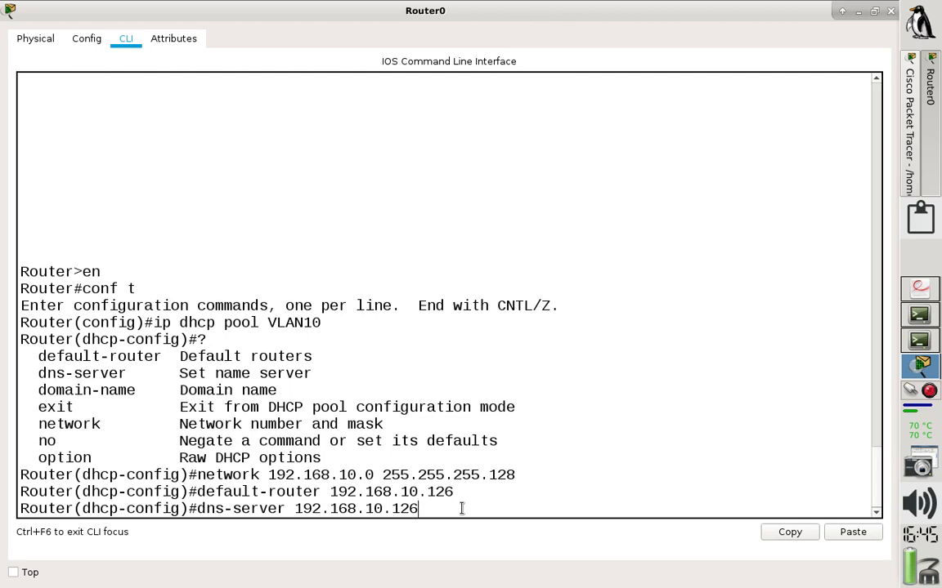
pyautogui.press('Return')
pyautogui.write('dns')
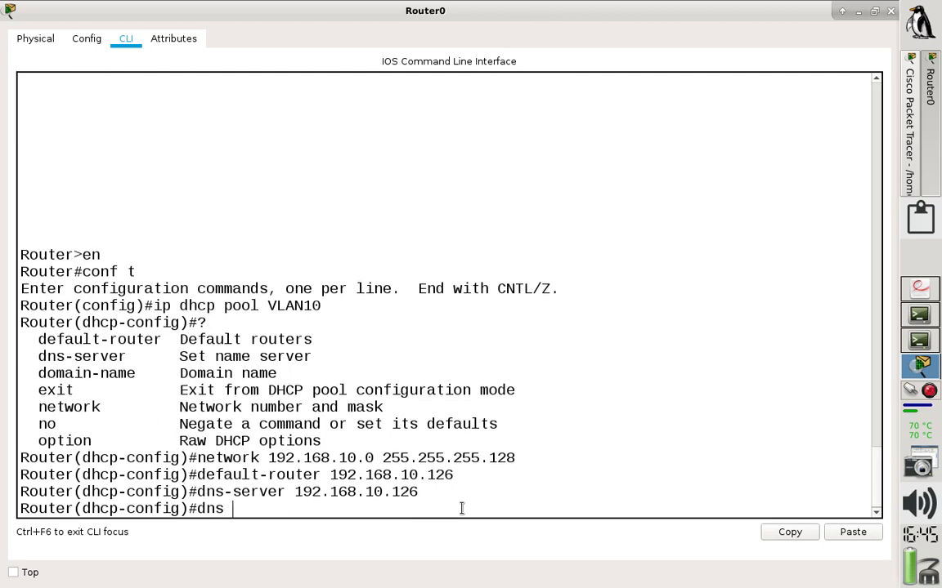
pyautogui.press('BackSpace')
pyautogui.write('-server 8.8.8.8')
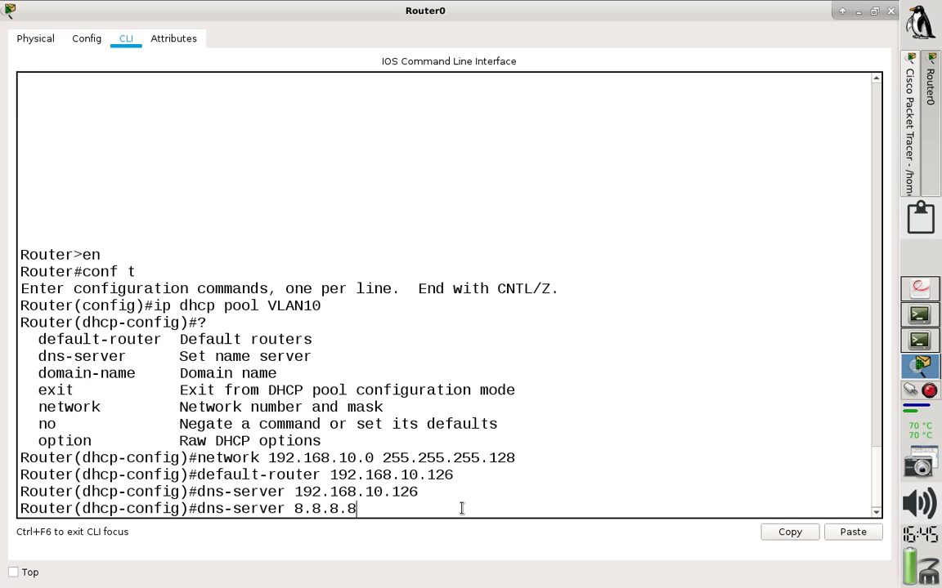
pyautogui.press('BackSpace')
pyautogui.press('BackSpace')
pyautogui.press('BackSpace')
pyautogui.press('BackSpace')
pyautogui.press('BackSpace')
pyautogui.press('BackSpace')
pyautogui.press('BackSpace')
pyautogui.press('BackSpace')
pyautogui.press('BackSpace')
pyautogui.press('BackSpace')
pyautogui.press('BackSpace')
pyautogui.press('BackSpace')
pyautogui.press('BackSpace')
pyautogui.press('BackSpace')
pyautogui.press('BackSpace')
pyautogui.press('BackSpace')
pyautogui.press('BackSpace')
pyautogui.press('BackSpace')
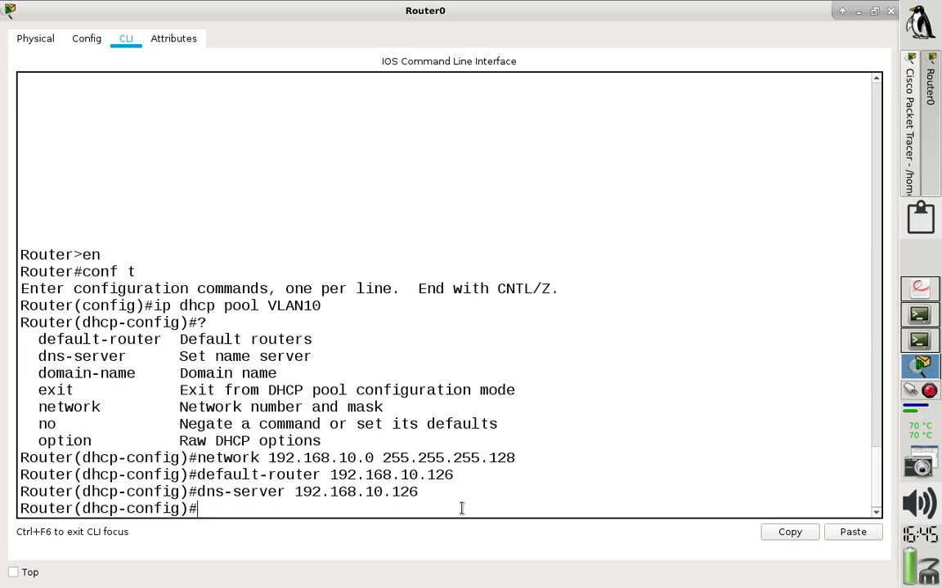
# Exit DHCP pool configuration and end the configuration session to return to Router0's privileged mode
pyautogui.write('exit')
pyautogui.press('Return')
pyautogui.write('end')
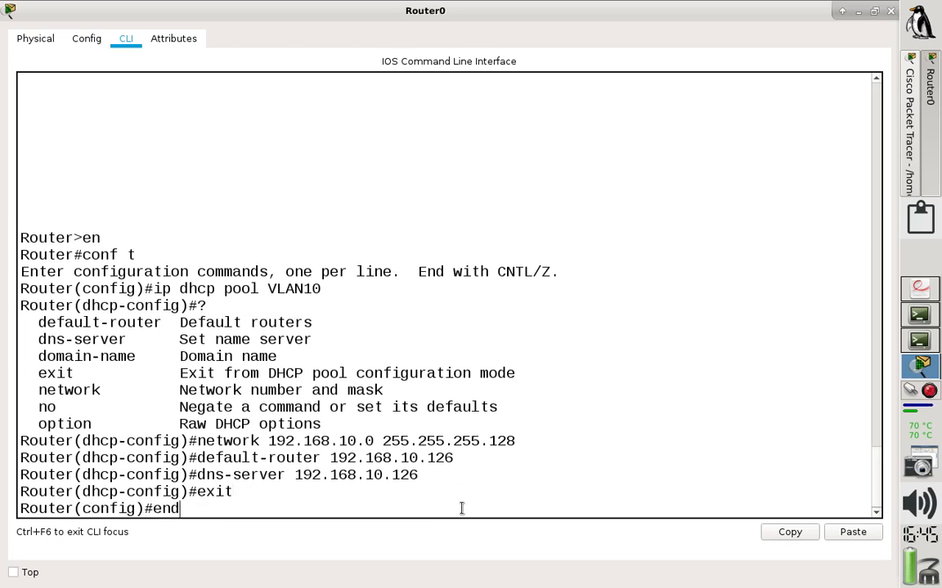
pyautogui.press('Return')
# Display Router0's running configuration with the show running-config command
pyautogui.write('s')
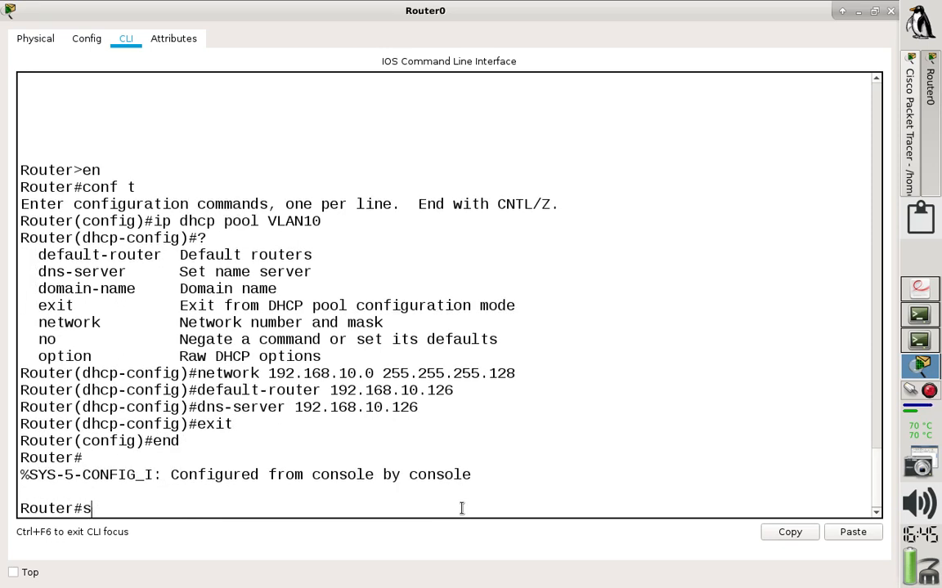
pyautogui.write('h run')
pyautogui.press('Tab')
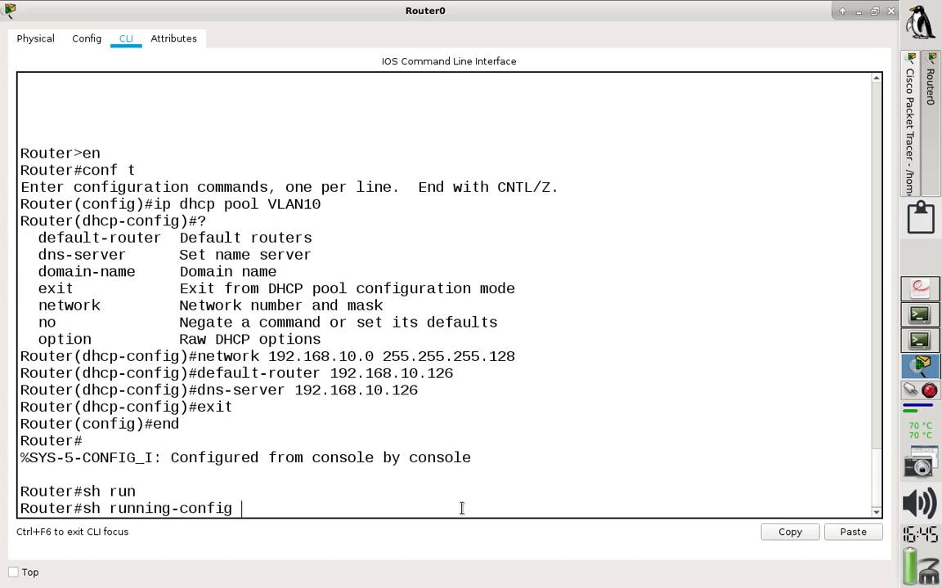
pyautogui.press('BackSpace')
pyautogui.press('BackSpace')
pyautogui.press('BackSpace')
pyautogui.press('BackSpace')
pyautogui.press('BackSpace')
pyautogui.press('BackSpace')
pyautogui.press('BackSpace')
pyautogui.press('BackSpace')
pyautogui.press('BackSpace')
pyautogui.press('BackSpace')
pyautogui.press('BackSpace')
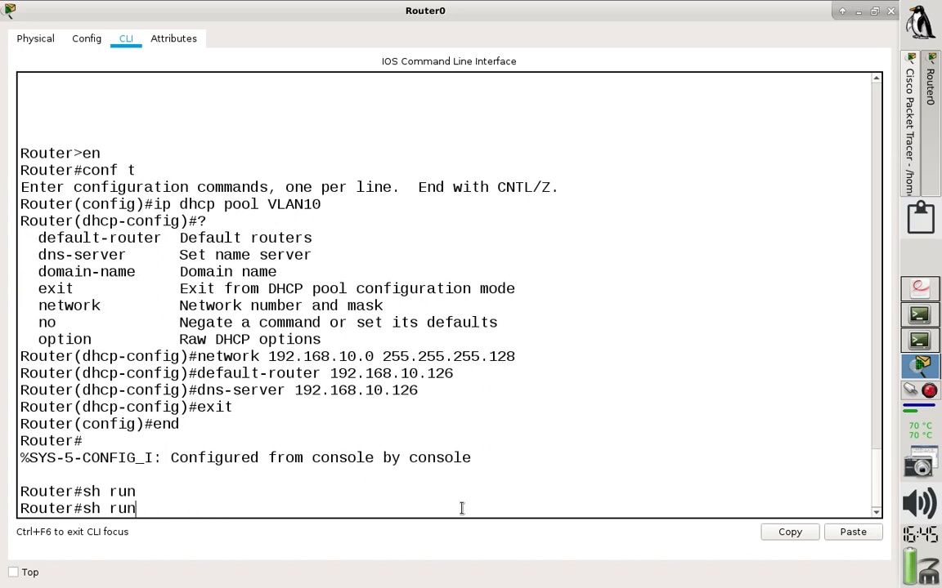
pyautogui.press('Tab')
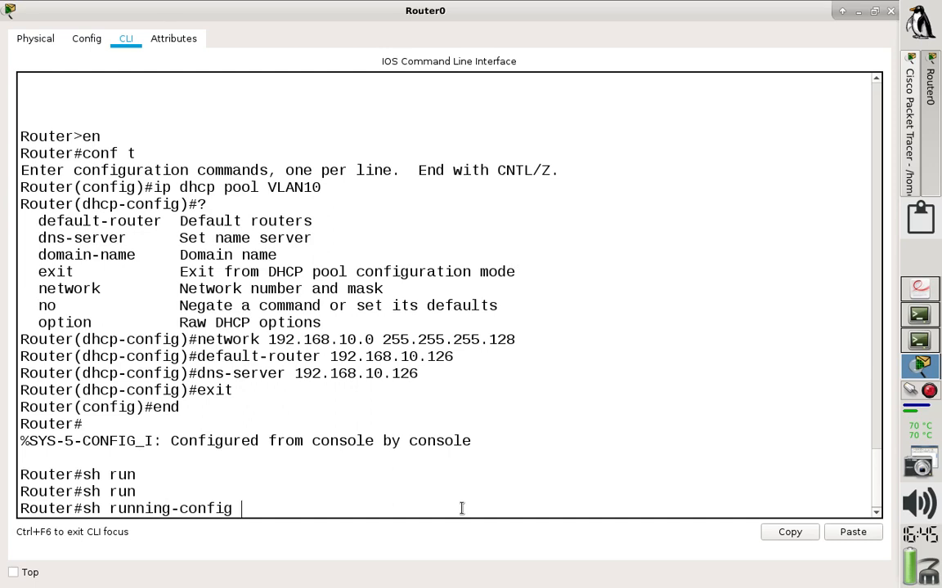
pyautogui.press('Return')
pyautogui.press('Return')
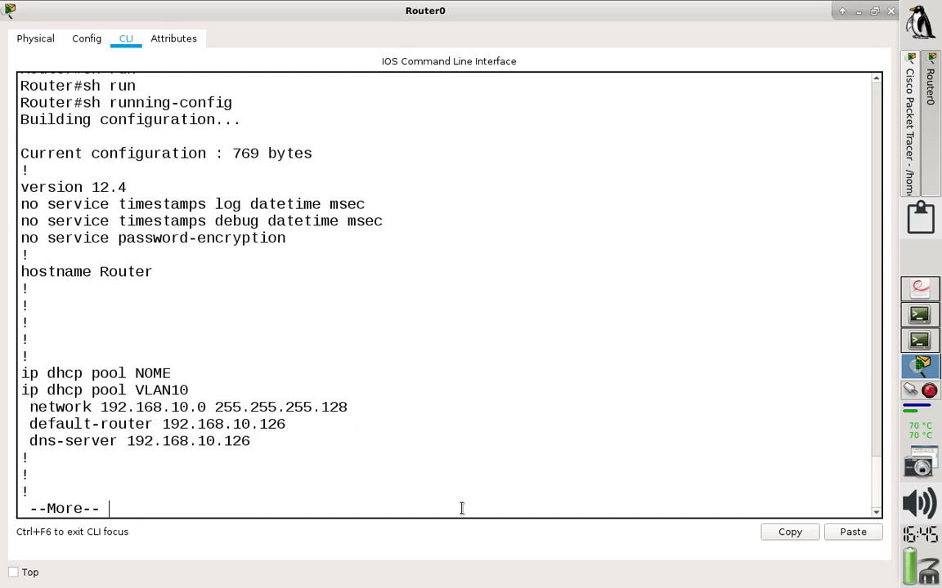
# Read further through the running configuration and examine the VLAN10 and NOME DHCP pool entries
pyautogui.press('Return')
pyautogui.press('Return')
pyautogui.press('Return')
pyautogui.press('Return')
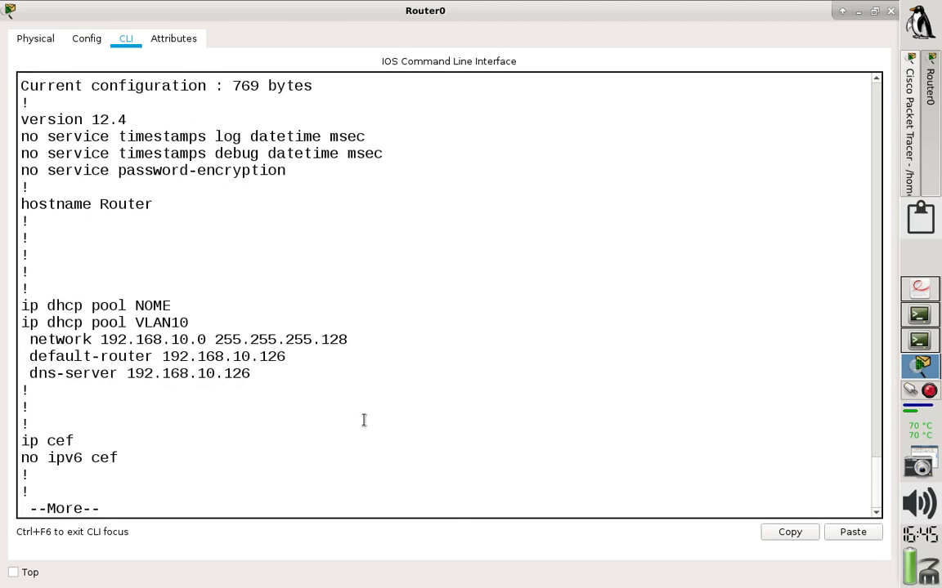
pyautogui.moveTo(278, 373); pyautogui.dragTo(35, 331)
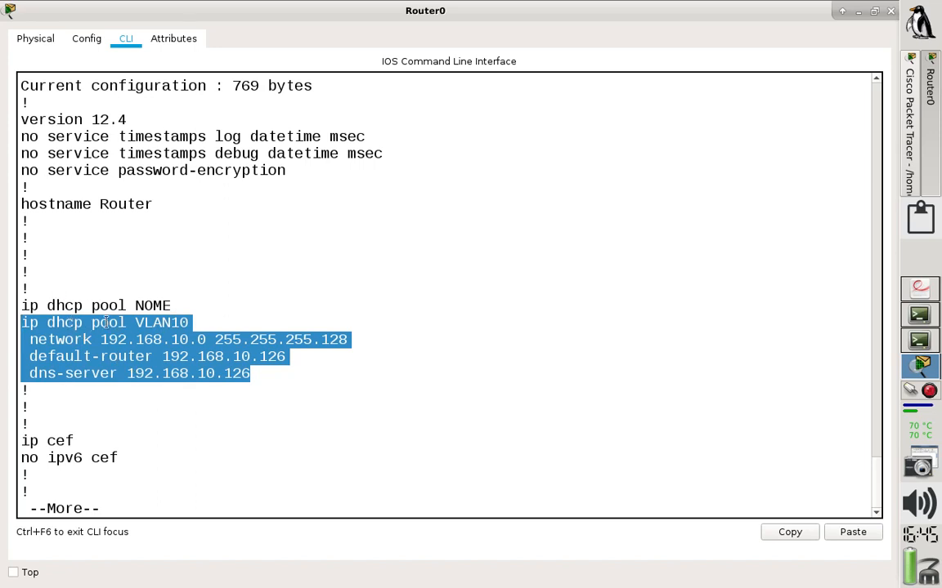
pyautogui.click(187, 317)
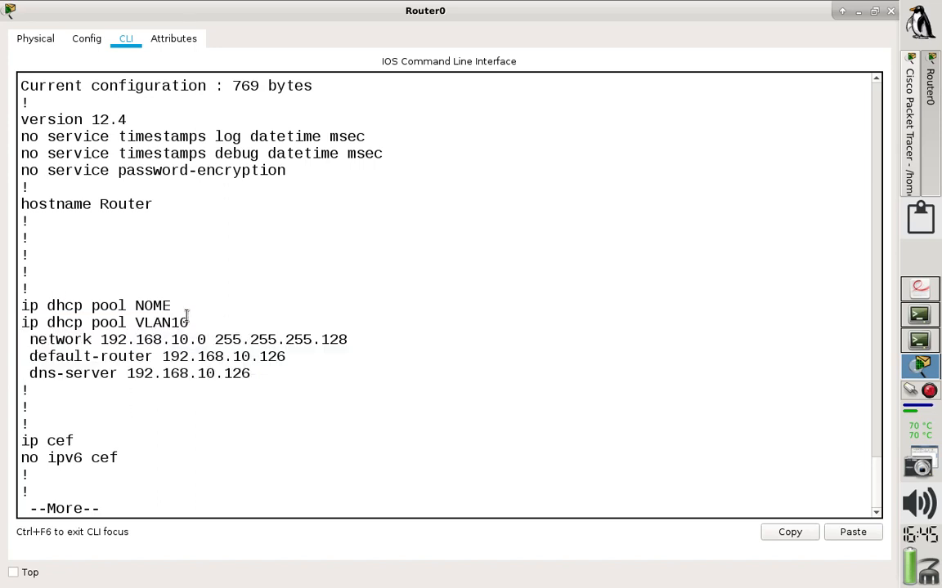
pyautogui.moveTo(173, 306); pyautogui.dragTo(4, 305)
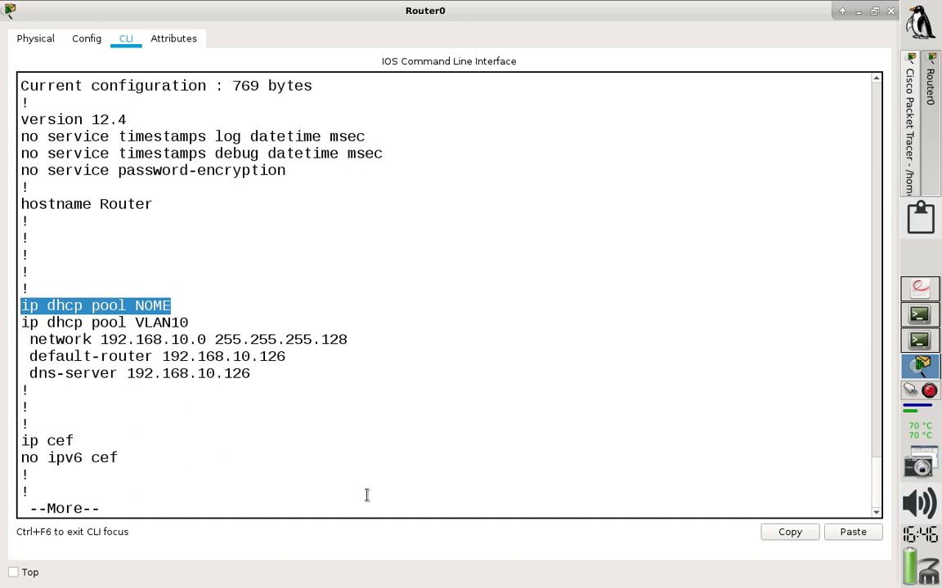
# Quit the listing, enter global configuration mode and remove the DHCP pool NOME
pyautogui.write('q')
pyautogui.write('cp')
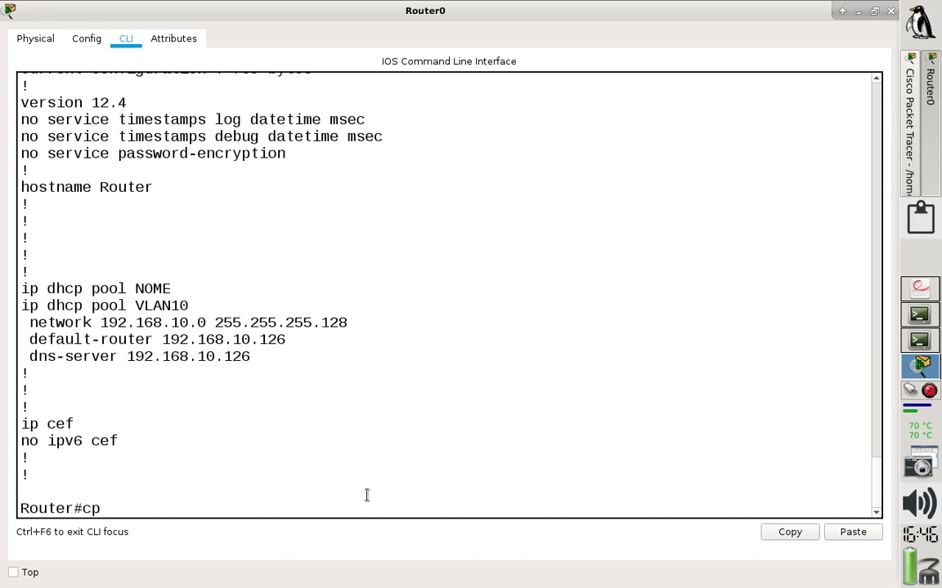
pyautogui.press('BackSpace')
pyautogui.write('onf t')
pyautogui.press('Return')
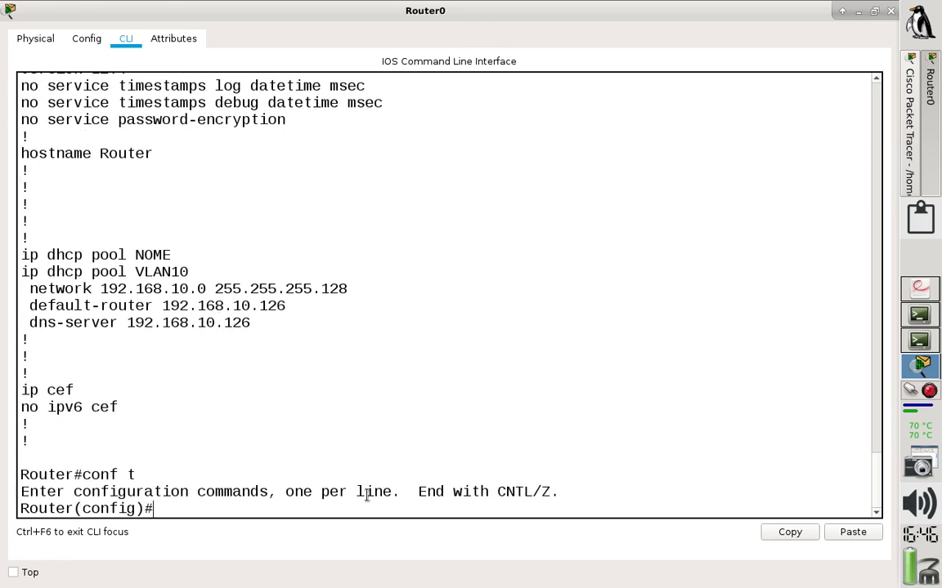
pyautogui.moveTo(81, 508); pyautogui.dragTo(135, 509)
pyautogui.moveTo(169, 255); pyautogui.dragTo(19, 255)
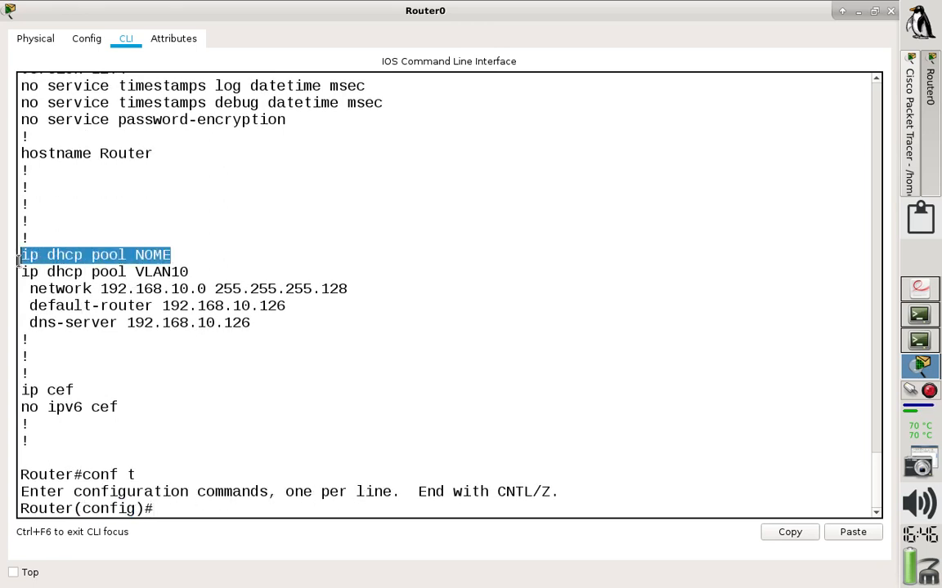
pyautogui.click(162, 507)
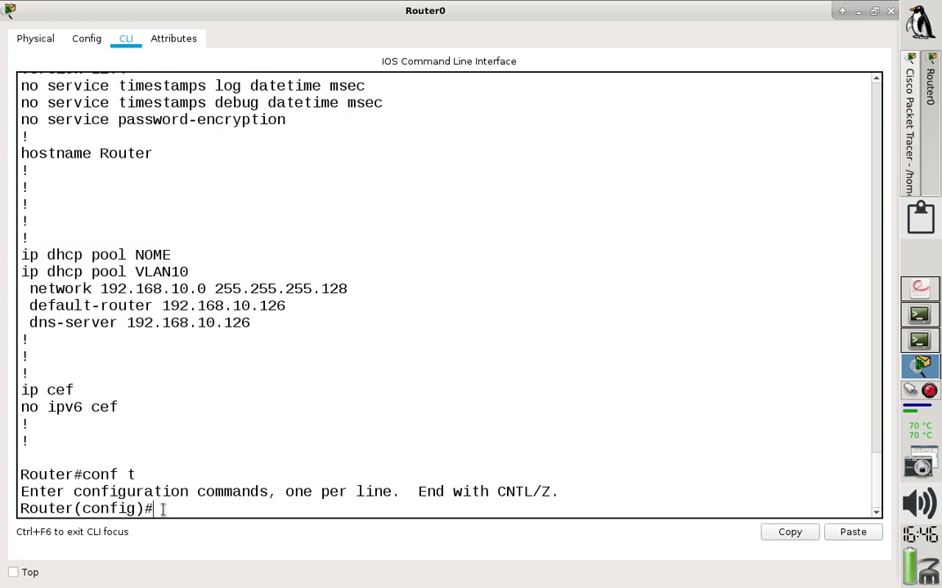
pyautogui.write('no ip dhcp pool NOME')
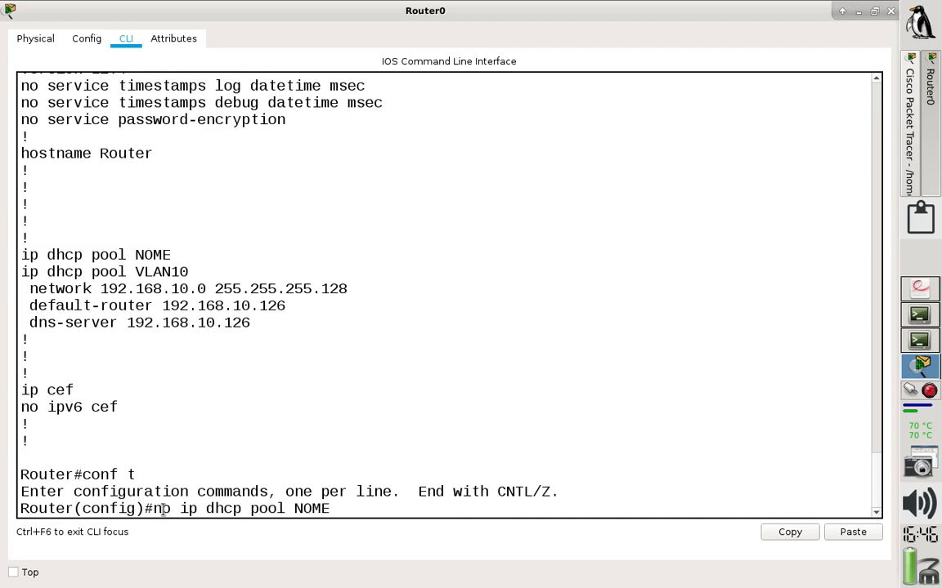
pyautogui.press('Return')
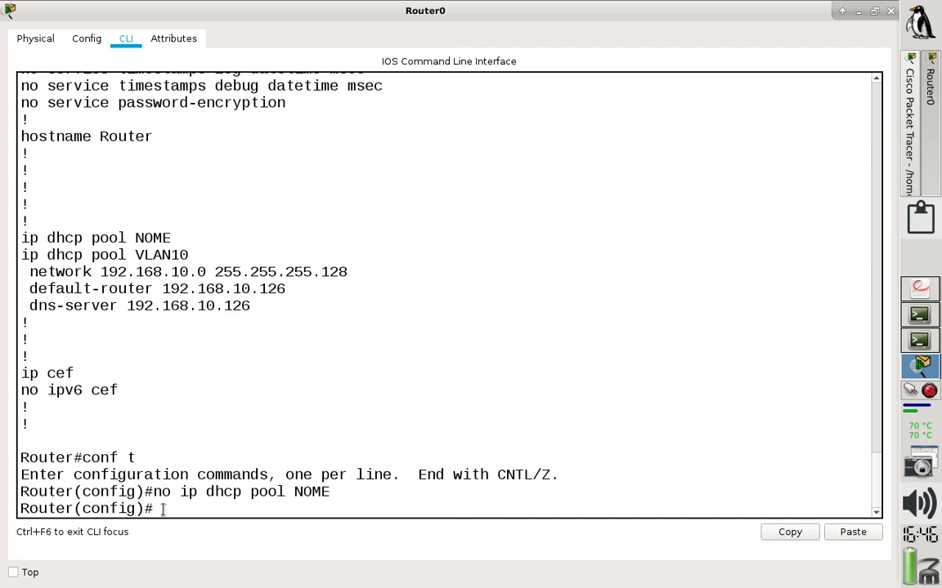
# Exit configuration mode and display the running configuration again to check the remaining DHCP pool entries
pyautogui.write('exit')
pyautogui.press('Return')
pyautogui.press('Return')
pyautogui.write('sh run')
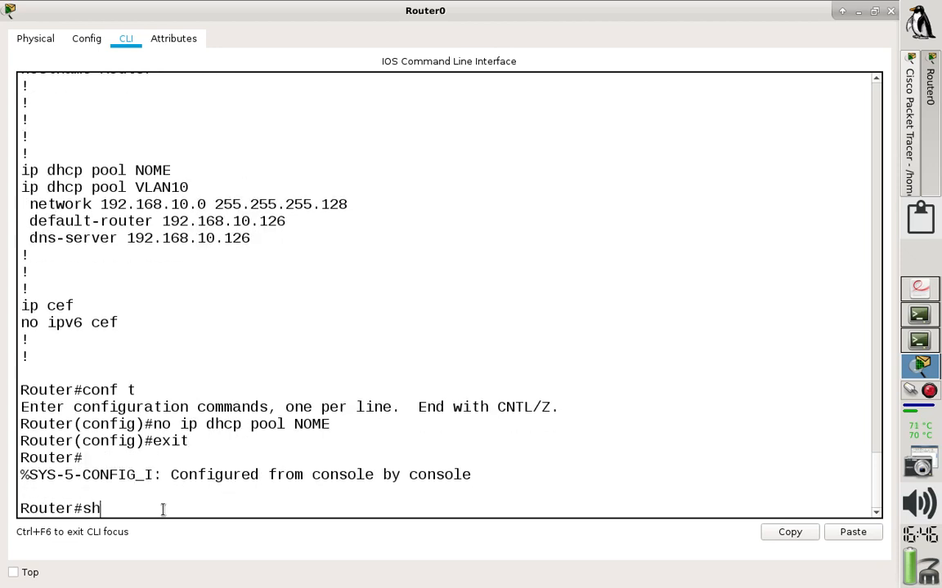
pyautogui.press('Tab')
pyautogui.press('Return')
pyautogui.press('Return')
pyautogui.press('Return')
pyautogui.press('Return')
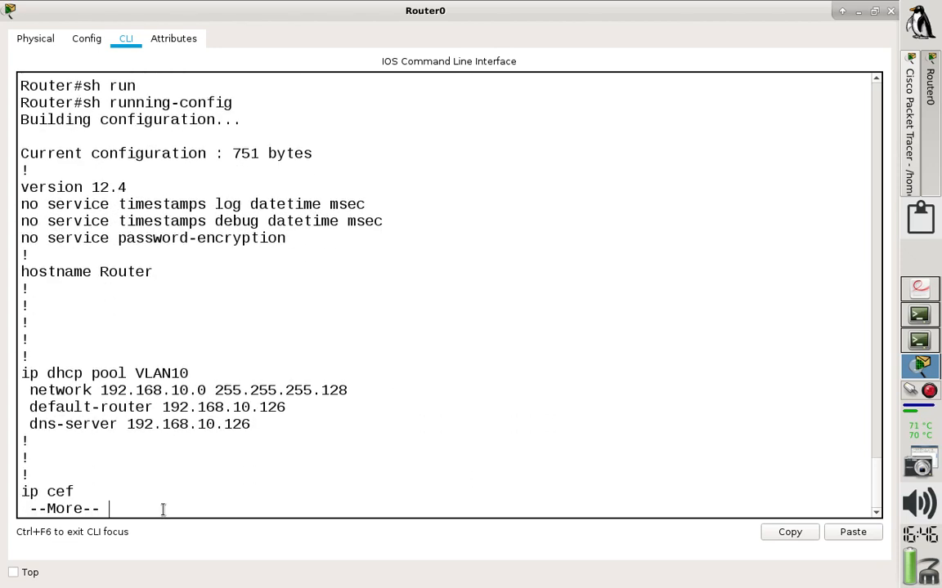
pyautogui.moveTo(284, 391); pyautogui.dragTo(41, 352)
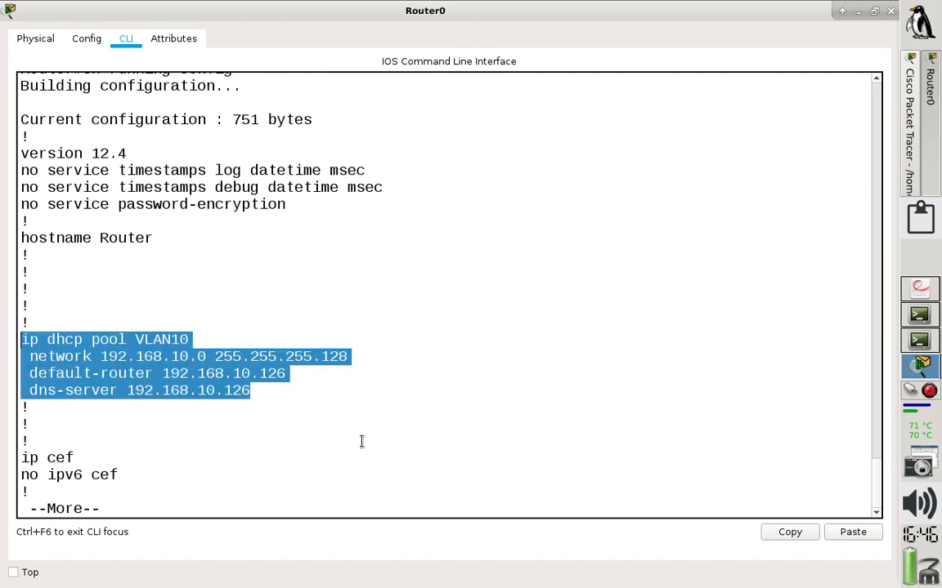
pyautogui.click(206, 478)
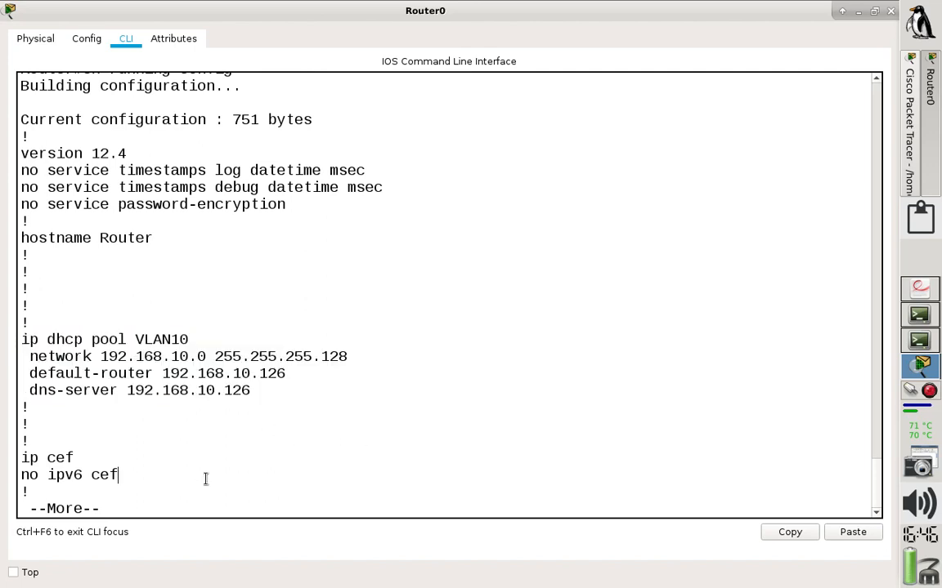
# Quit the listing, enter global configuration mode and create a DHCP pool named vlan10 in lowercase
pyautogui.write('qconf t')
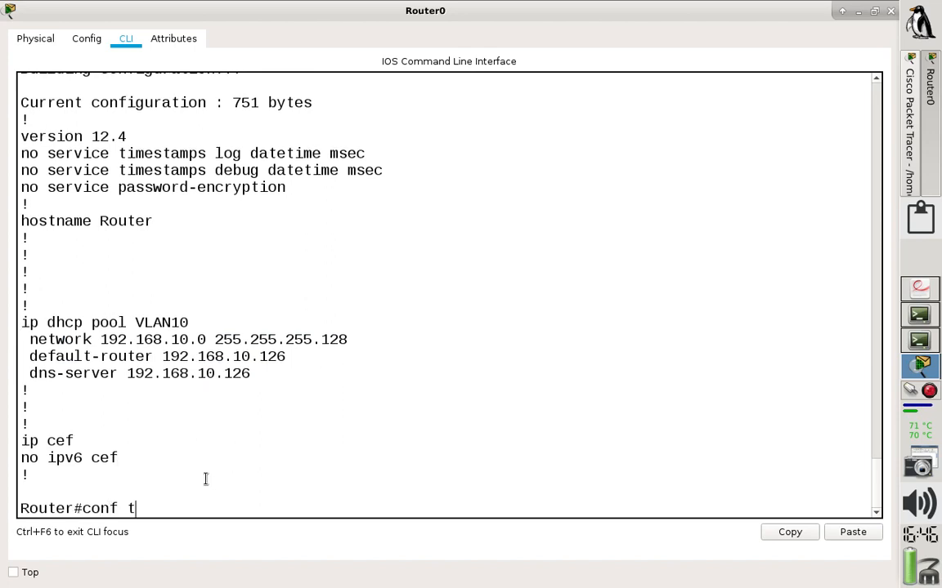
pyautogui.press('Return')
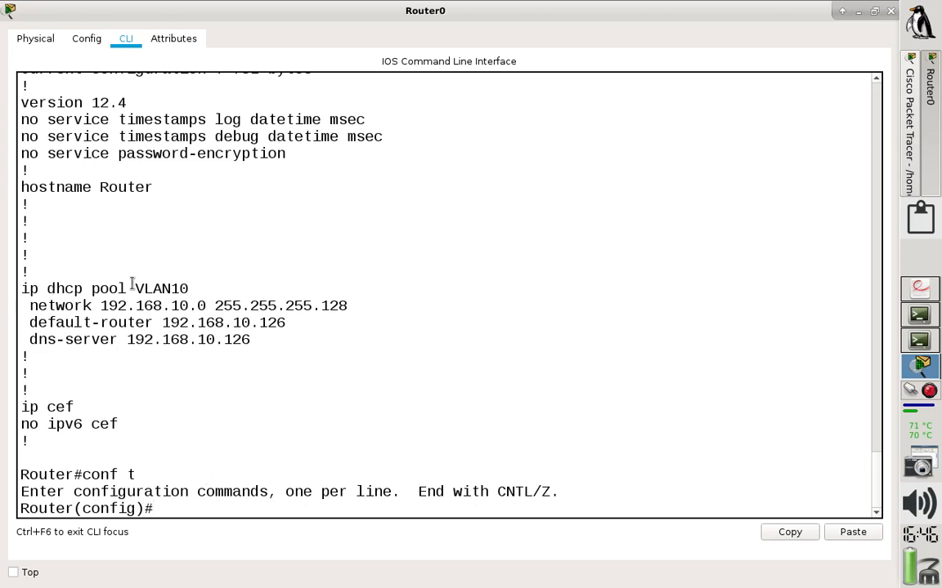
pyautogui.moveTo(133, 286); pyautogui.dragTo(190, 283)
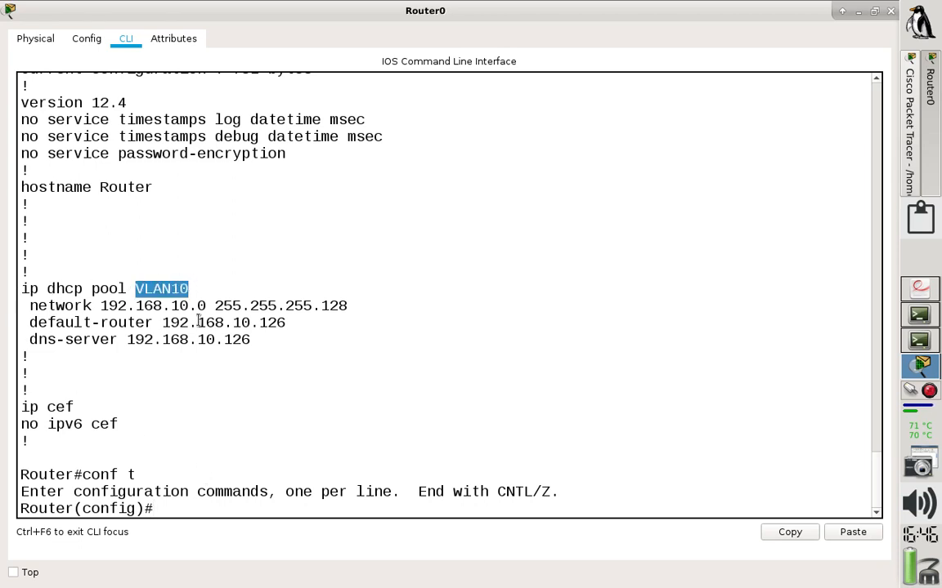
pyautogui.click(207, 503)
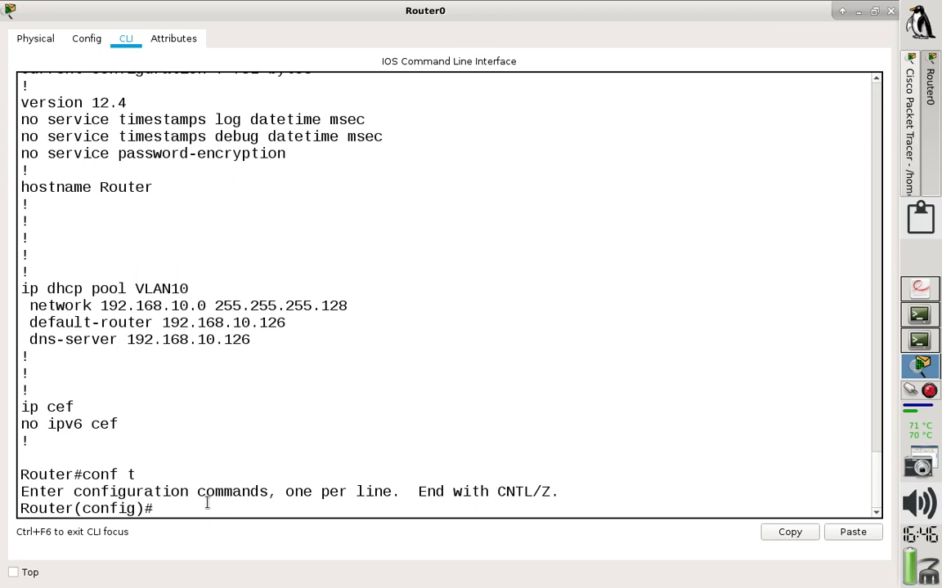
pyautogui.write('ip dhcp pool vlan10')
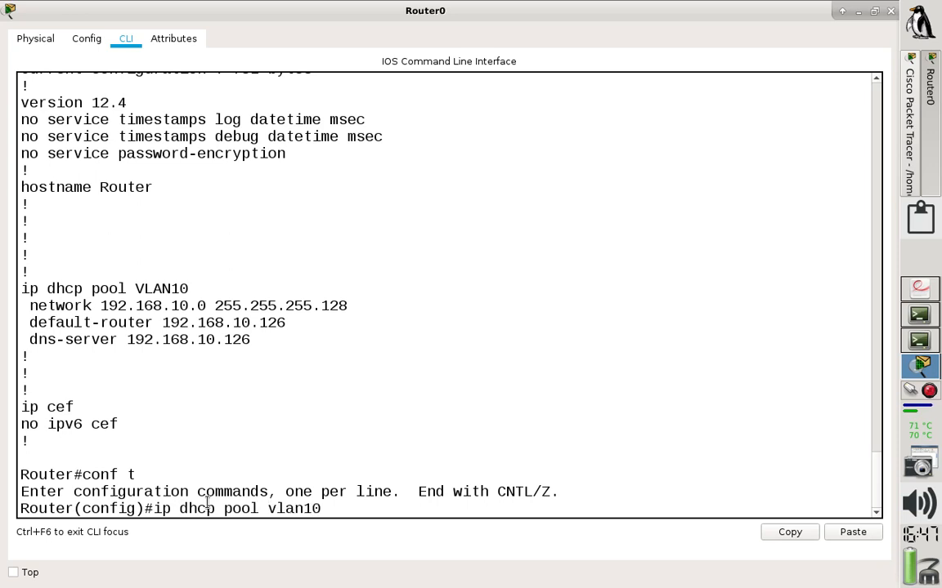
pyautogui.press('Return')
# Assign the network 192.168.10.0 with mask 255.255.255.0 to the lowercase vlan10 DHCP pool
pyautogui.write('net')
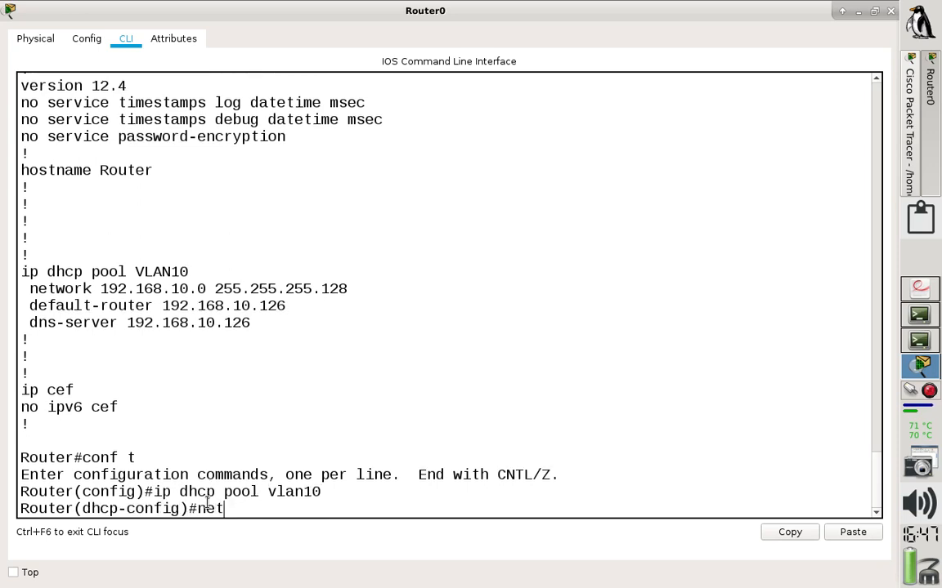
pyautogui.write('work 192.1')
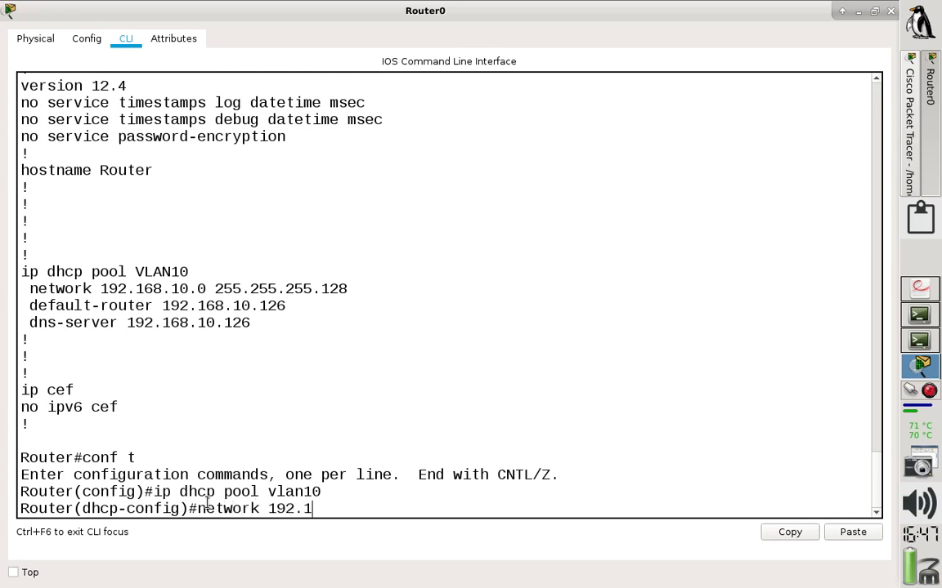
pyautogui.write('68.10')
pyautogui.write('0.')
pyautogui.write(' 2')
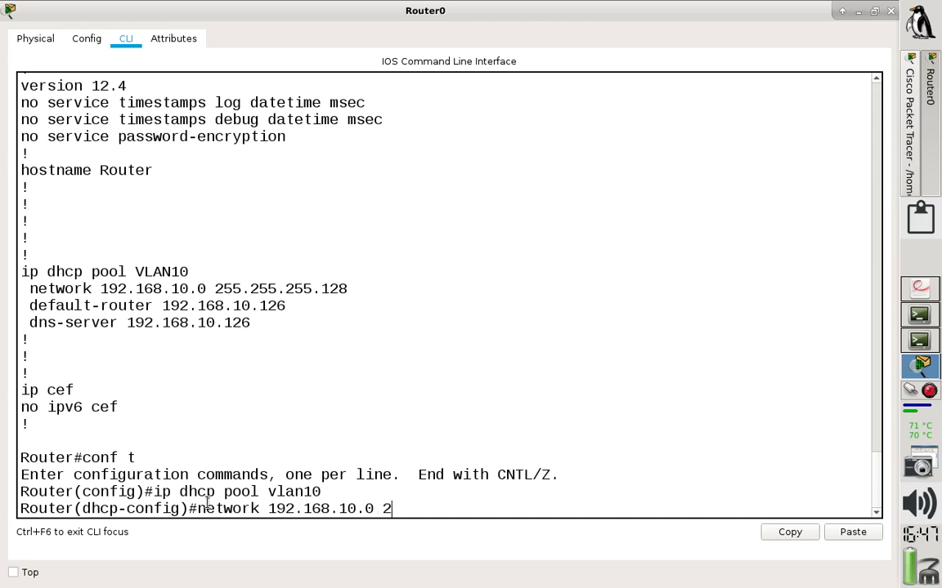
pyautogui.write('55.255.255.0')
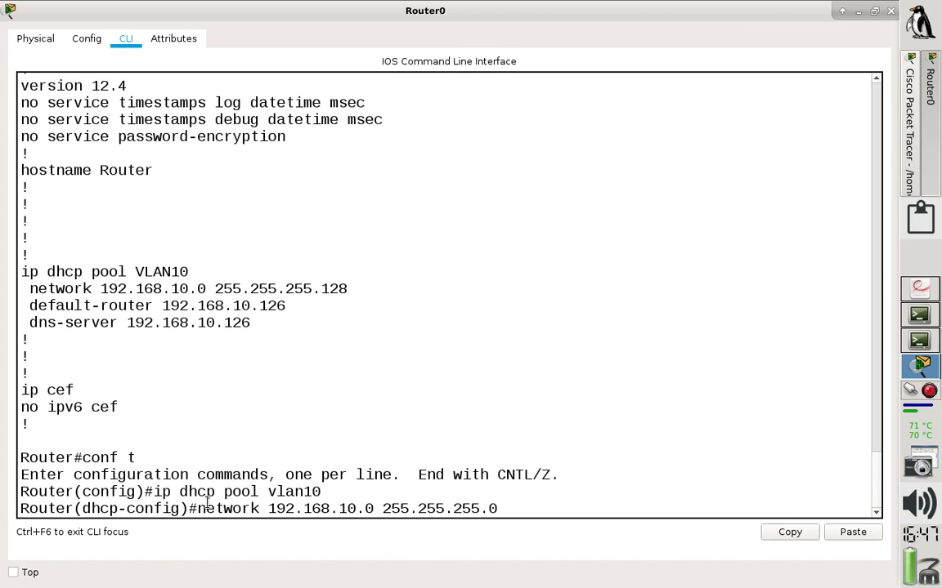
pyautogui.press('Return')
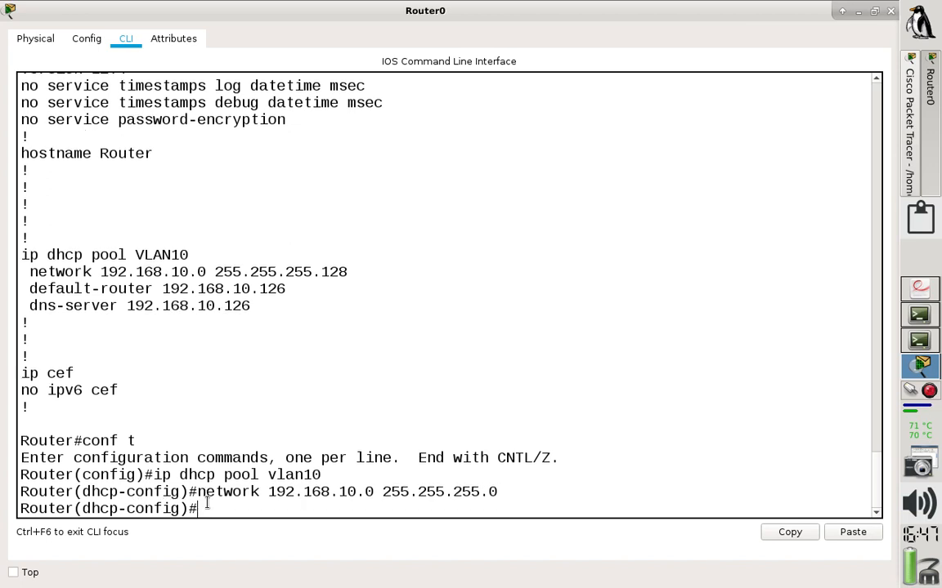
# Leave DHCP and global configuration modes and display the router's running configuration
pyautogui.write('exi')
pyautogui.press('Return')
pyautogui.write('end')
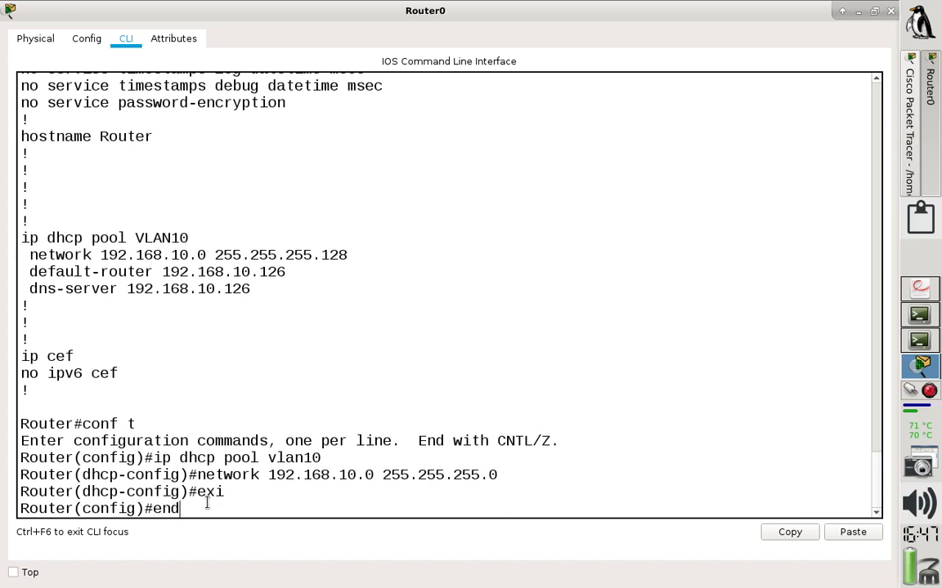
pyautogui.press('Return')
pyautogui.write('sh ri')
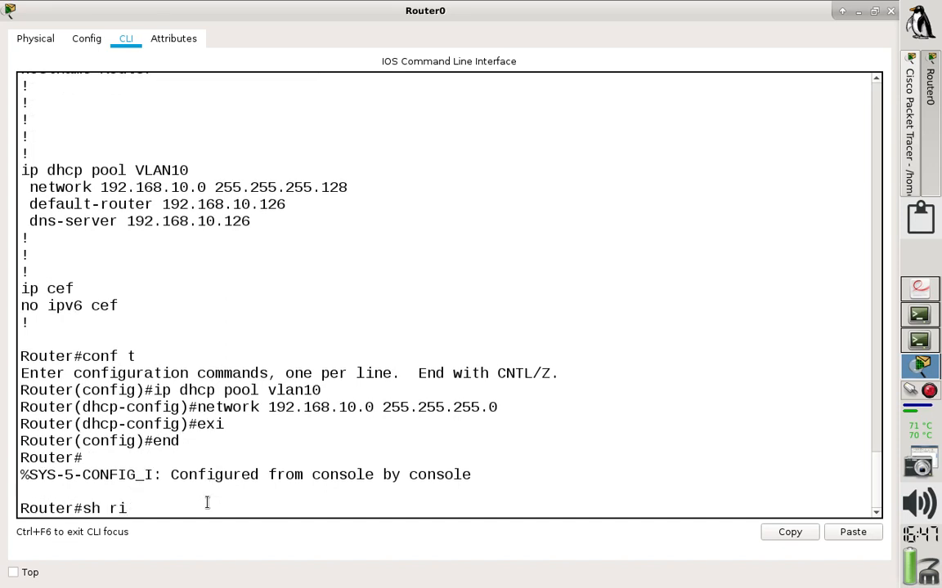
pyautogui.press('BackSpace')
pyautogui.write('un')
pyautogui.press('Tab')
pyautogui.press('Return')
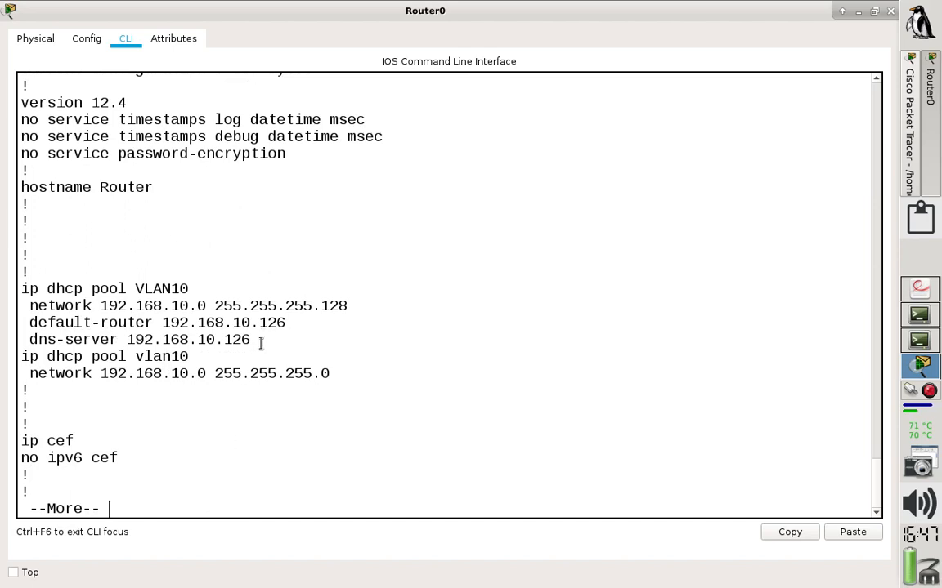
# Compare the uppercase VLAN10 and lowercase vlan10 DHCP pool entries in the running configuration
pyautogui.moveTo(261, 343); pyautogui.dragTo(2, 291)
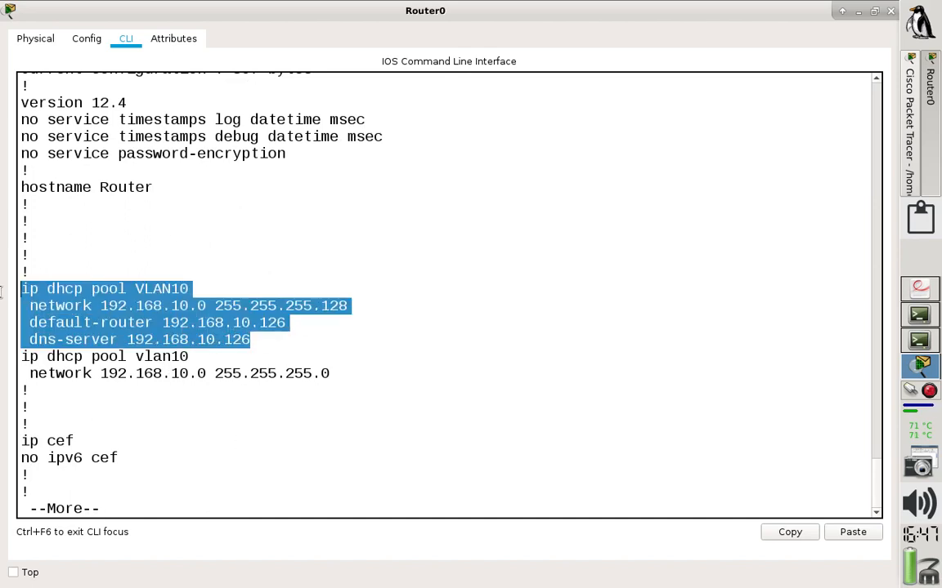
pyautogui.moveTo(330, 373); pyautogui.dragTo(2, 358)
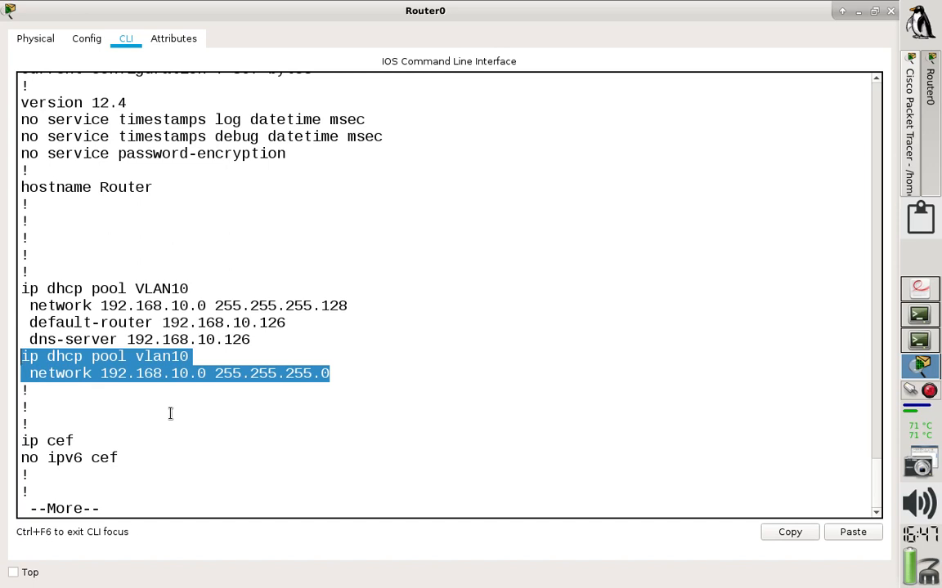
pyautogui.moveTo(258, 345); pyautogui.dragTo(13, 282)
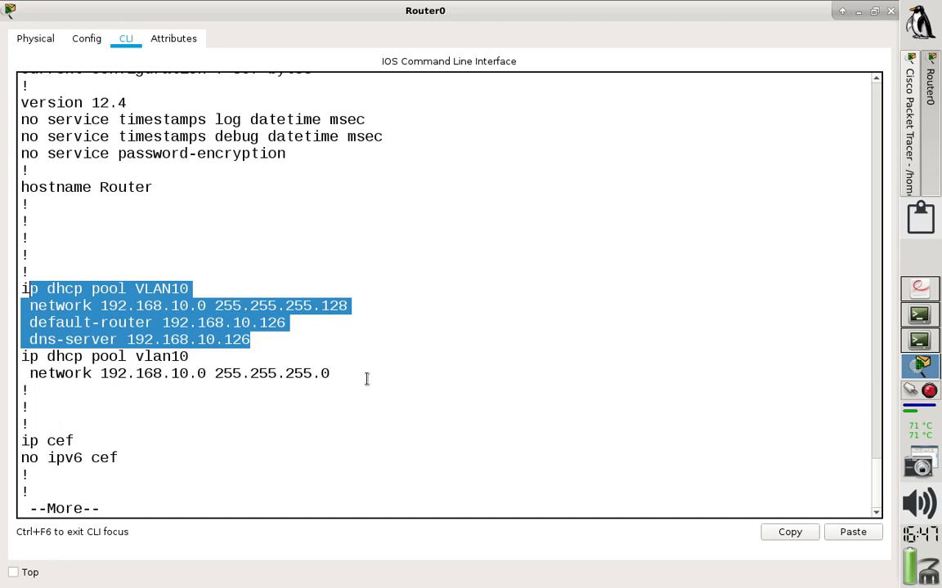
pyautogui.moveTo(368, 378); pyautogui.dragTo(36, 373)
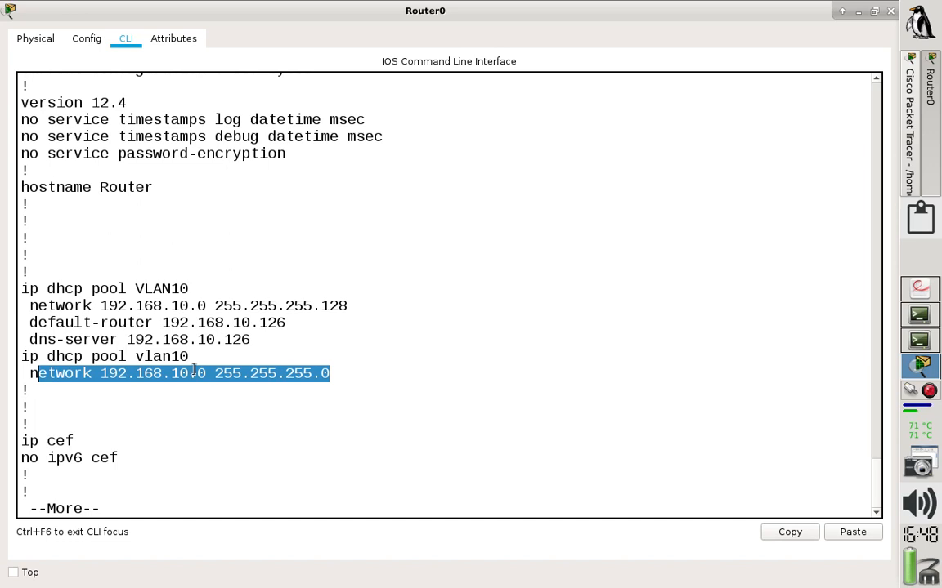
pyautogui.click(153, 373)
pyautogui.moveTo(188, 357); pyautogui.dragTo(30, 357)
# Quit the listing, enter global configuration mode and remove the lowercase DHCP pool vlan10
pyautogui.hotkey('ctrl', 'c')
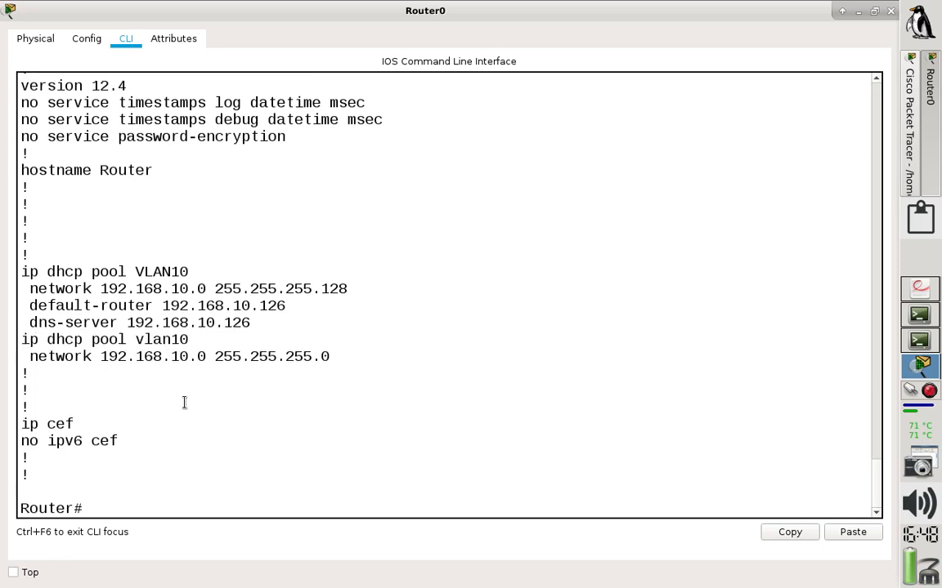
pyautogui.write('conf t')
pyautogui.press('Return')
pyautogui.write('no i')
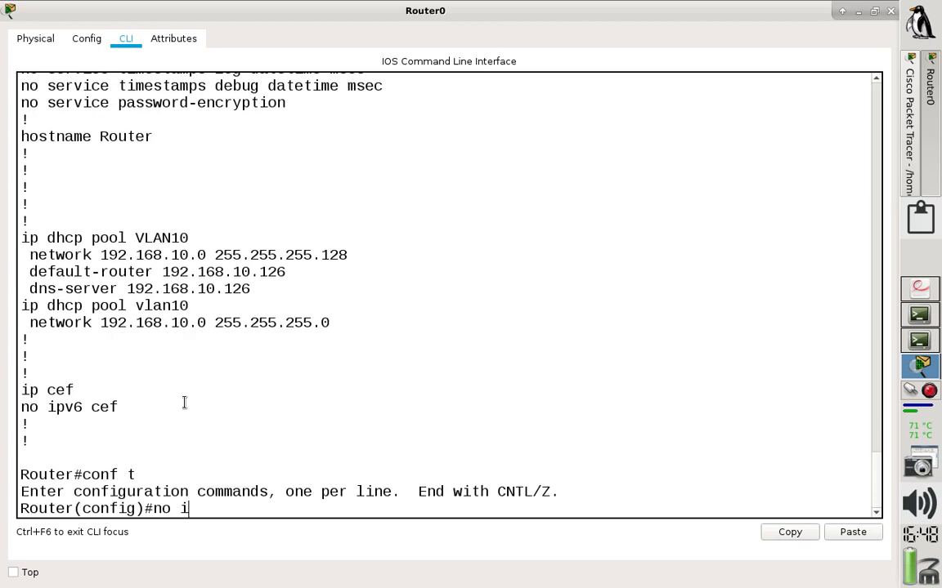
pyautogui.write('p dhcp p')
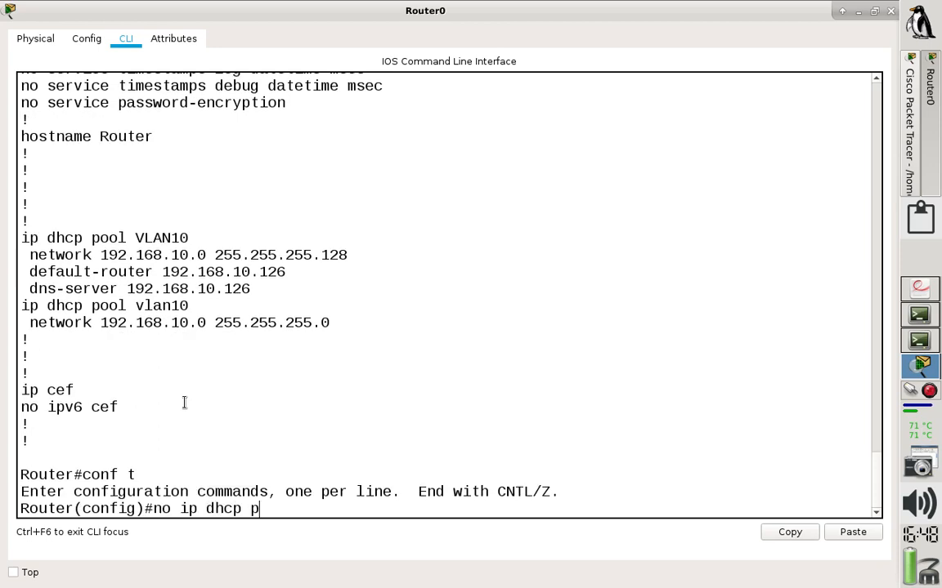
pyautogui.write('ool vlan10')
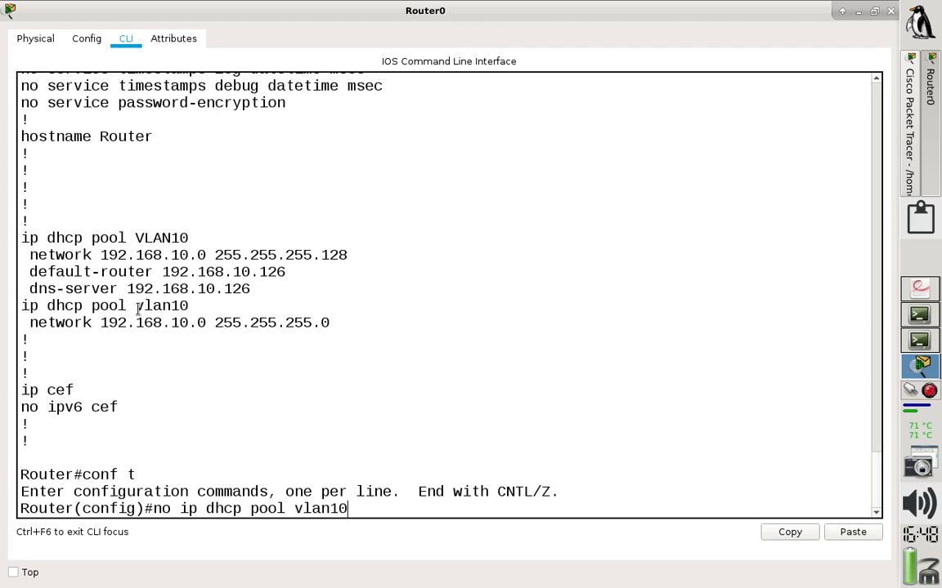
pyautogui.doubleClick(168, 304)
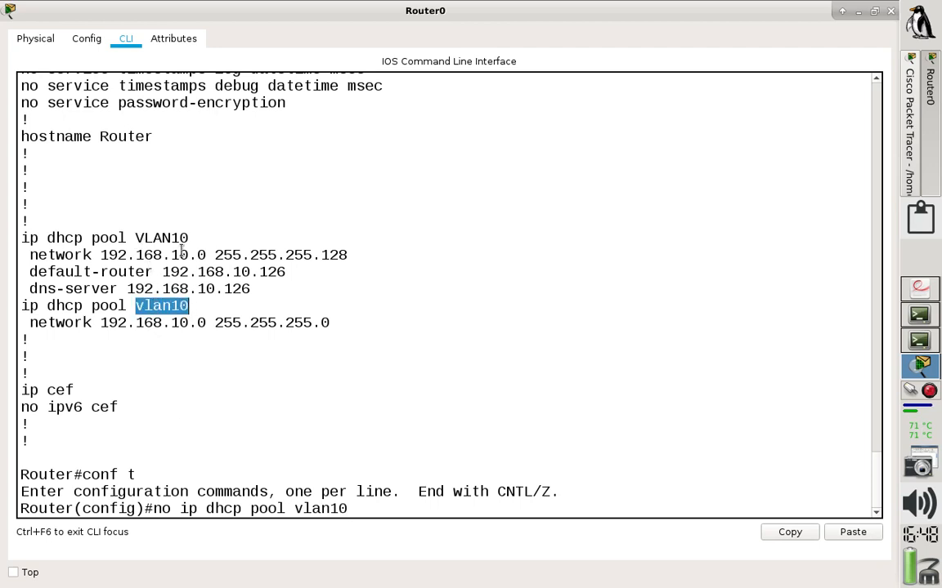
pyautogui.click(413, 513)
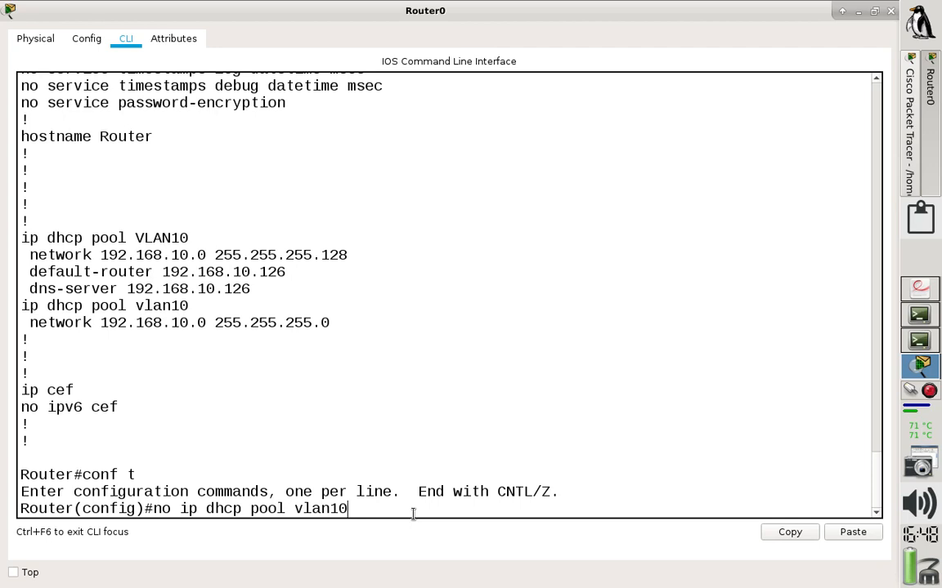
pyautogui.press('Return')
# Exit configuration mode and display the running configuration to check the DHCP pool VLAN10 entry
pyautogui.write('end')
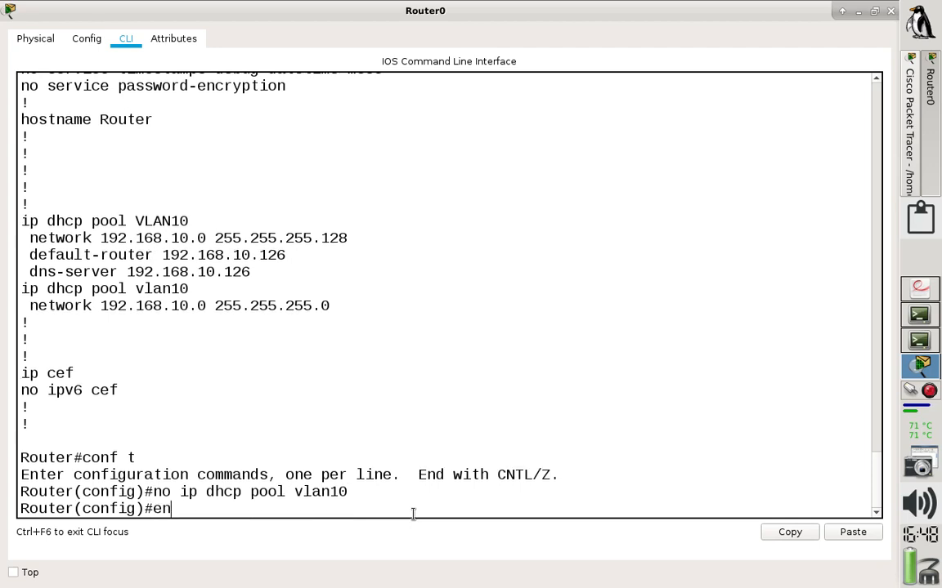
pyautogui.press('Return')
pyautogui.write('sh run')
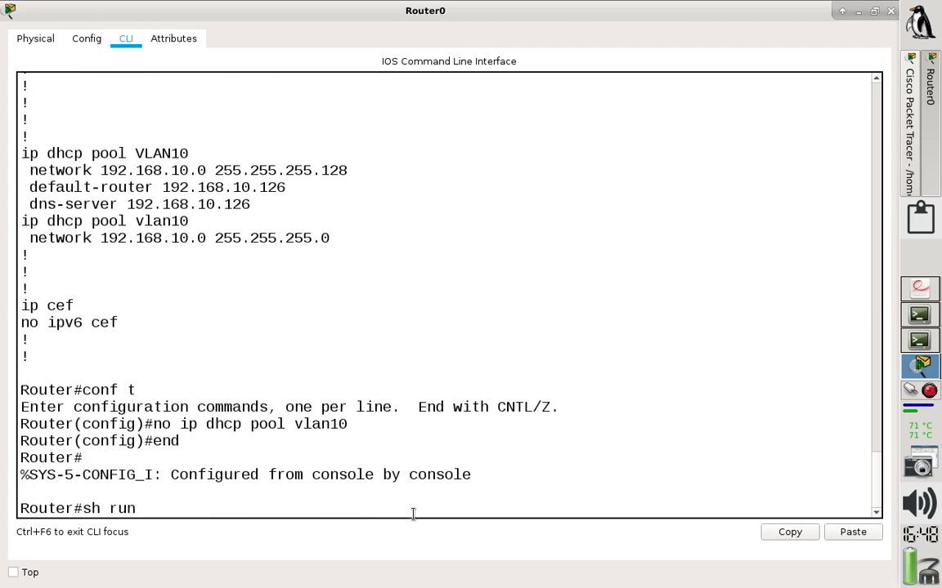
pyautogui.press('Tab')
pyautogui.press('Return')
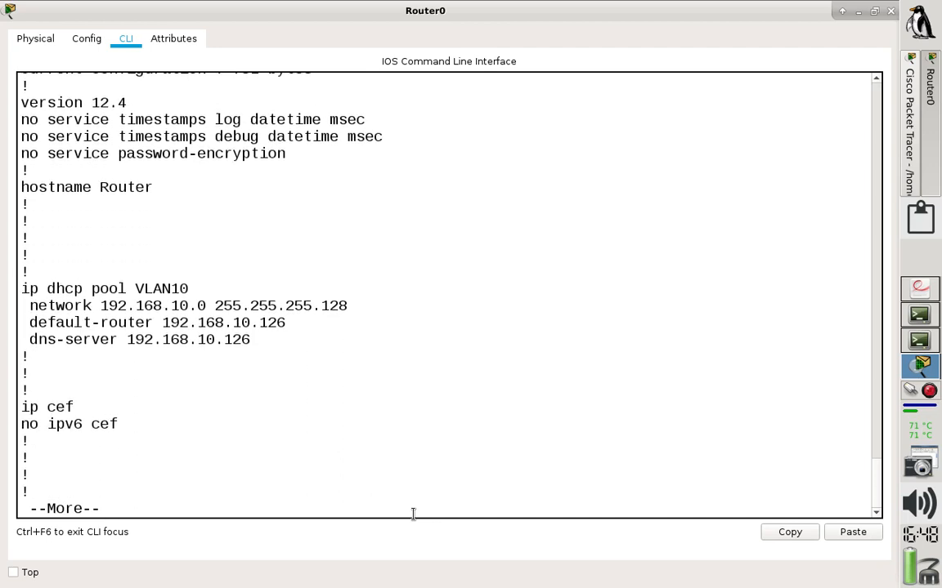
pyautogui.moveTo(107, 366); pyautogui.dragTo(21, 288)
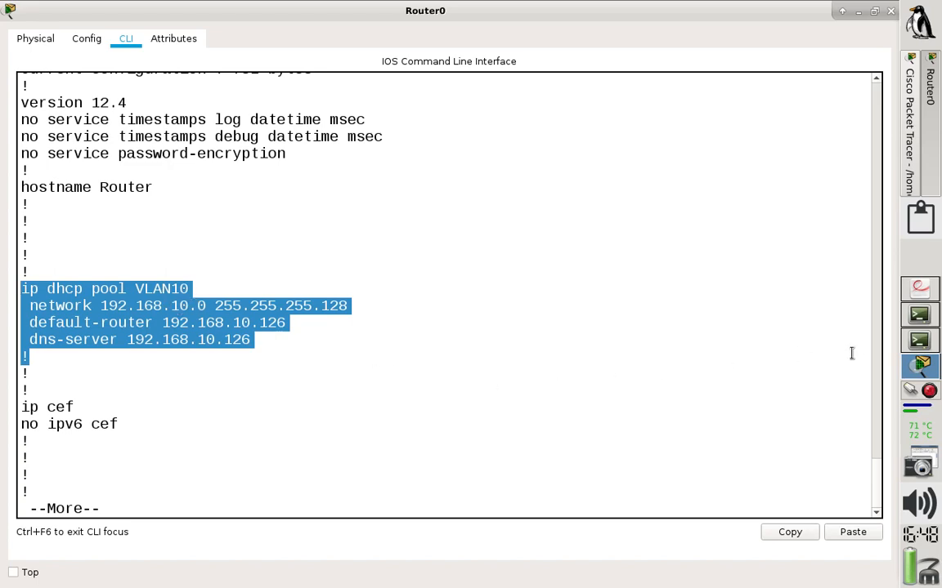
# Return to the network topology and switch PC0's IPv4 configuration from static to DHCP
pyautogui.click(914, 169)
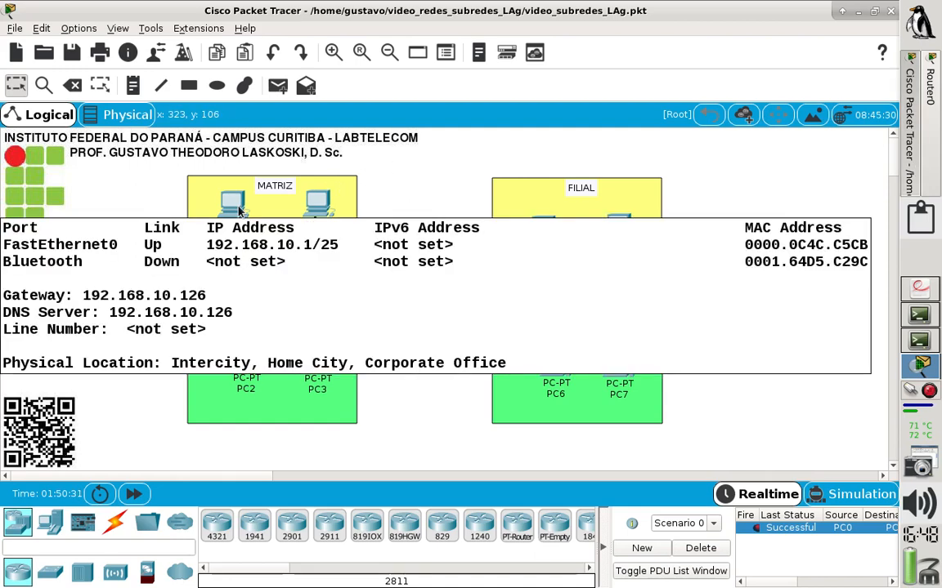
pyautogui.click(239, 211)
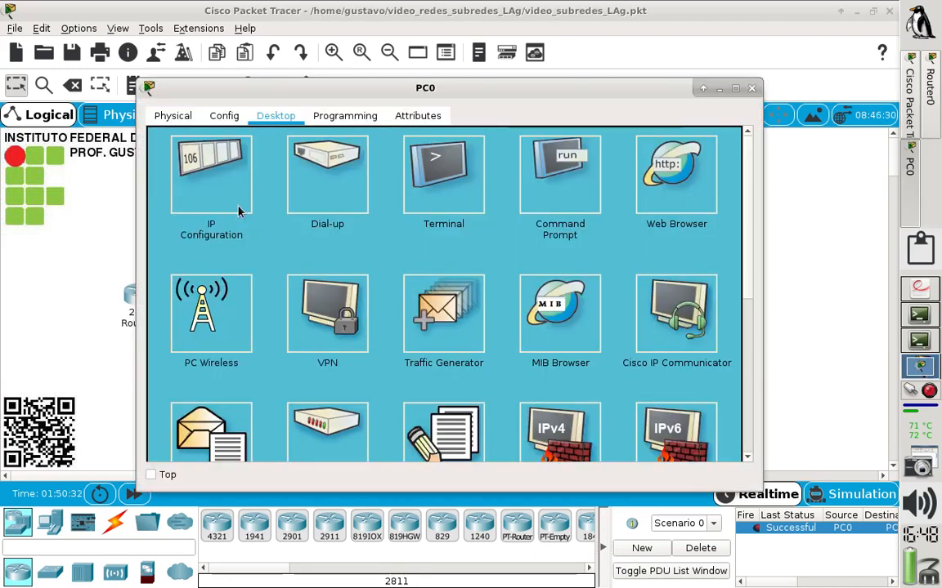
pyautogui.click(193, 160)
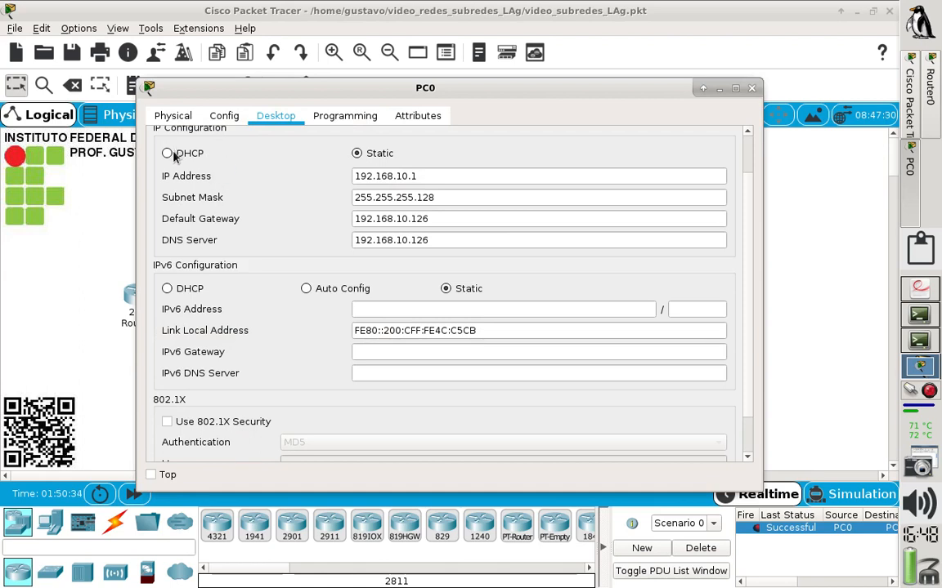
pyautogui.click(169, 154)
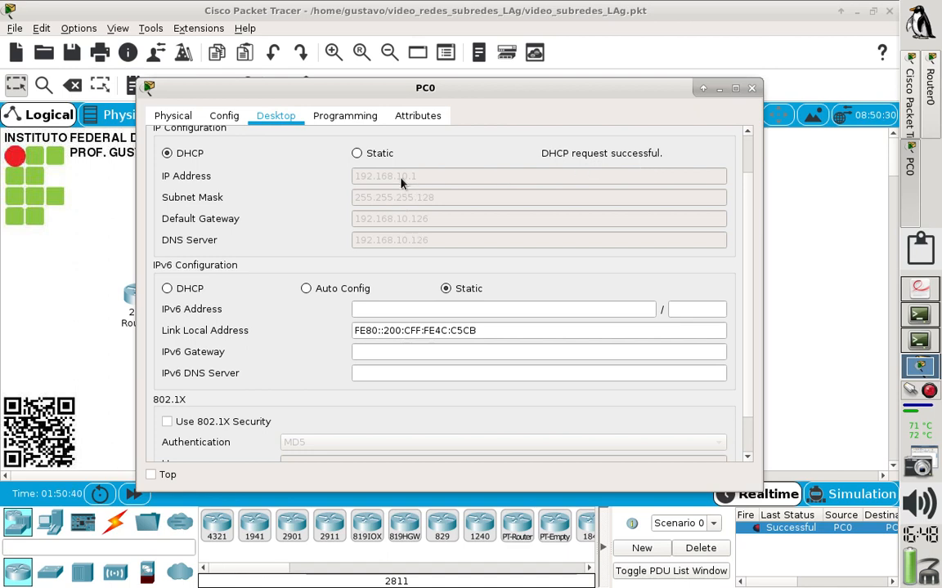
pyautogui.click(751, 90)
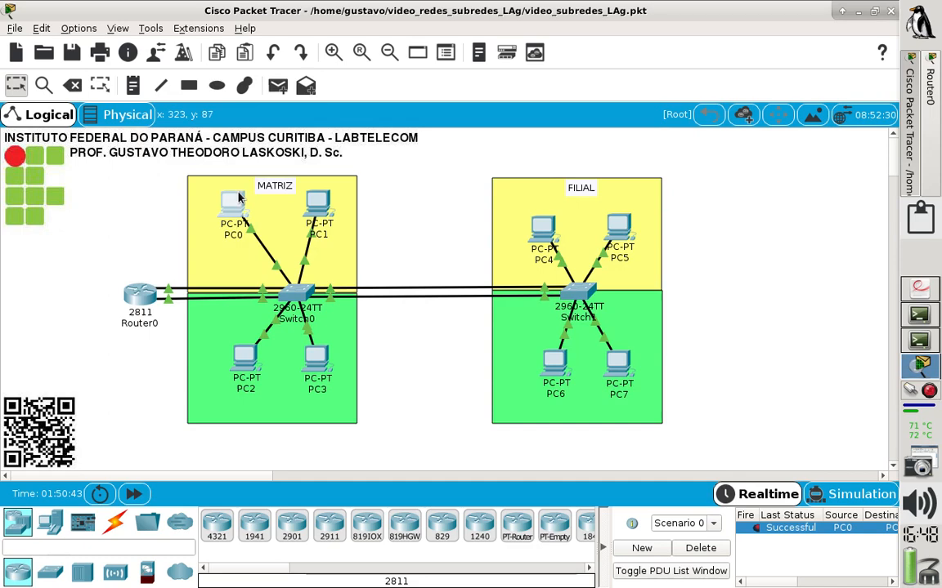
pyautogui.moveTo(239, 197)
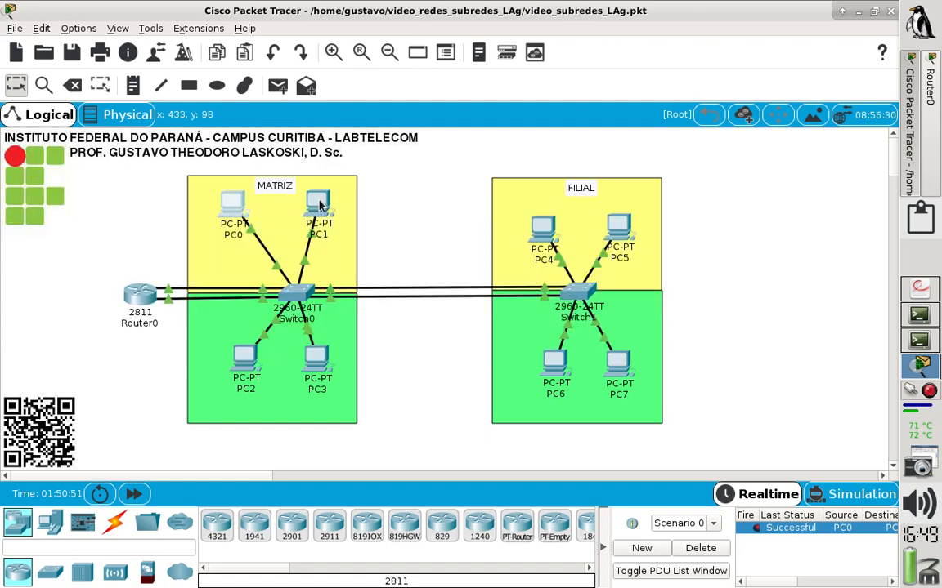
# Switch PC1's IPv4 configuration from static to DHCP and return to the network topology
pyautogui.click(317, 214)
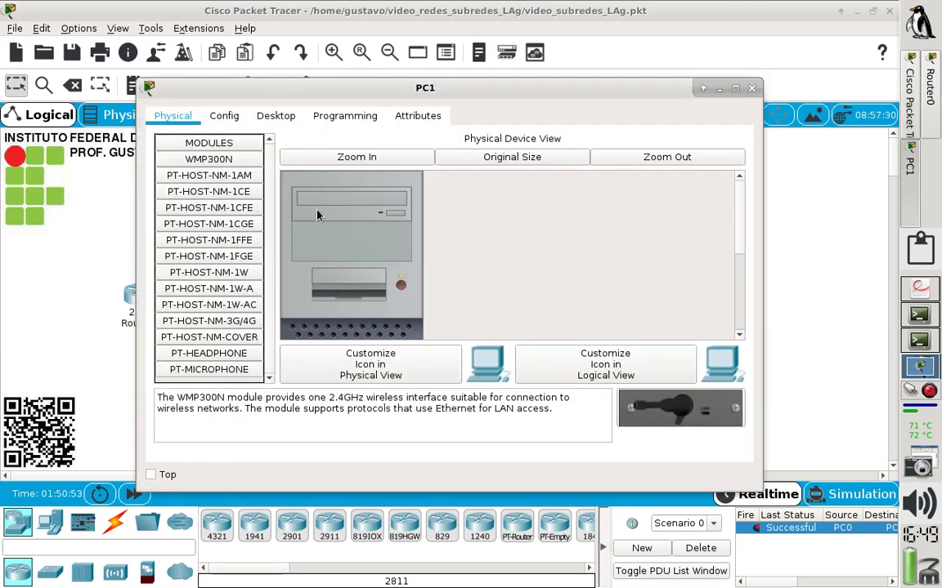
pyautogui.click(276, 116)
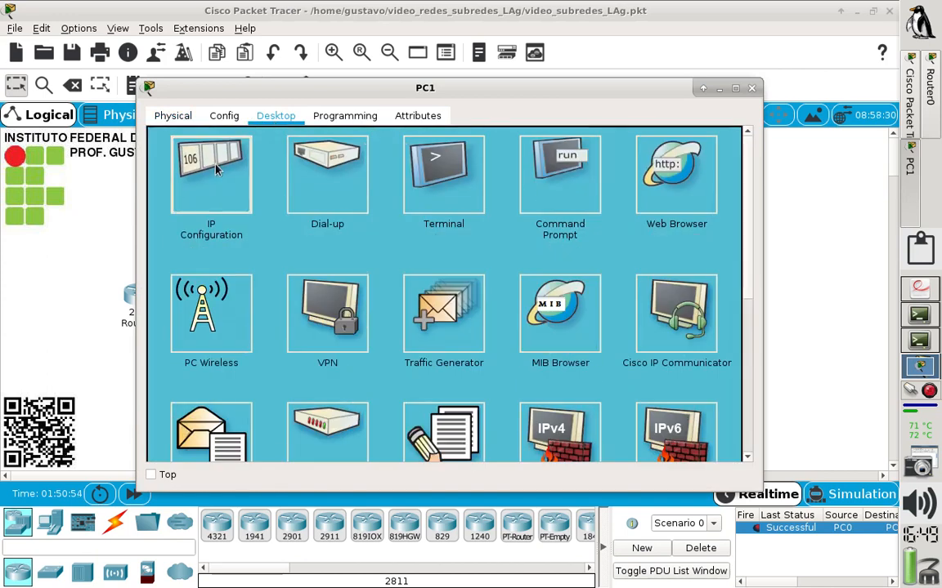
pyautogui.click(194, 149)
pyautogui.click(167, 155)
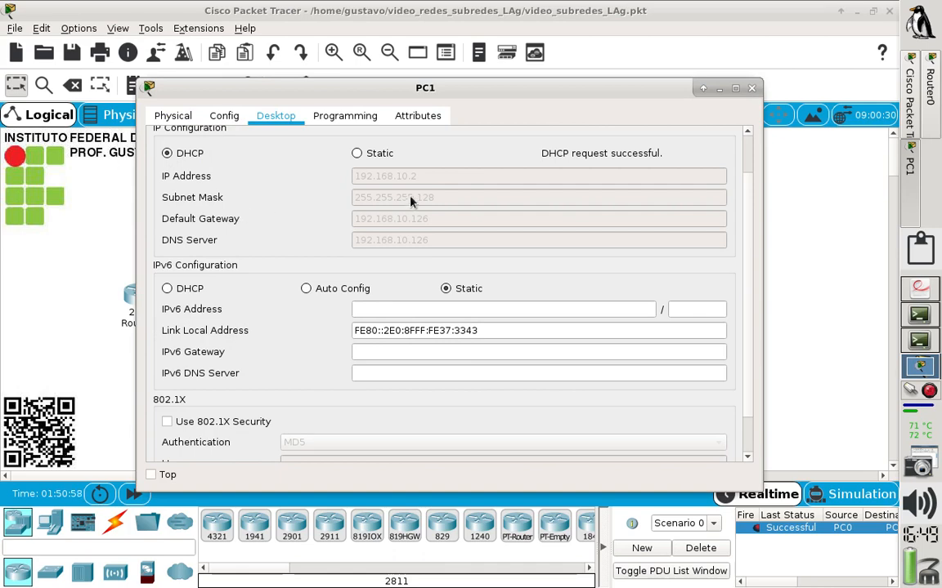
pyautogui.click(751, 88)
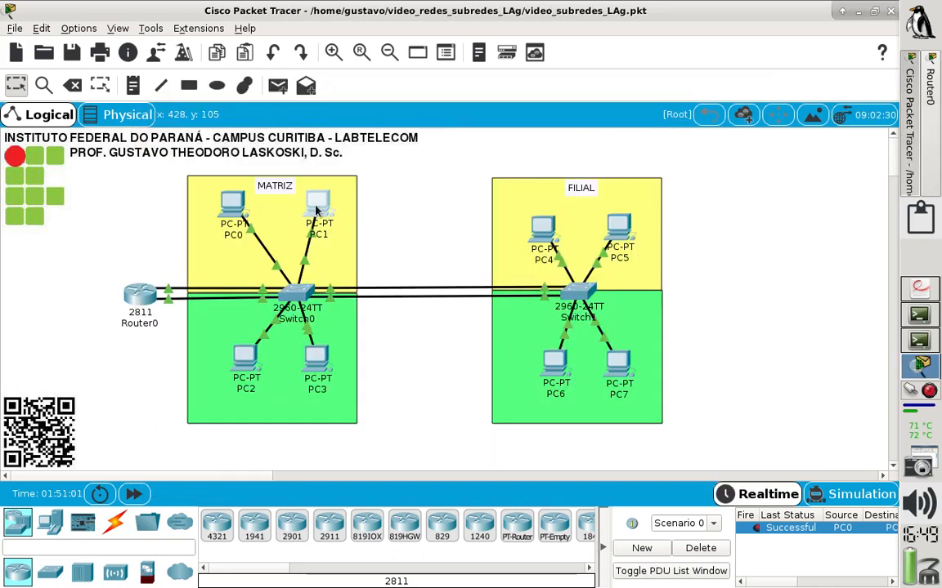
pyautogui.moveTo(317, 209)
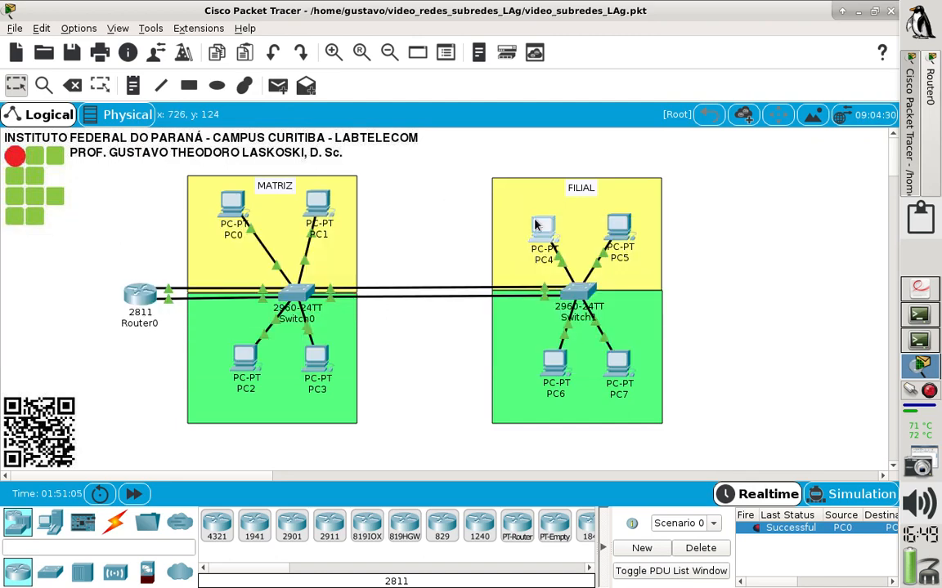
# Switch PC4's IPv4 configuration to DHCP and check its assigned address in the topology
pyautogui.click(535, 225)
pyautogui.click(276, 119)
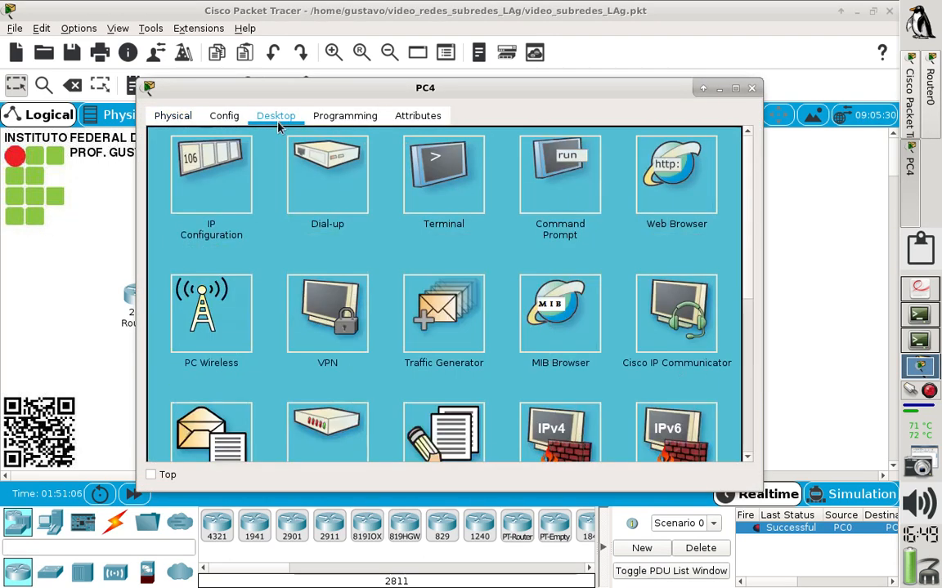
pyautogui.click(200, 155)
pyautogui.click(190, 153)
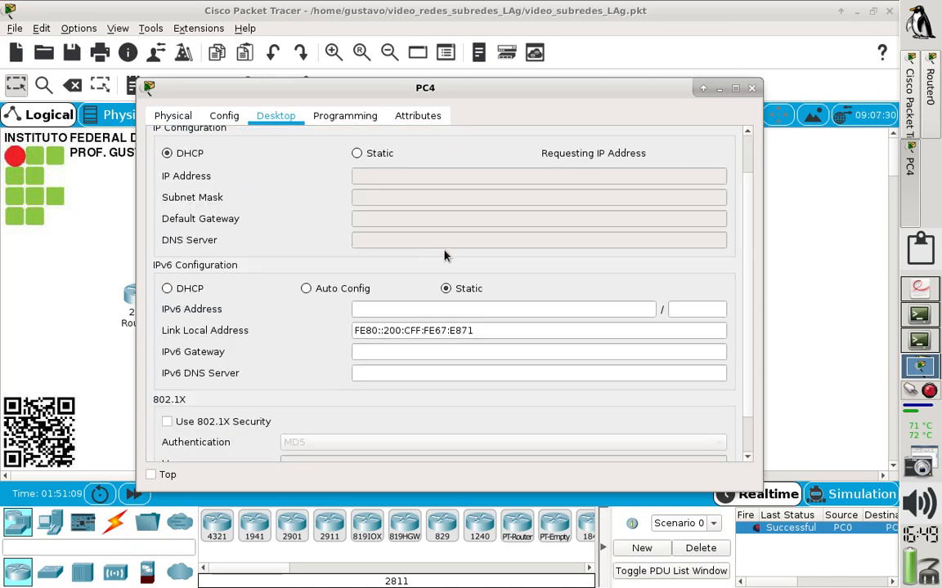
pyautogui.click(751, 87)
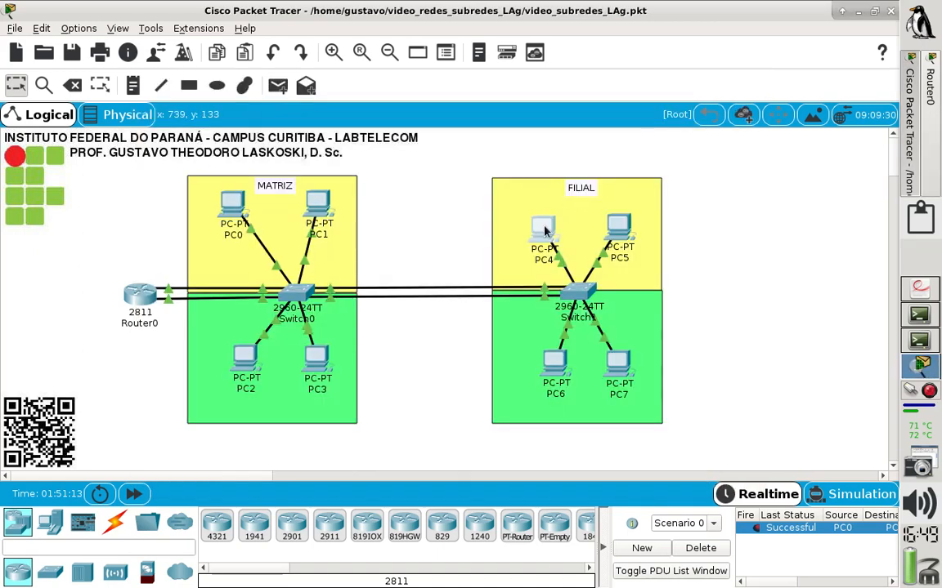
pyautogui.moveTo(544, 231)
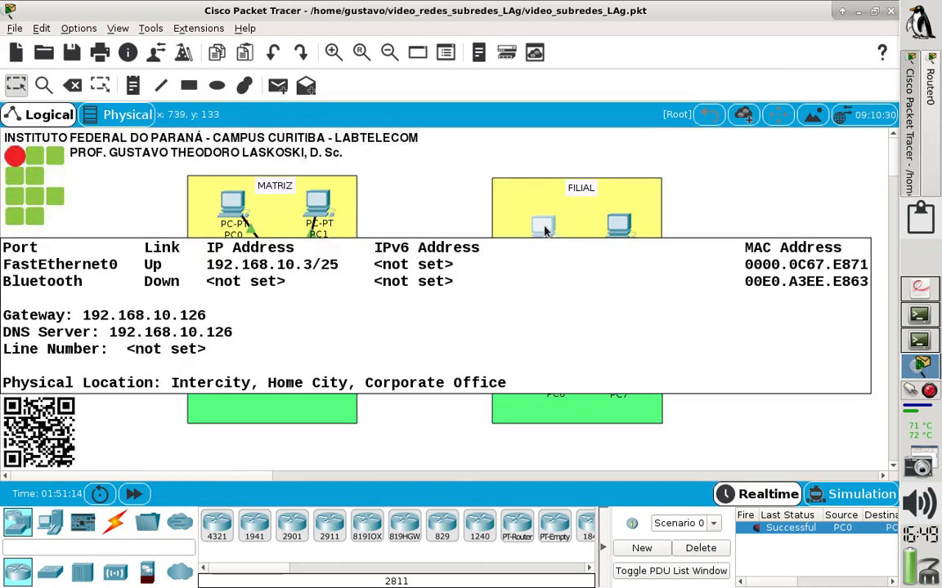
# Set PC5 in the FILIAL network to obtain its IPv4 address through DHCP, then close its configuration window
pyautogui.click(623, 229)
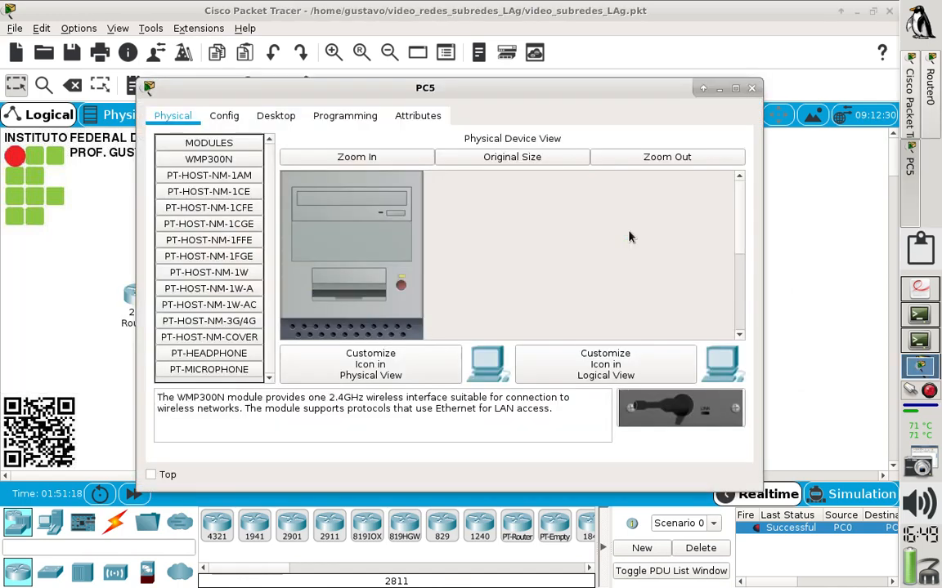
pyautogui.click(270, 115)
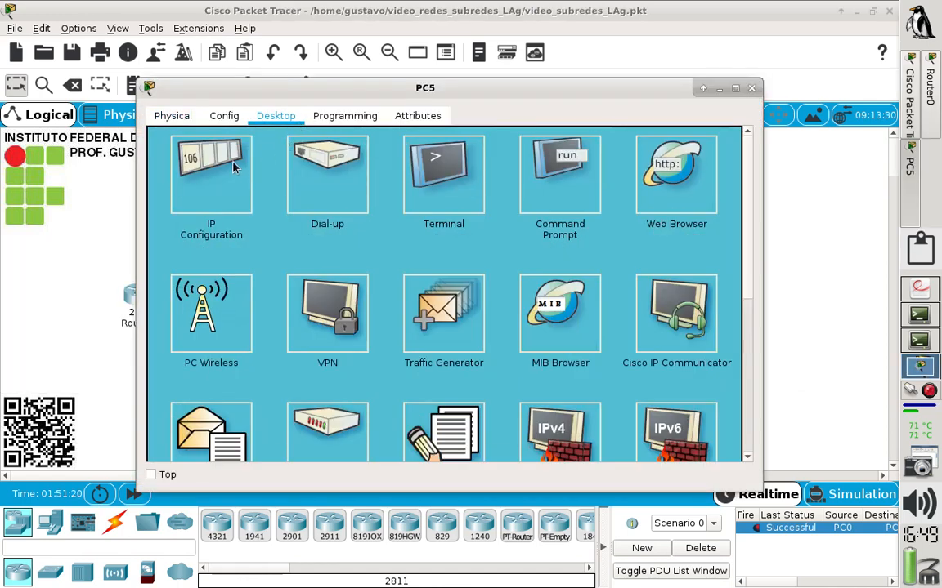
pyautogui.click(209, 147)
pyautogui.click(190, 153)
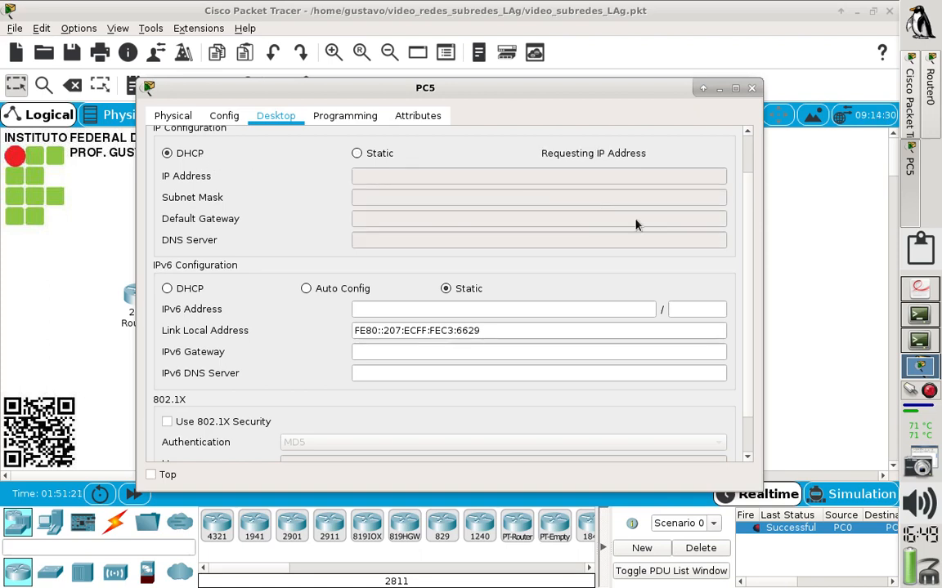
pyautogui.click(753, 88)
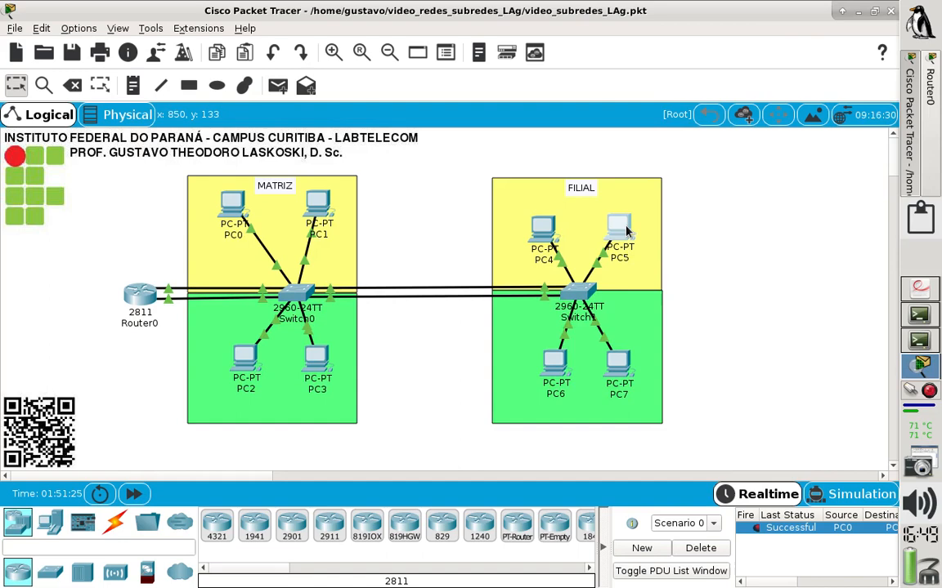
pyautogui.moveTo(626, 232)
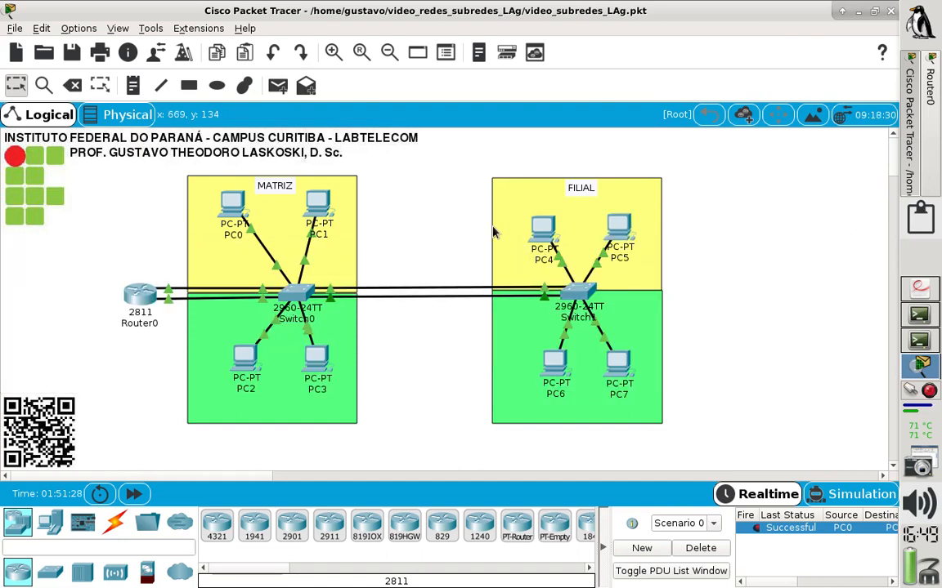
# Shift PC4 and PC5 to make room in FILIAL's yellow area and add a new PC beside PC5
pyautogui.moveTo(542, 233); pyautogui.dragTo(523, 236)
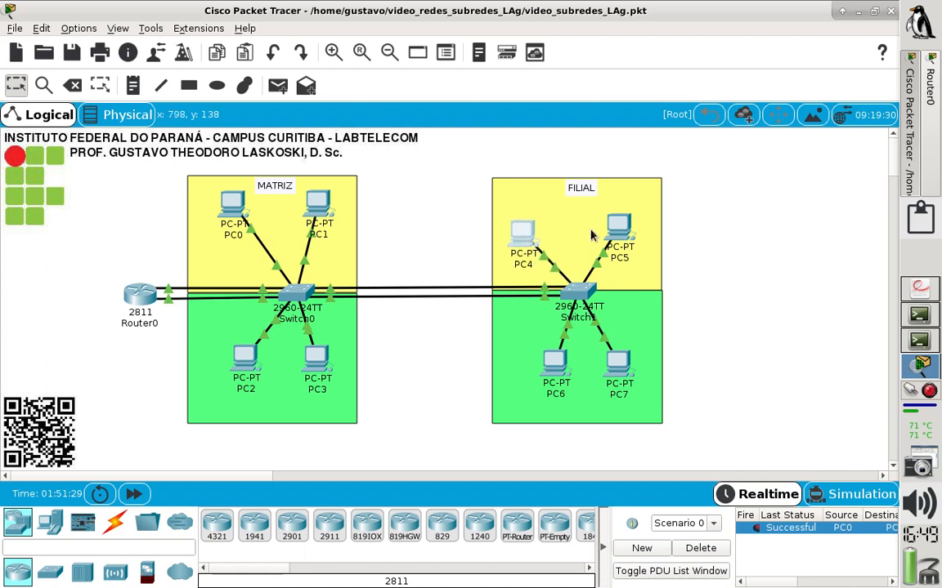
pyautogui.moveTo(609, 231); pyautogui.dragTo(566, 234)
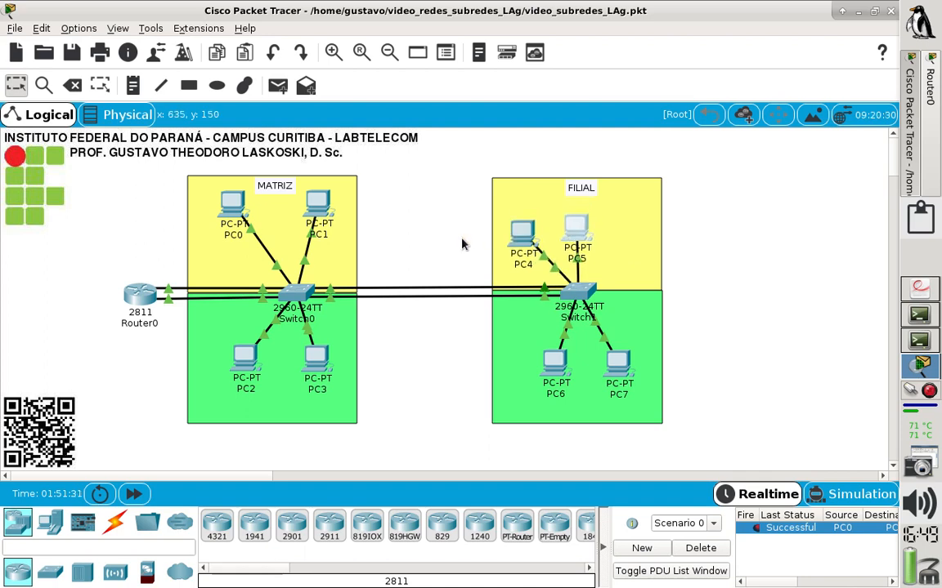
pyautogui.click(57, 522)
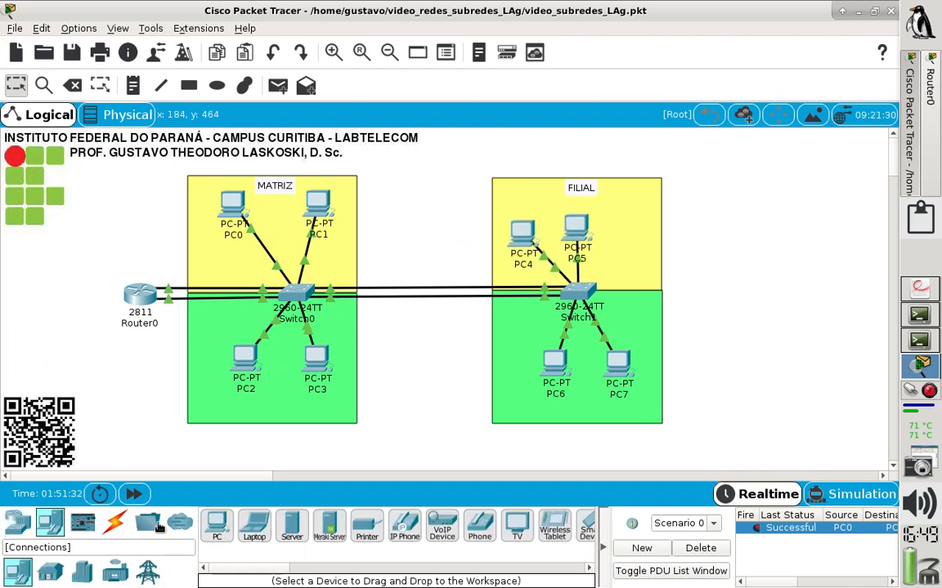
pyautogui.click(217, 527)
pyautogui.click(632, 232)
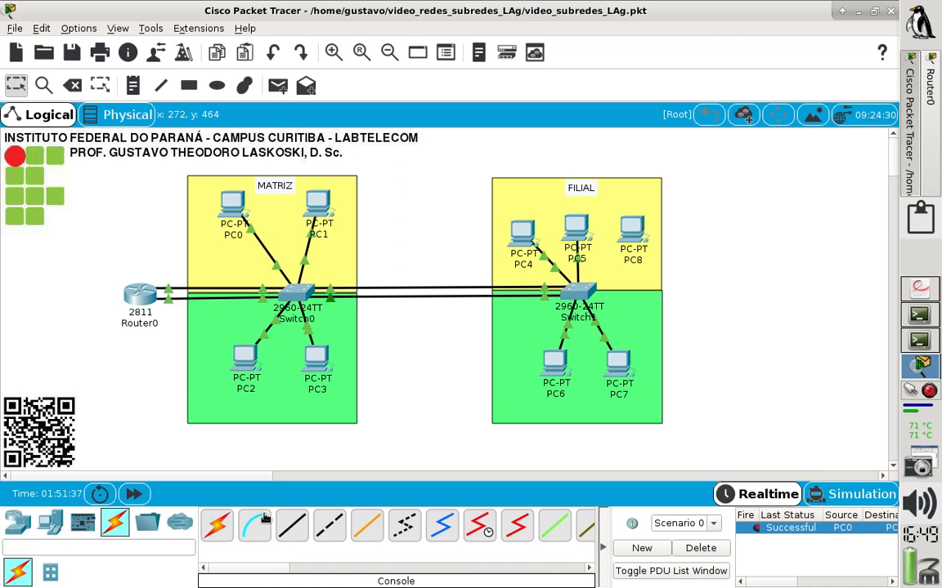
# Connect PC8's FastEthernet0 port to Switch1's FastEthernet0/3 port with a copper straight-through cable
pyautogui.click(292, 525)
pyautogui.click(628, 238)
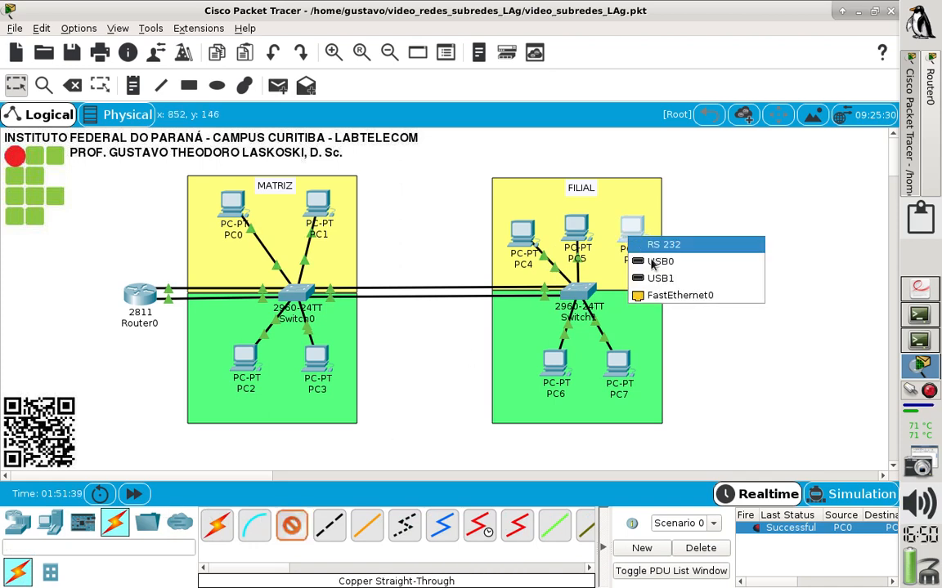
pyautogui.click(658, 296)
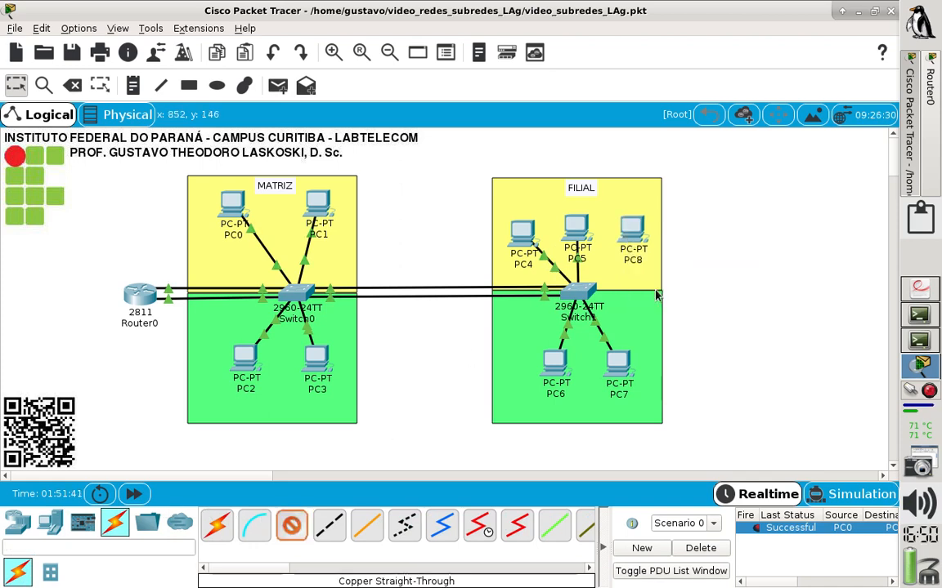
pyautogui.click(586, 290)
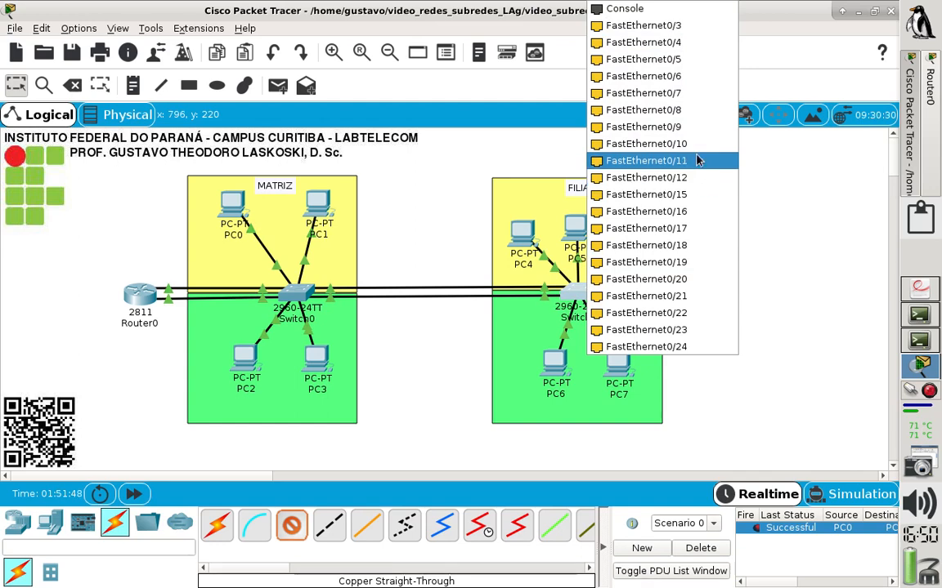
pyautogui.click(675, 31)
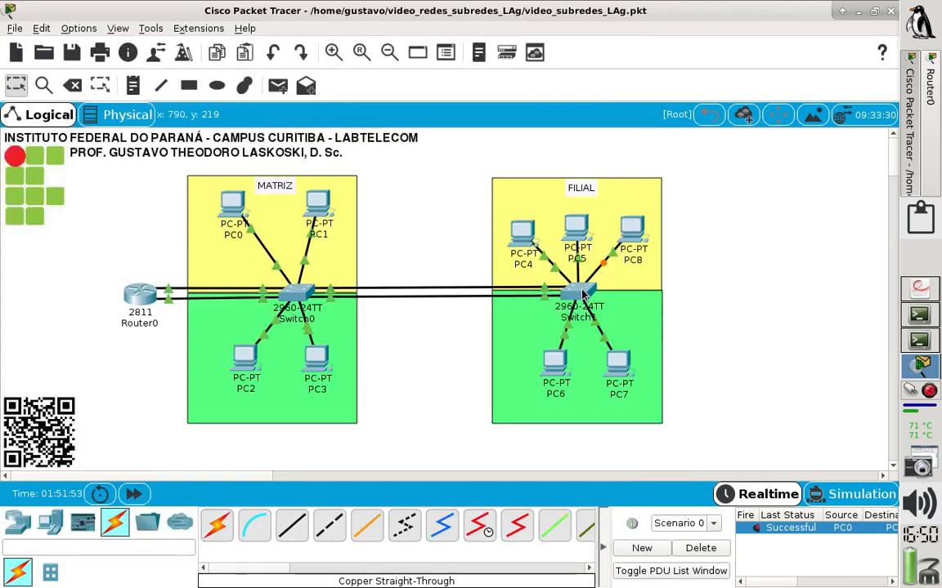
# Open Switch1's command line, enter privileged mode and display the brief VLAN listing with sh vlan brief
pyautogui.click(577, 296)
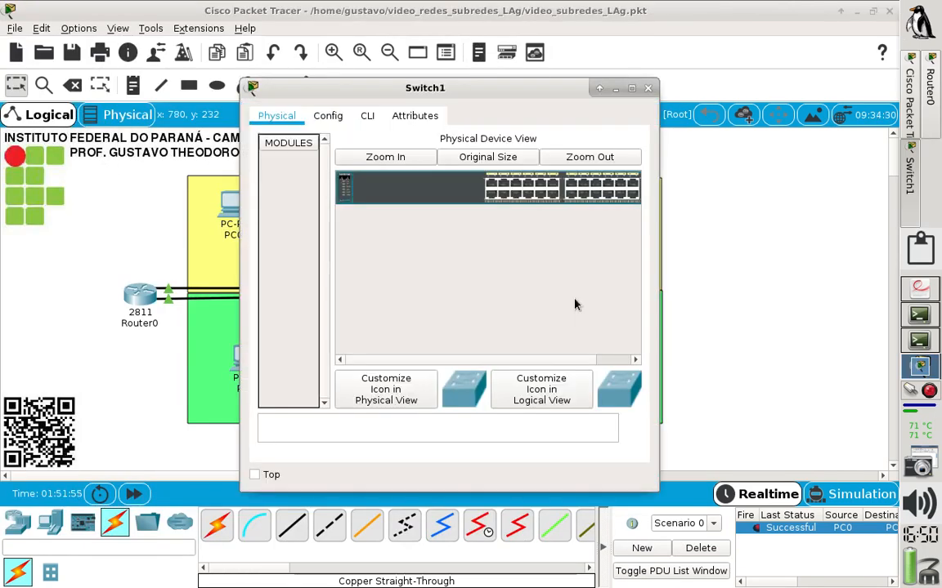
pyautogui.click(368, 116)
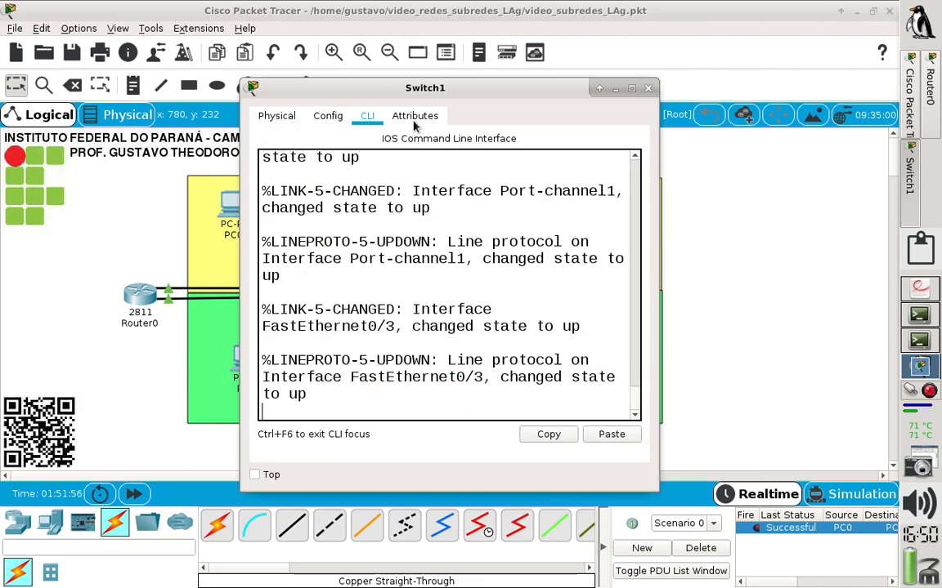
pyautogui.click(631, 89)
pyautogui.press('Return')
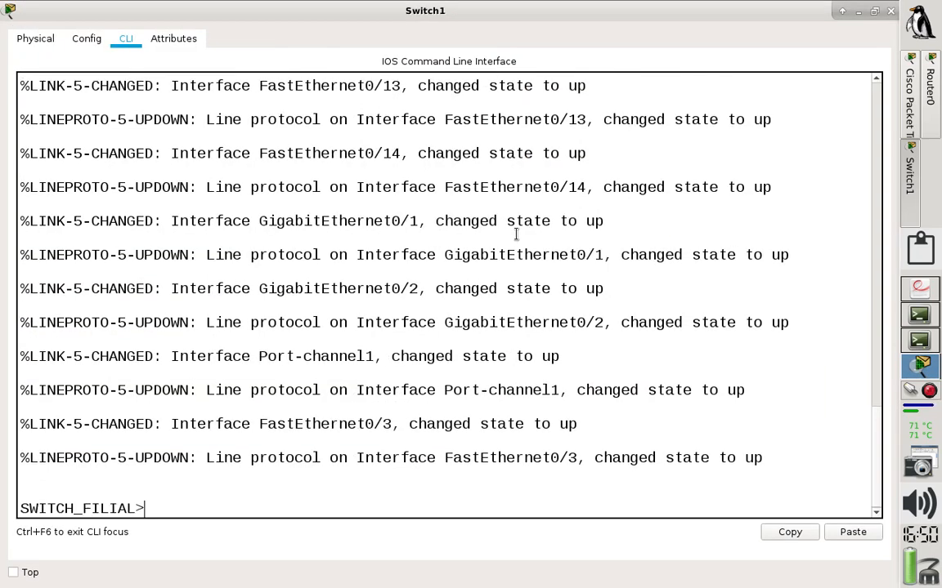
pyautogui.write('en')
pyautogui.press('Return')
pyautogui.write('sh ')
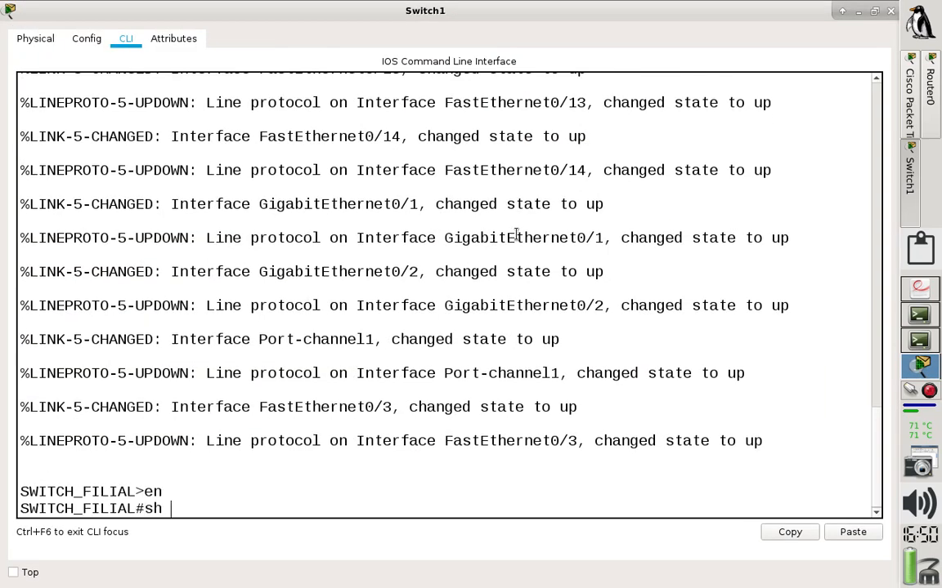
pyautogui.write('vlan bri')
pyautogui.press('Tab')
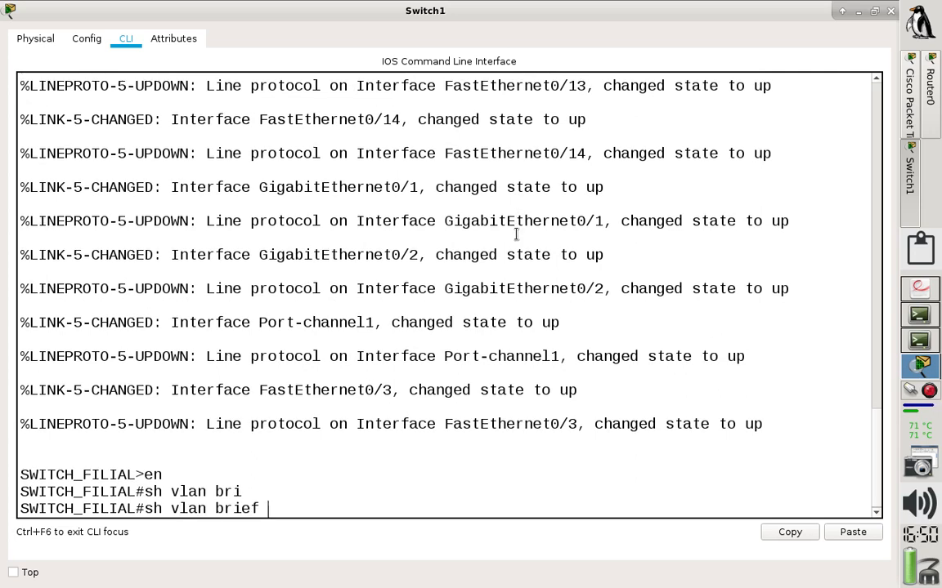
pyautogui.press('Return')
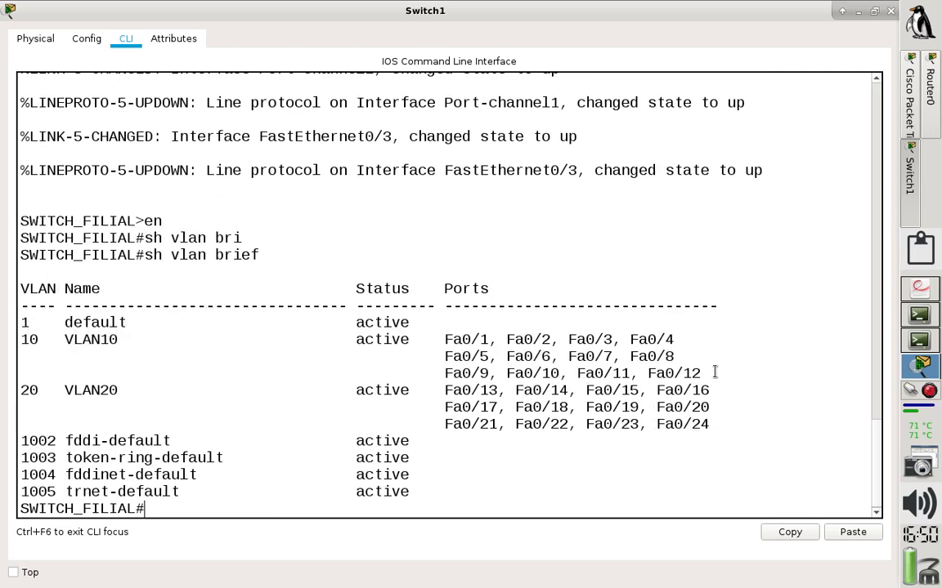
# Examine the ports assigned to VLAN10 in the listing and close the Switch1 window
pyautogui.moveTo(708, 391); pyautogui.dragTo(723, 373)
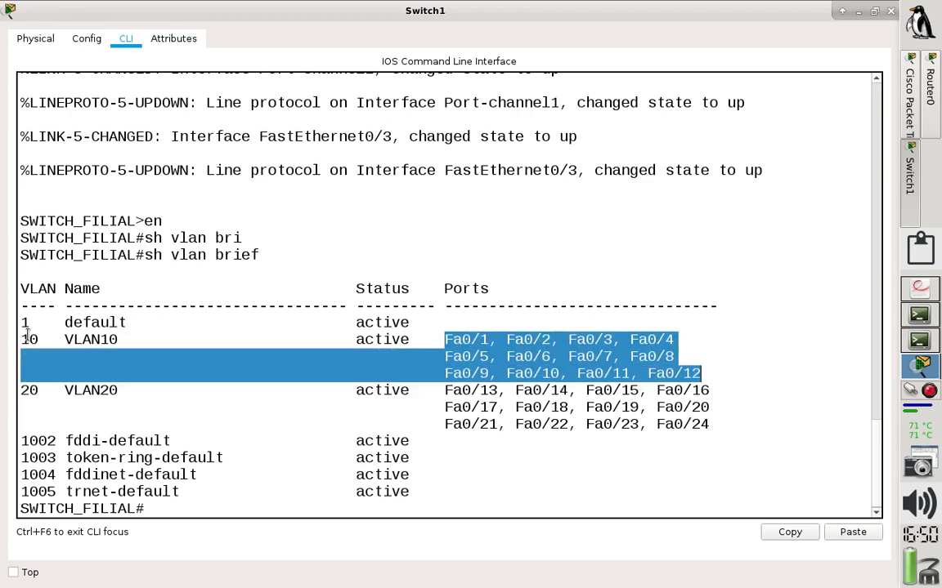
pyautogui.moveTo(22, 340); pyautogui.dragTo(712, 370)
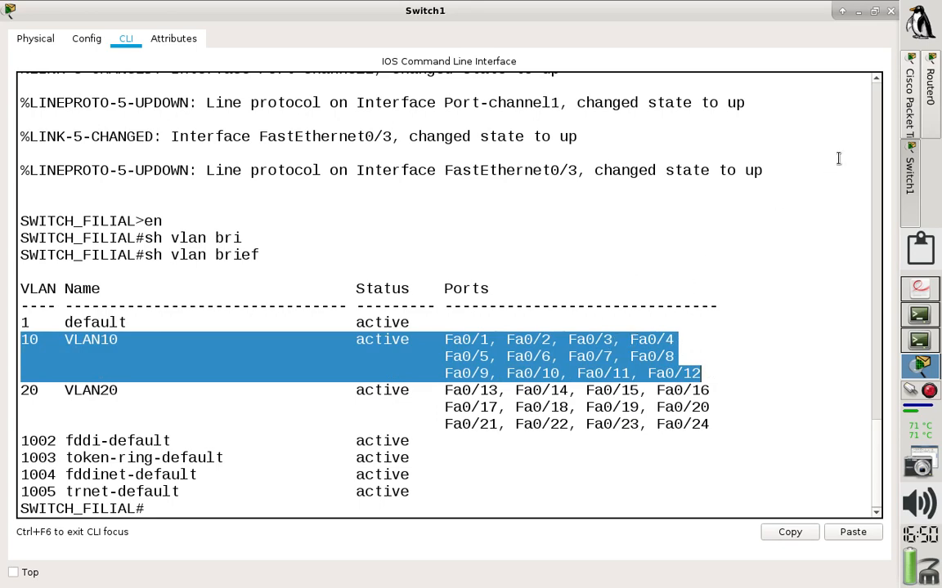
pyautogui.click(890, 12)
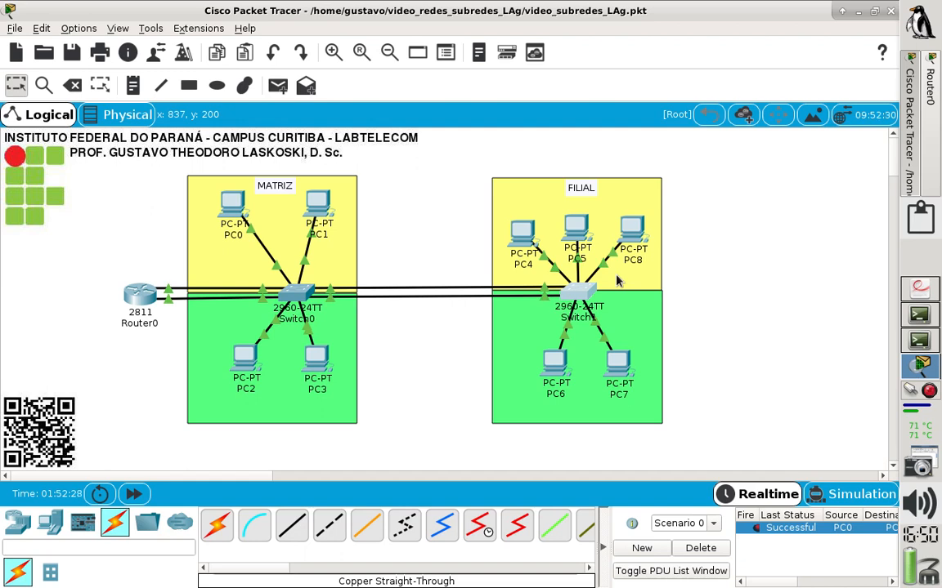
# Switch the newly added PC8's IPv4 configuration from static to DHCP
pyautogui.click(631, 230)
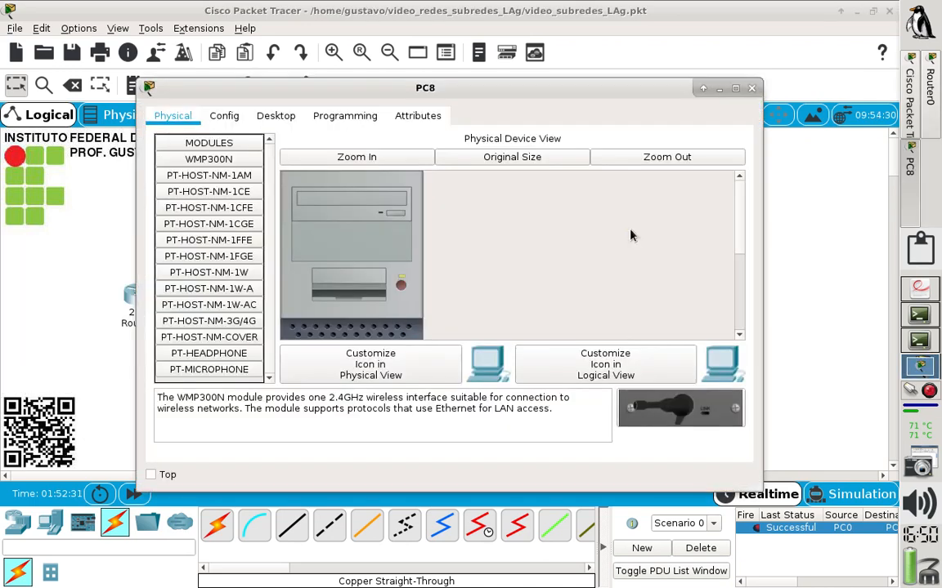
pyautogui.click(263, 115)
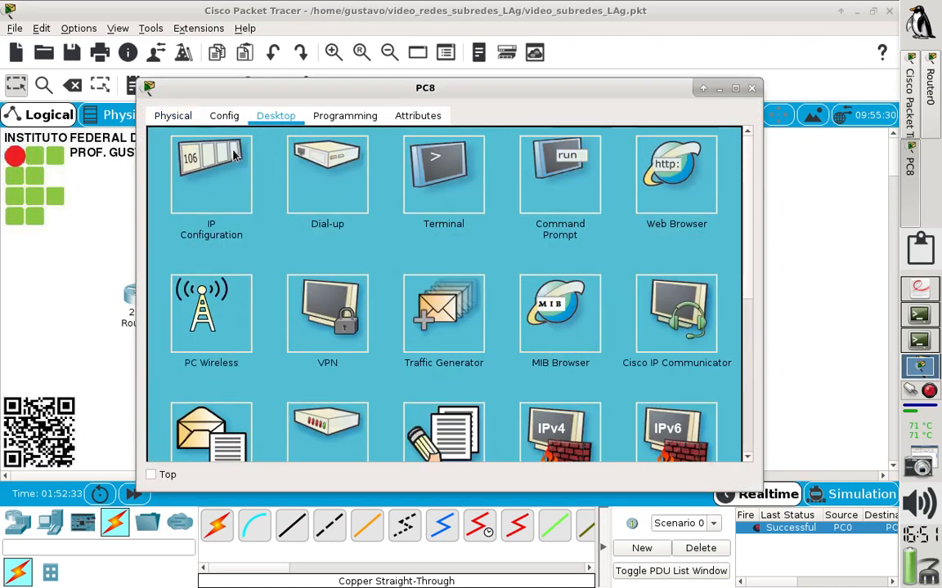
pyautogui.click(226, 159)
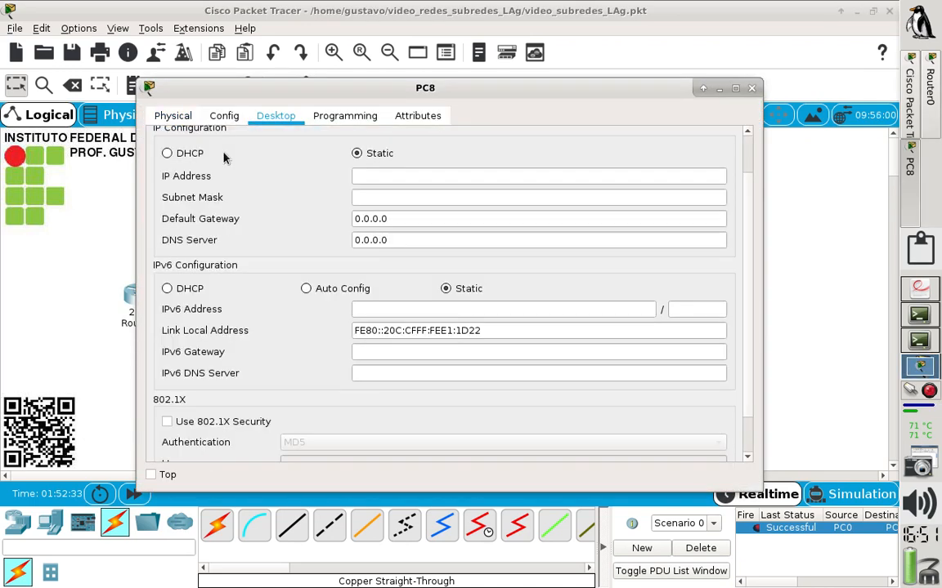
pyautogui.click(170, 155)
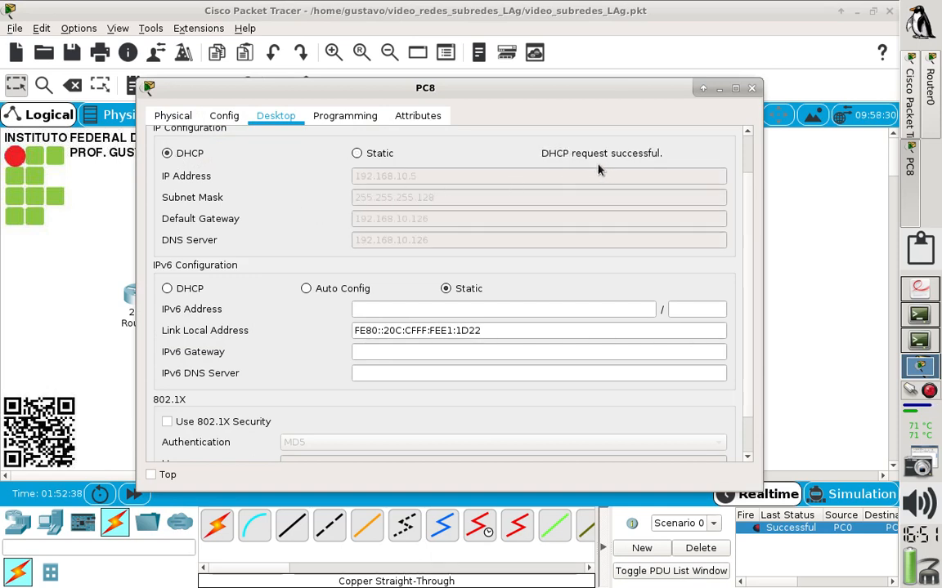
# Close the PC8 window, review the DHCP pool commands and the VLAN10 host address range in the terminal notes, and return to Packet Tracer
pyautogui.click(751, 88)
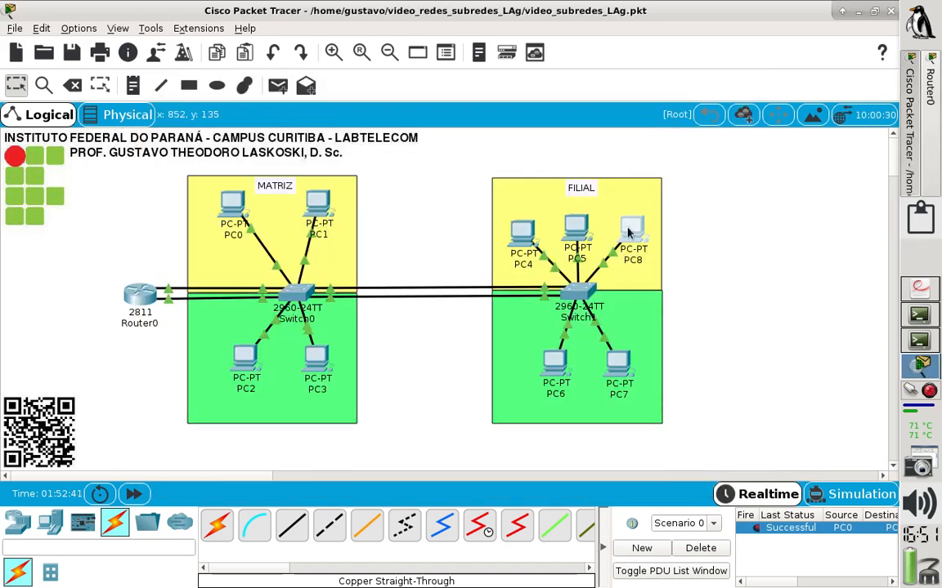
pyautogui.moveTo(629, 234)
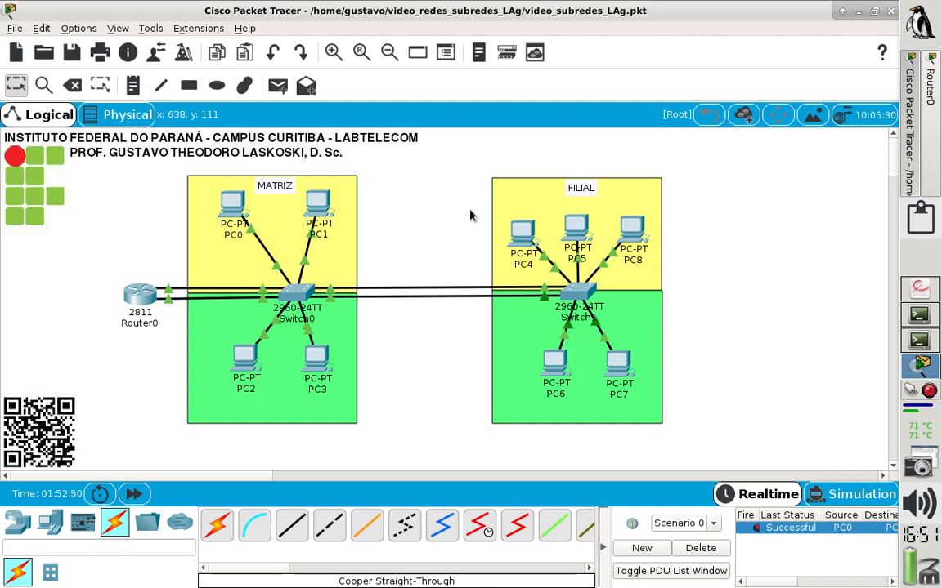
pyautogui.click(921, 349)
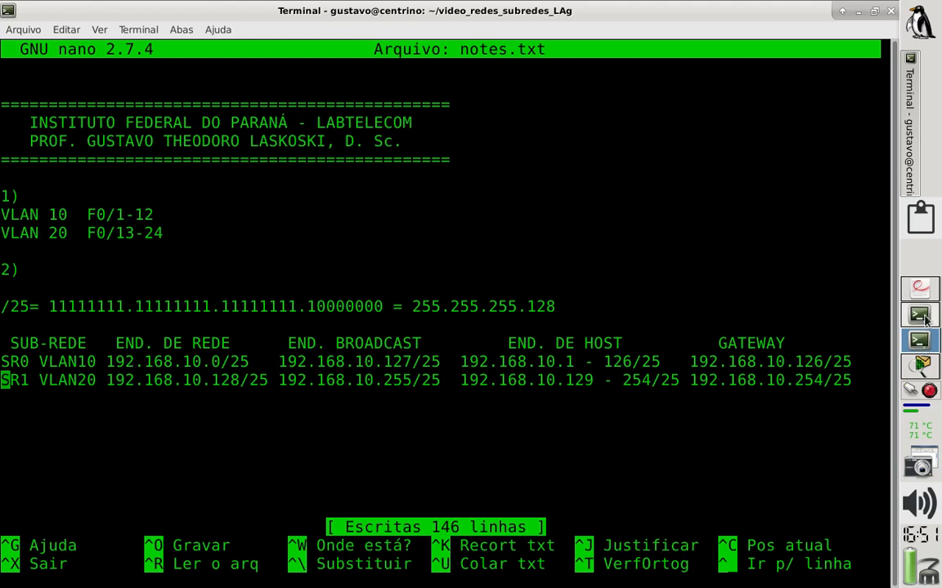
pyautogui.click(919, 315)
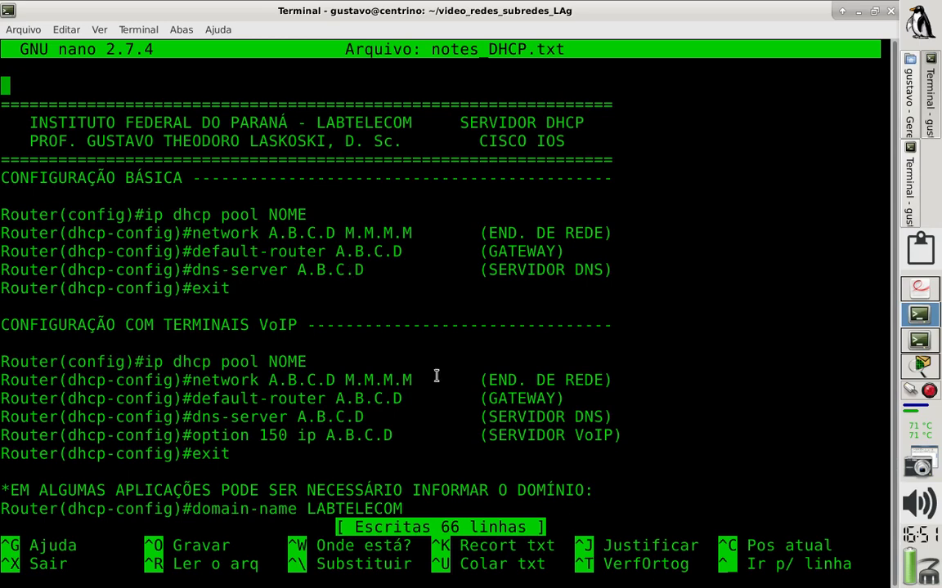
pyautogui.click(917, 368)
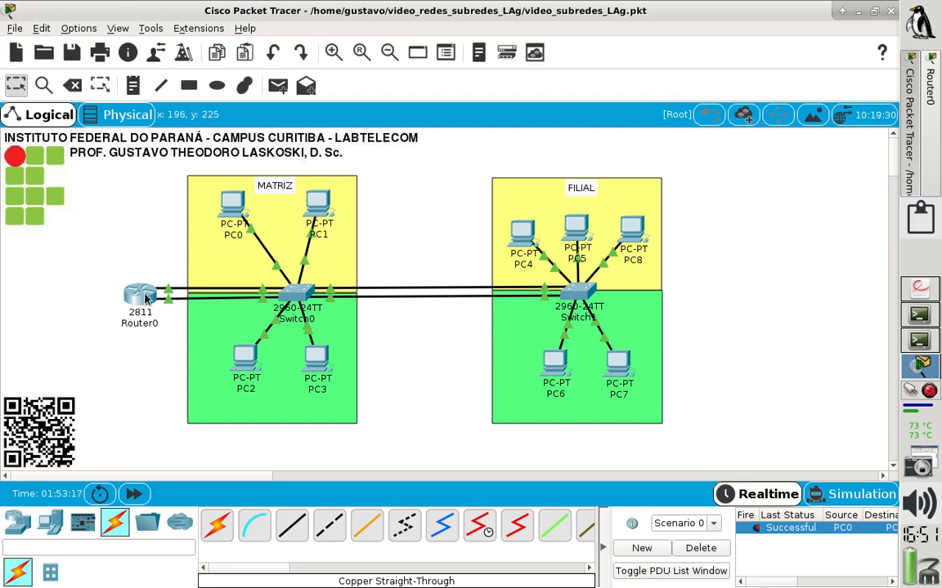
pyautogui.moveTo(146, 300)
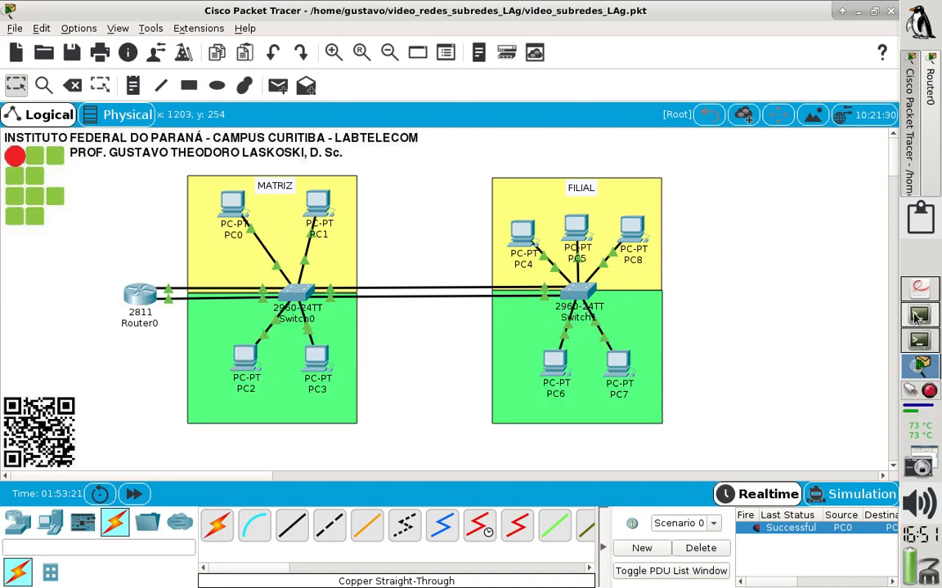
pyautogui.click(917, 317)
pyautogui.click(919, 340)
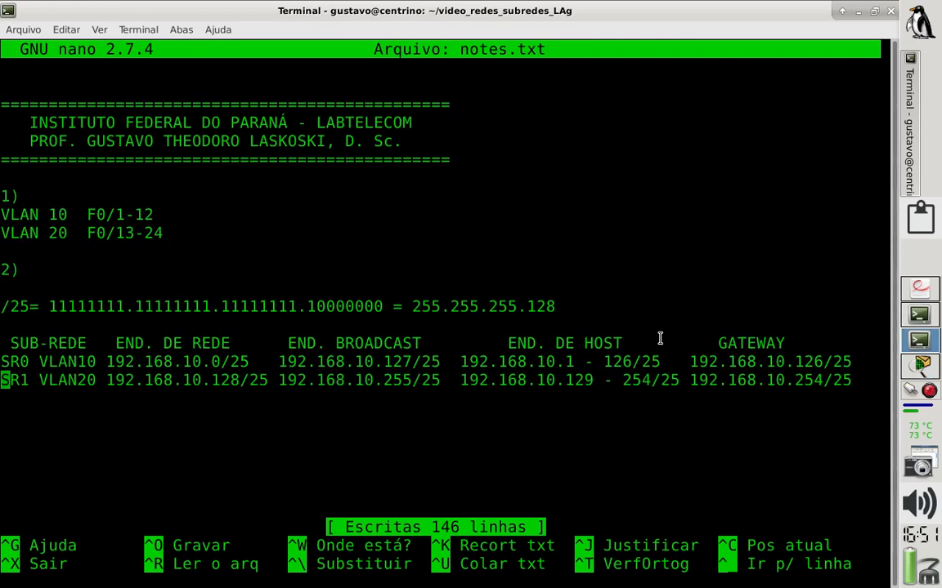
pyautogui.moveTo(461, 362); pyautogui.dragTo(625, 359)
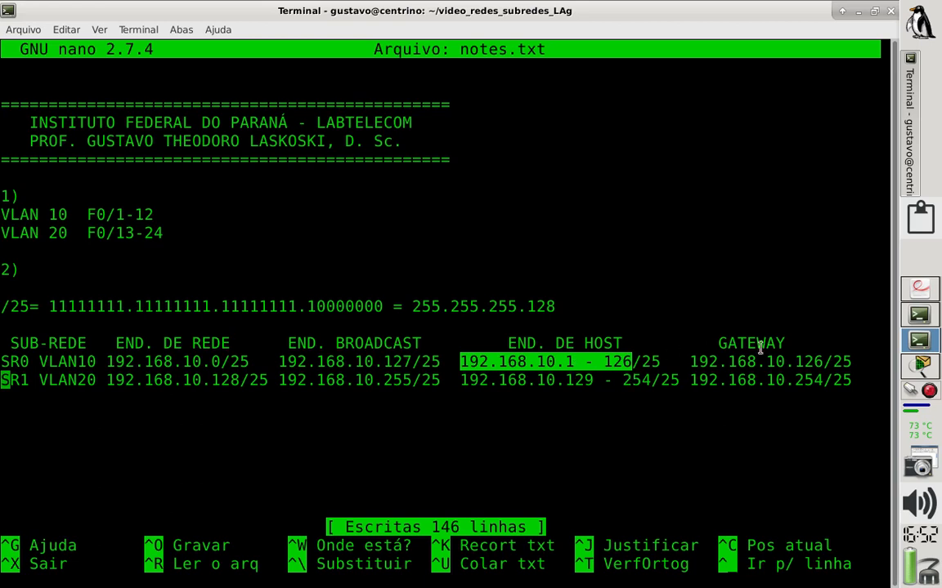
pyautogui.click(918, 368)
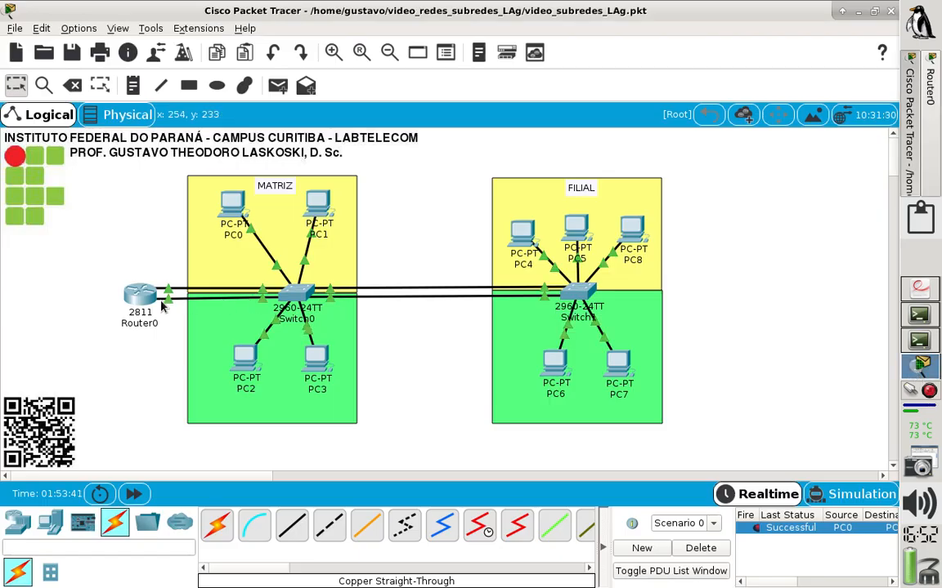
# Open Router0's command line, quit the paused configuration listing and display the DHCP leases with sh ip dhcp binding
pyautogui.click(126, 282)
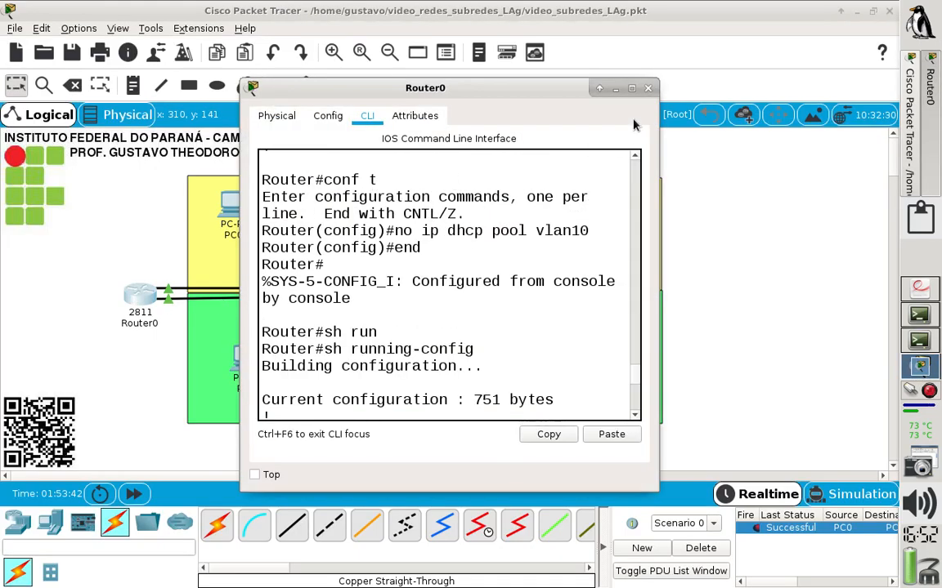
pyautogui.doubleClick(571, 86)
pyautogui.click(540, 254)
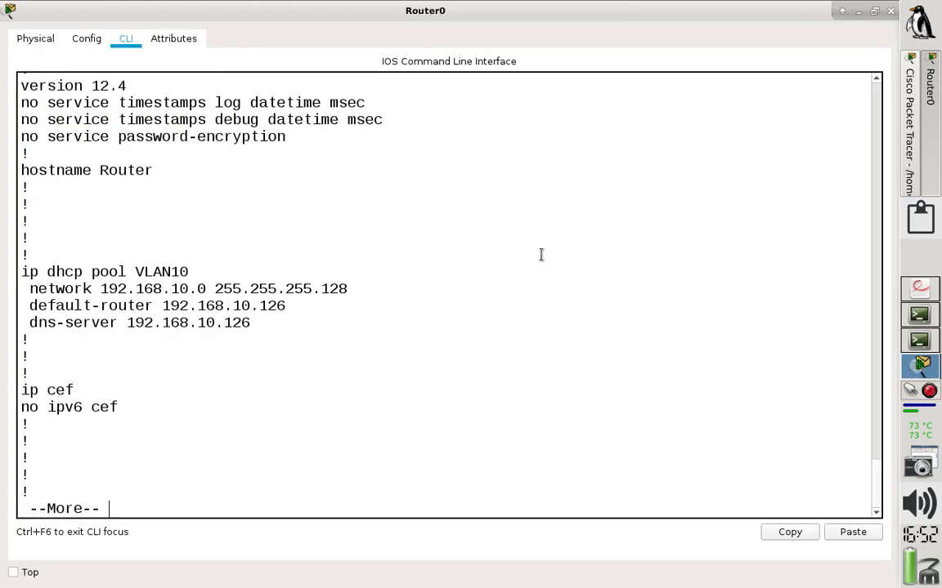
pyautogui.write('q')
pyautogui.write('sh')
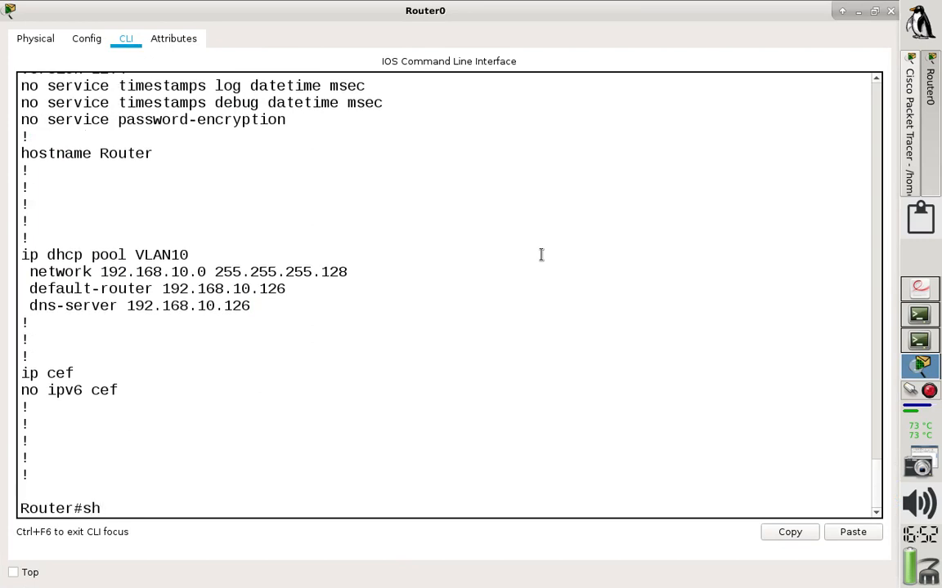
pyautogui.write(' ip dhcp bi')
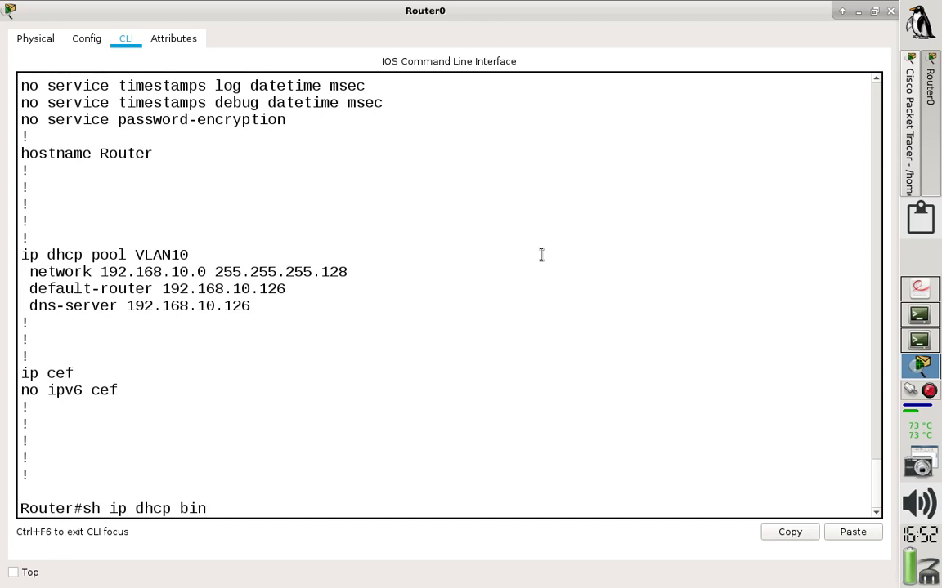
pyautogui.write('n')
pyautogui.press('Tab')
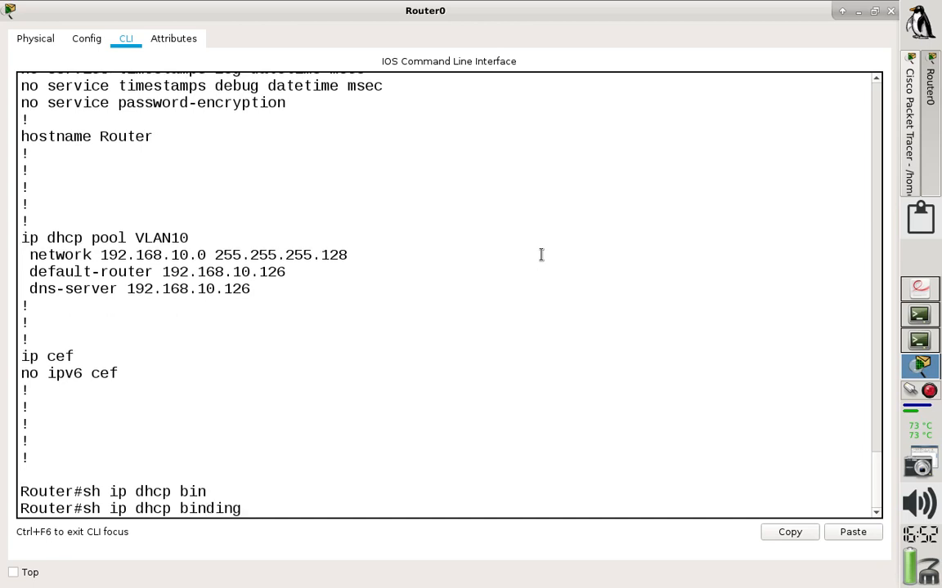
pyautogui.press('Return')
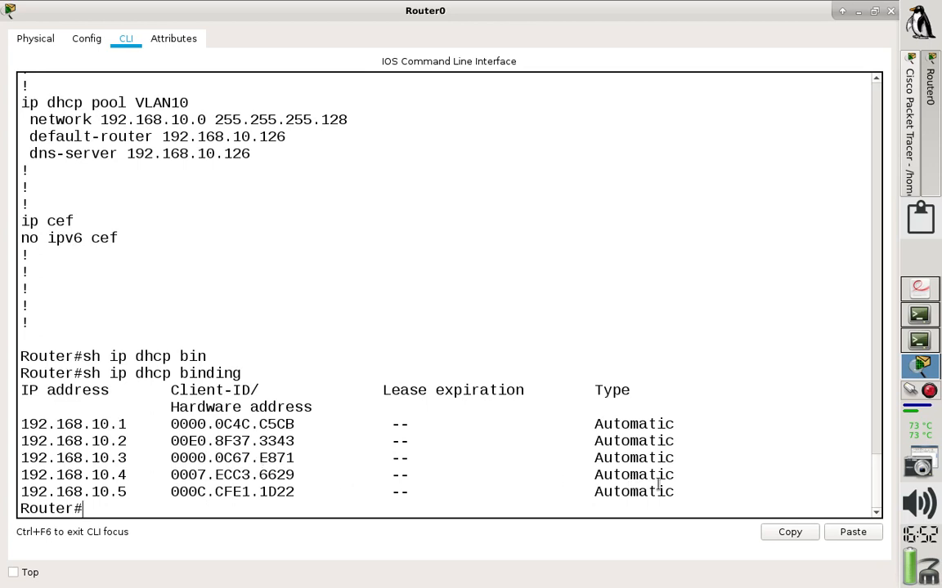
# Examine the lease rows in the DHCP binding table and return to the network topology
pyautogui.moveTo(687, 490); pyautogui.dragTo(313, 403)
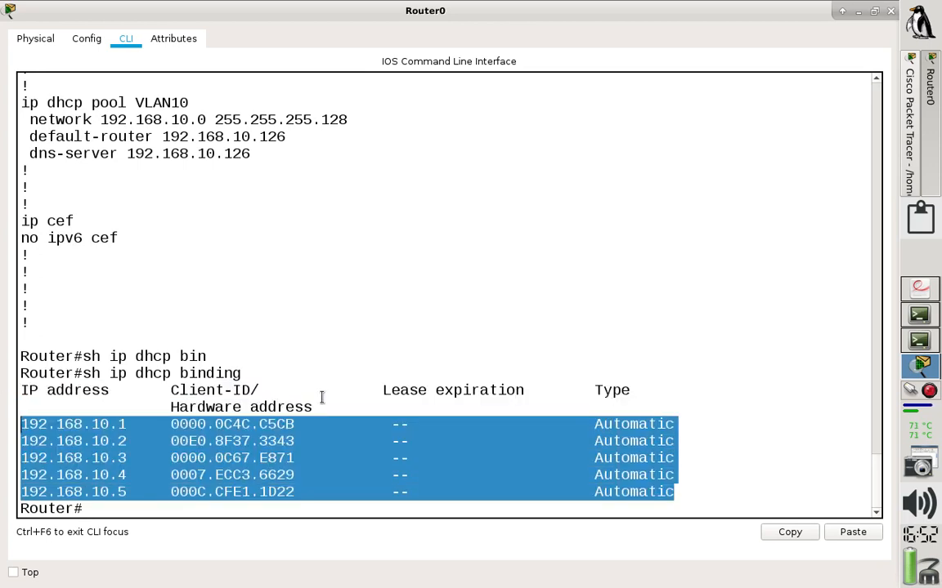
pyautogui.click(559, 390)
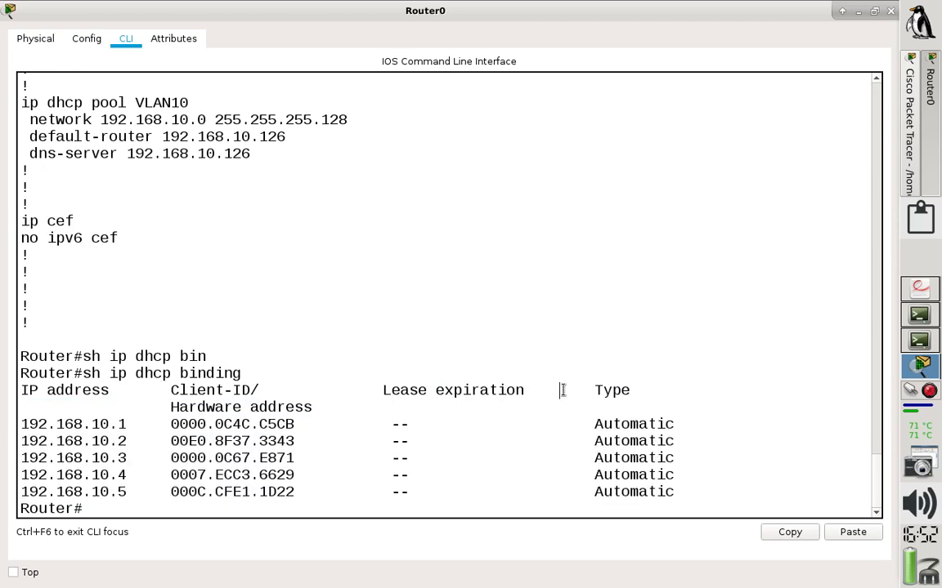
pyautogui.click(913, 163)
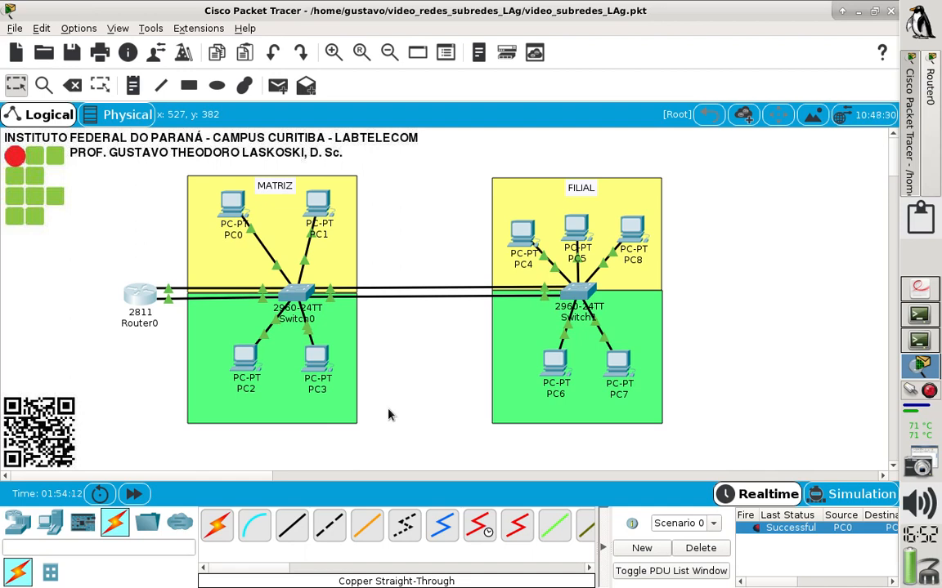
# Switch PC2's IPv4 configuration from static to DHCP and close its window
pyautogui.click(251, 362)
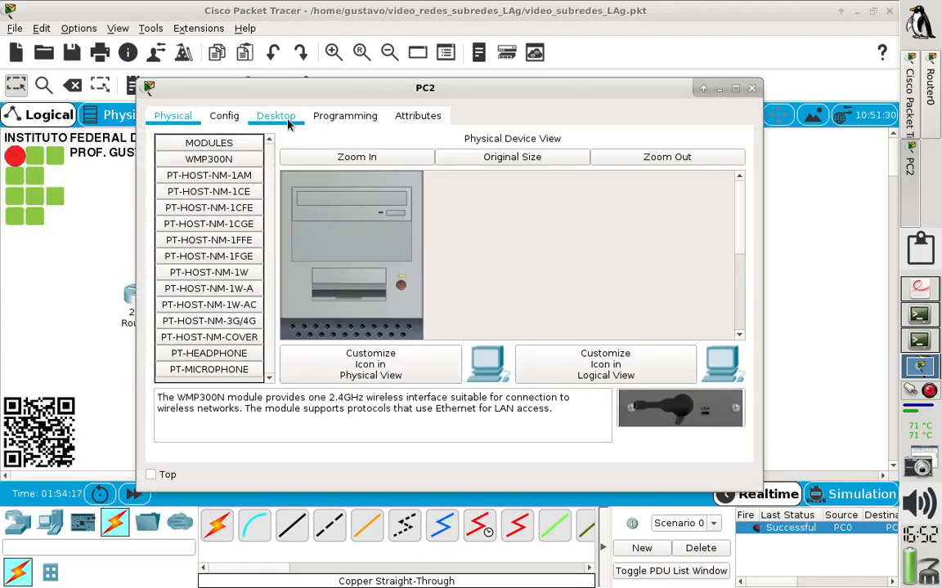
pyautogui.click(276, 115)
pyautogui.click(217, 159)
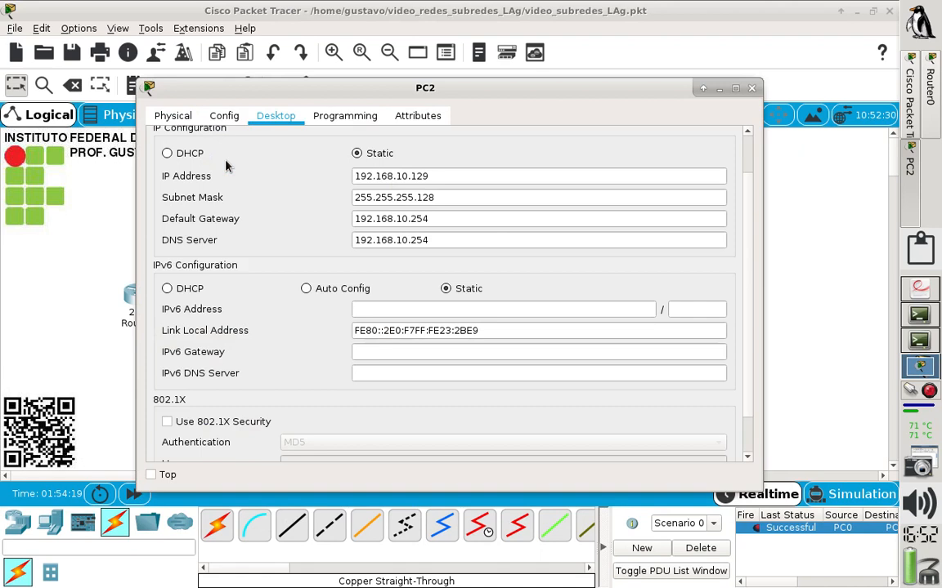
pyautogui.click(168, 154)
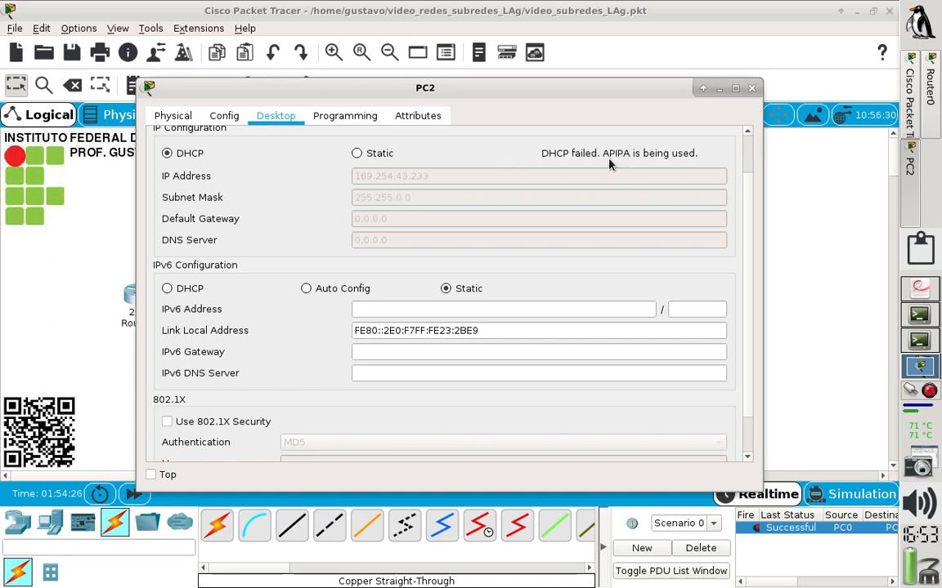
pyautogui.click(751, 87)
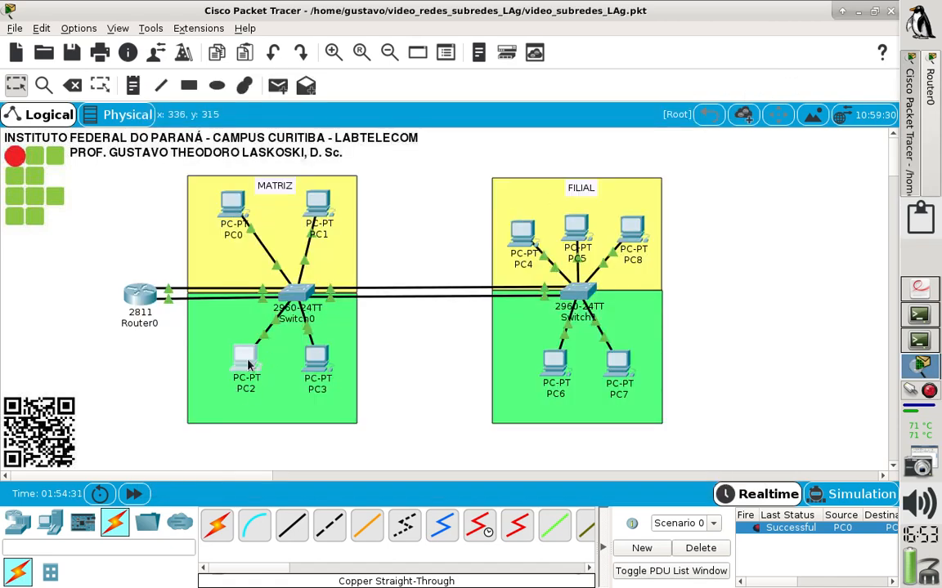
# Review the VLAN20 subnet plan in notes.txt and the basic DHCP pool commands in notes_DHCP.txt, and return to Packet Tracer
pyautogui.moveTo(249, 365)
pyautogui.moveTo(254, 353)
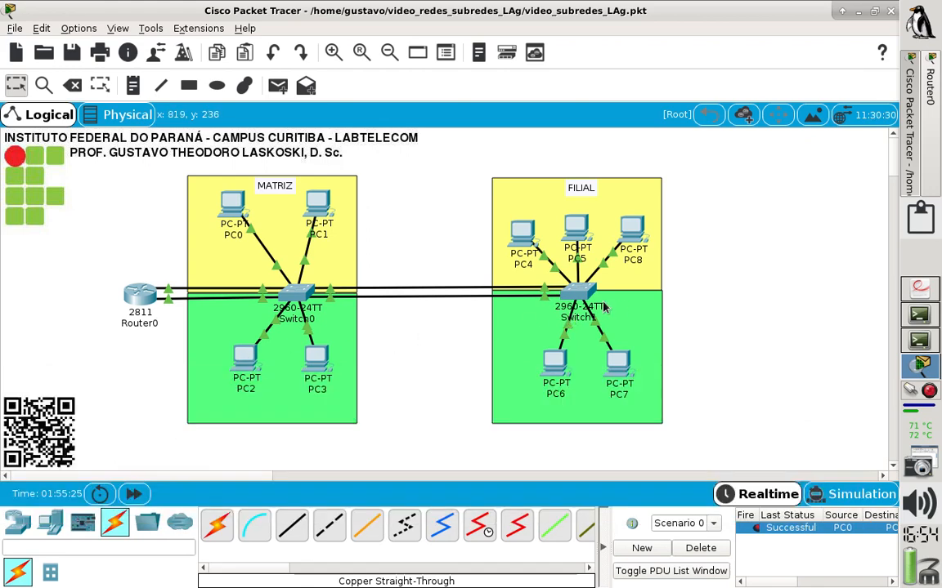
pyautogui.click(905, 347)
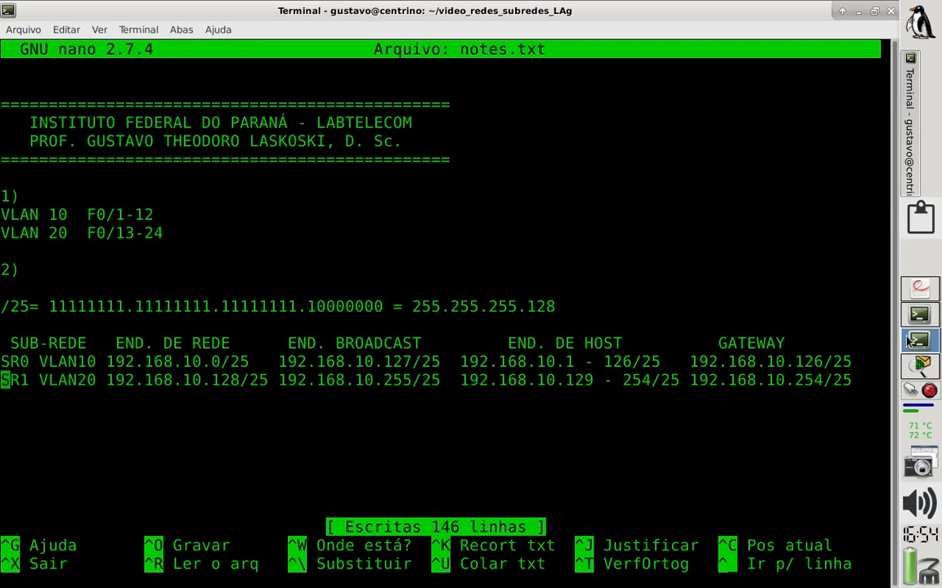
pyautogui.click(909, 317)
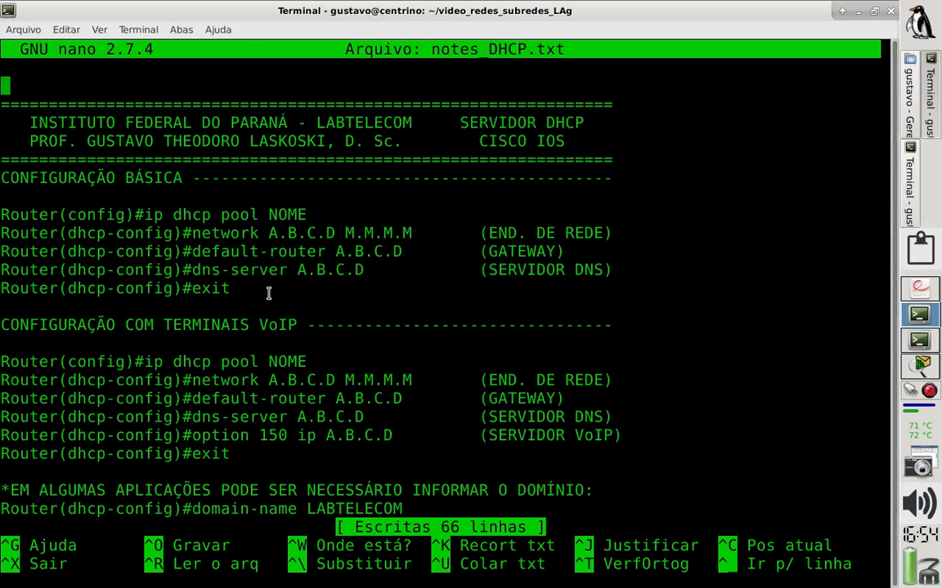
pyautogui.moveTo(242, 290); pyautogui.dragTo(3, 215)
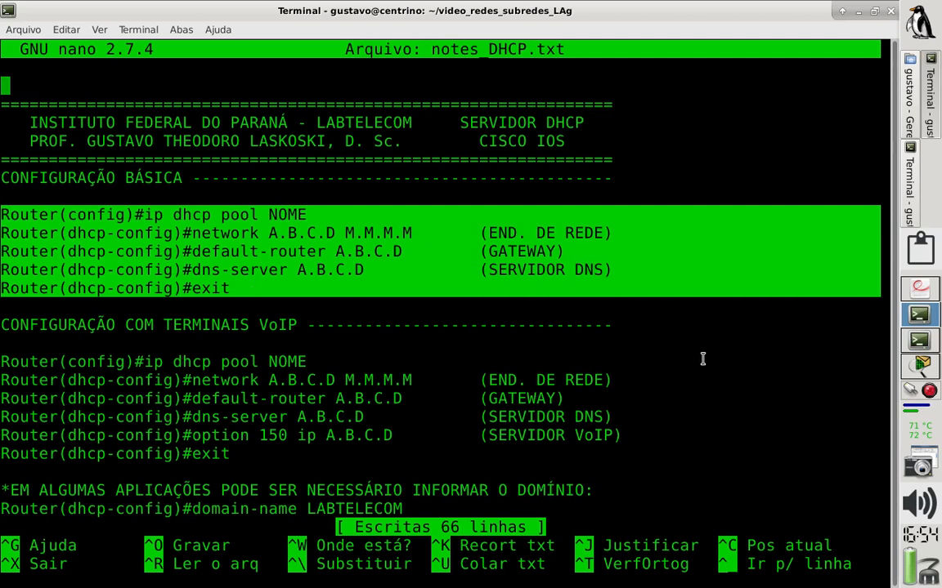
pyautogui.click(921, 363)
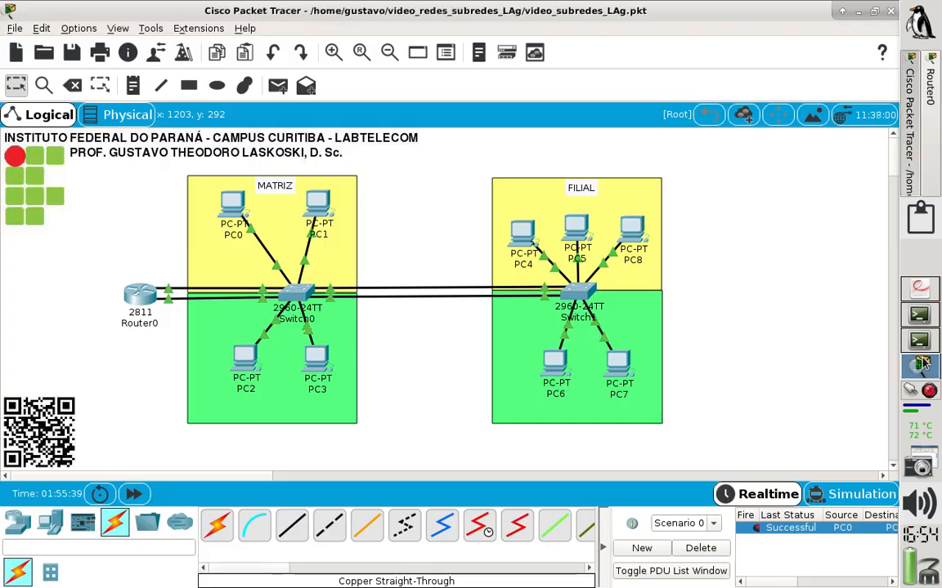
# Enter global configuration mode in Router0's command line and create the DHCP pool VLAN20
pyautogui.click(144, 301)
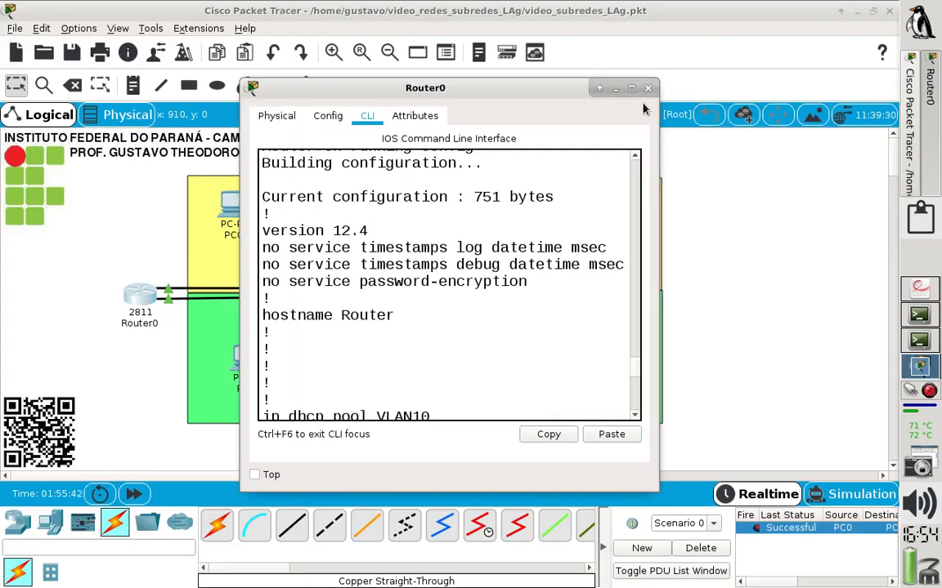
pyautogui.click(631, 88)
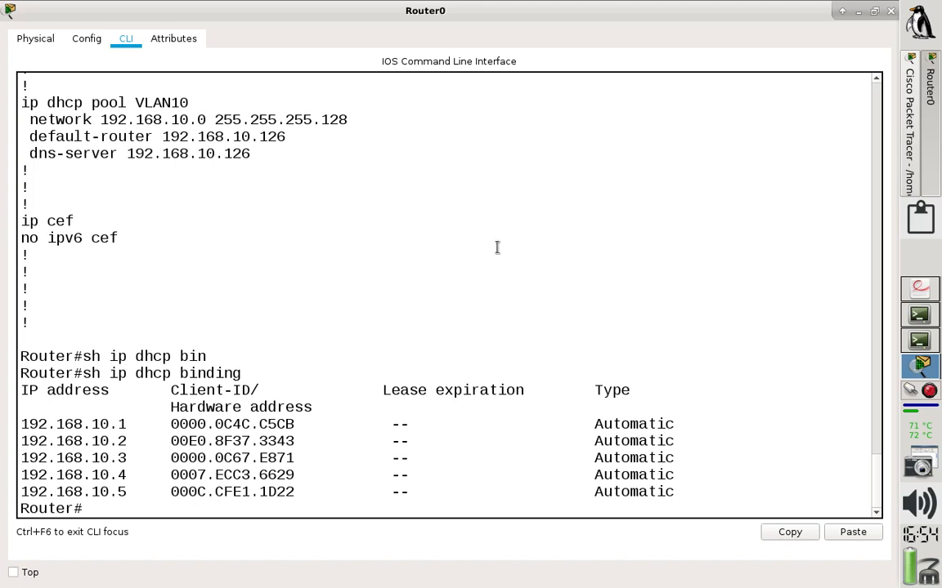
pyautogui.press('Return')
pyautogui.write('en')
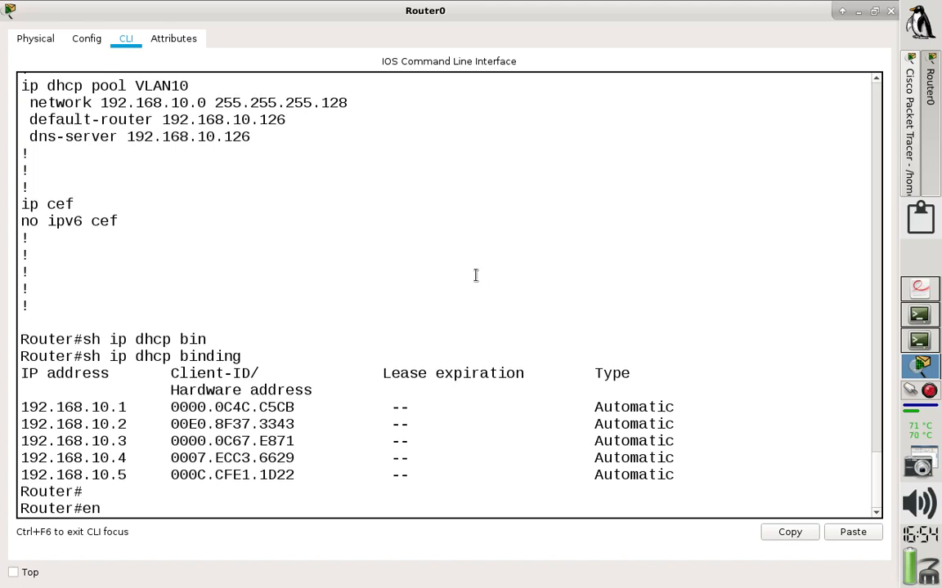
pyautogui.press('Return')
pyautogui.write('conf t')
pyautogui.press('Return')
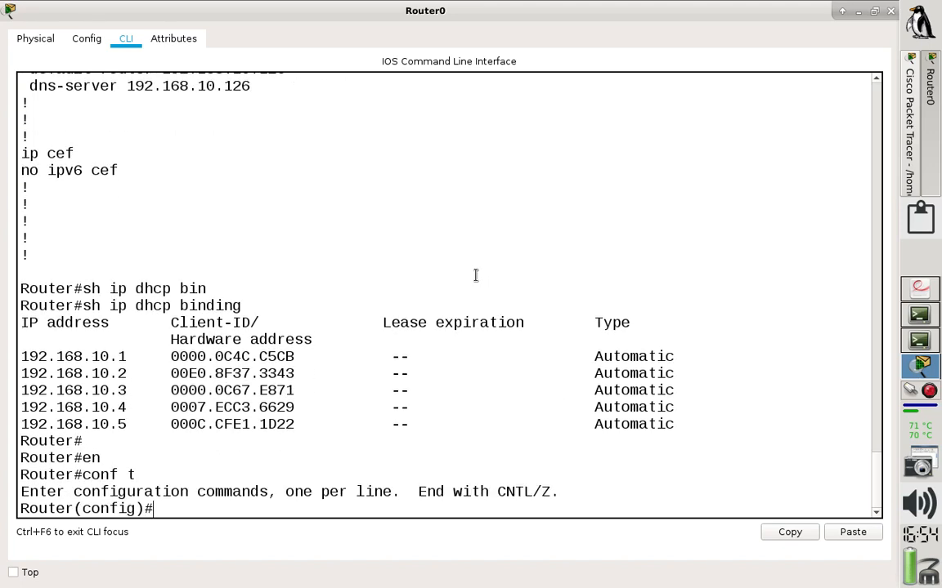
pyautogui.write('ip dhcp poo')
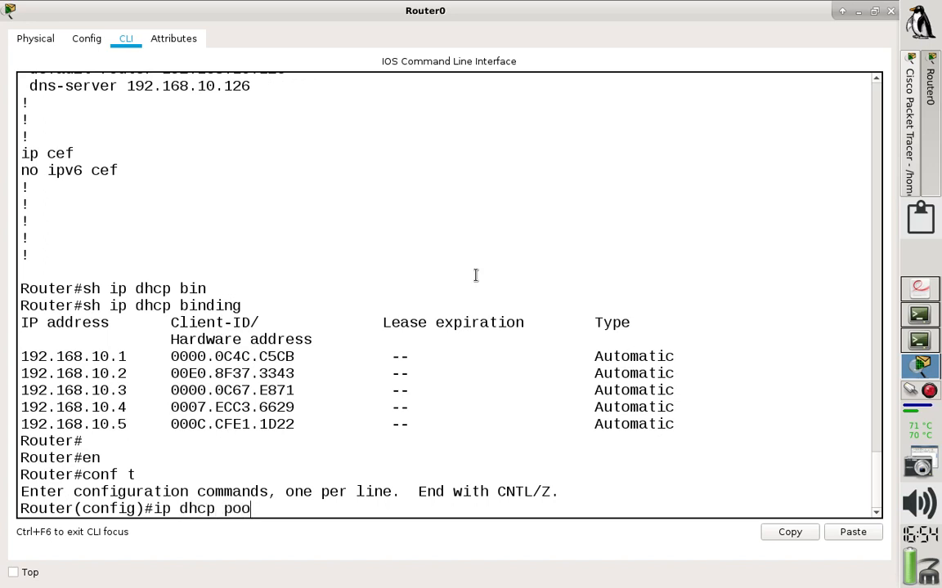
pyautogui.write('l VLAN20')
pyautogui.press('Return')
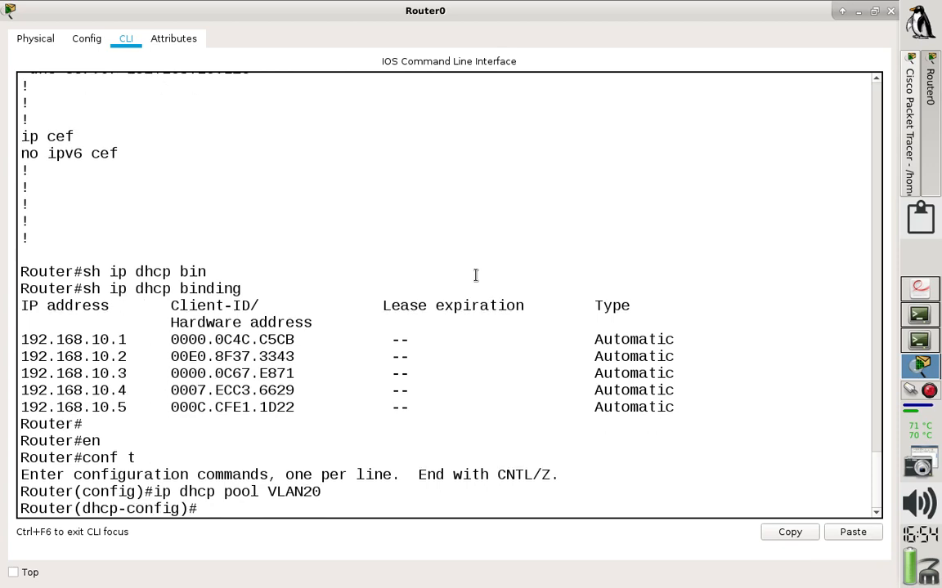
# Write the VLAN20 pool's network statement as 192.168.10.128 255.255.255.128, taking the subnet address from notes.txt
pyautogui.write('network')
pyautogui.click(914, 347)
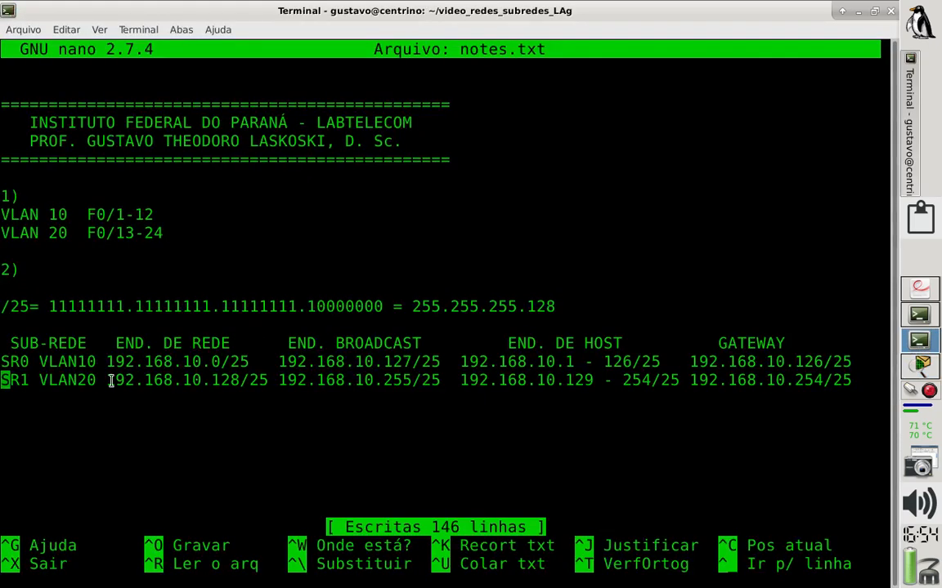
pyautogui.moveTo(104, 381); pyautogui.dragTo(261, 385)
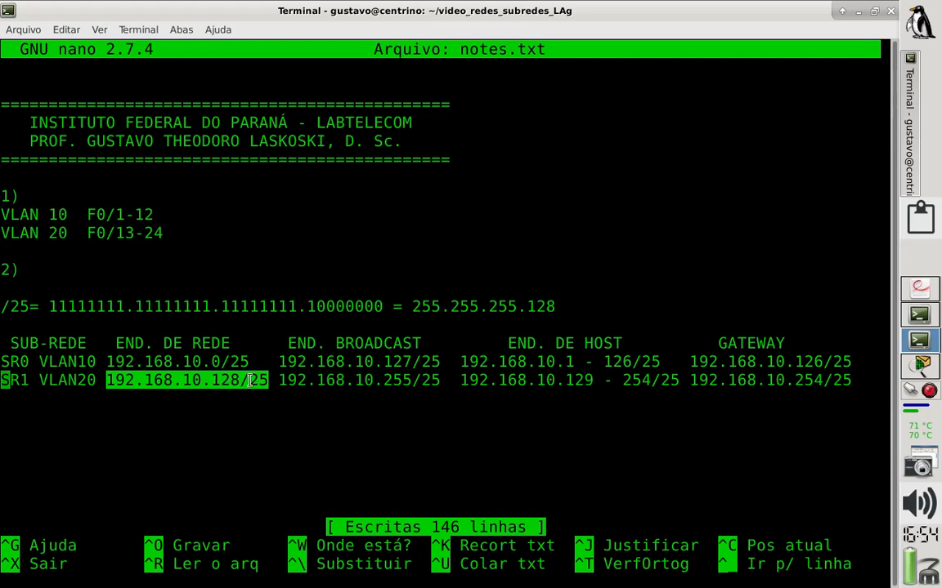
pyautogui.click(926, 372)
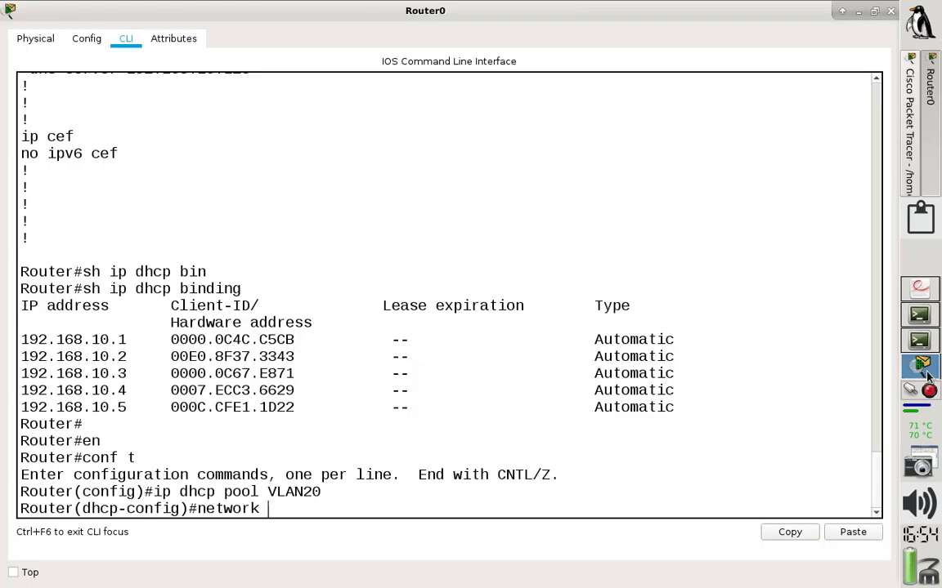
pyautogui.write('192.168.10.1')
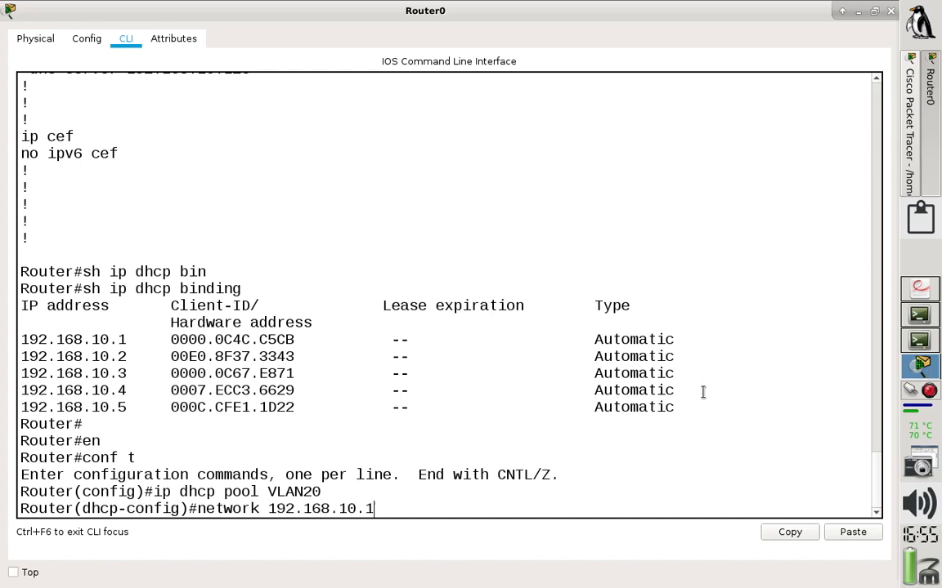
pyautogui.write('28 255.')
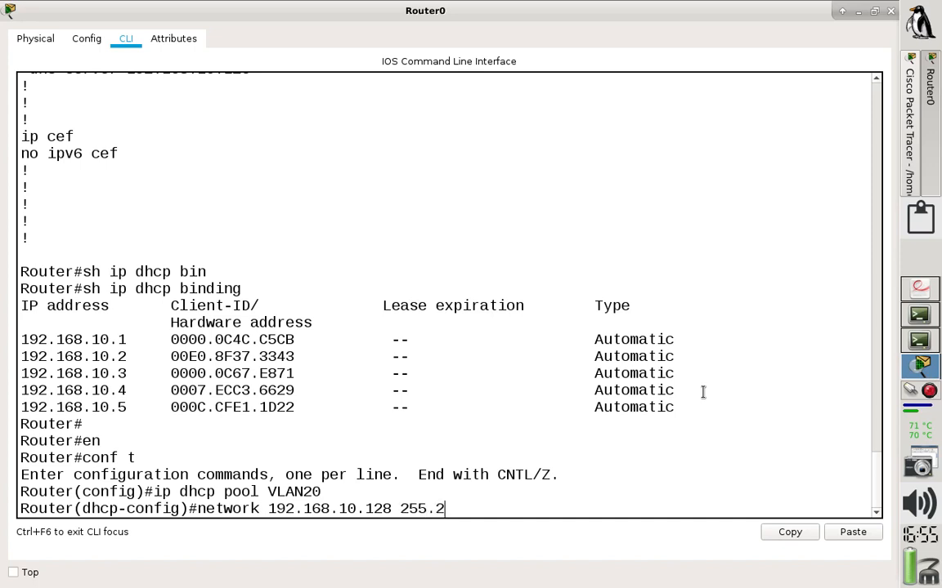
pyautogui.write('255.255.12')
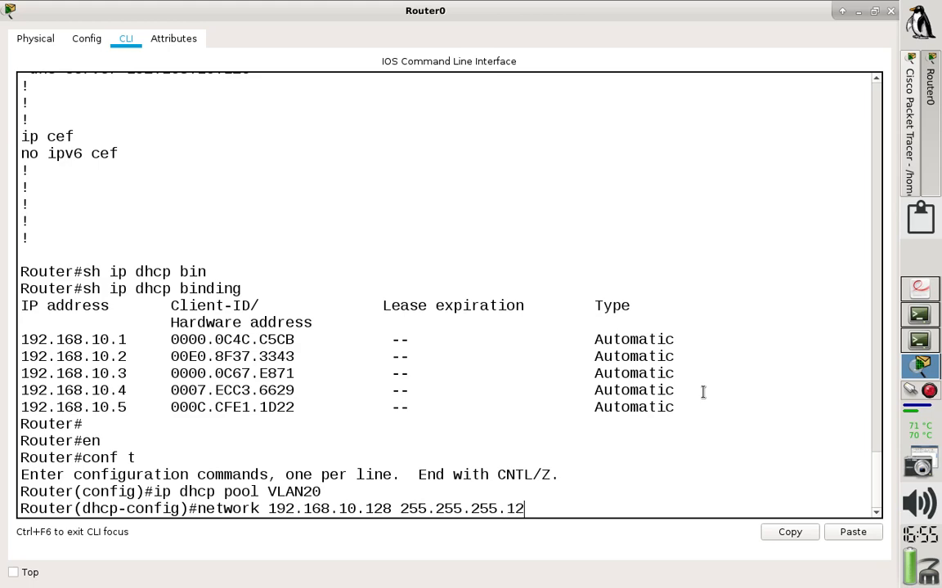
pyautogui.write('9')
# Compare the /25 mask's binary form with the VLAN20 network address in notes.txt
pyautogui.click(919, 341)
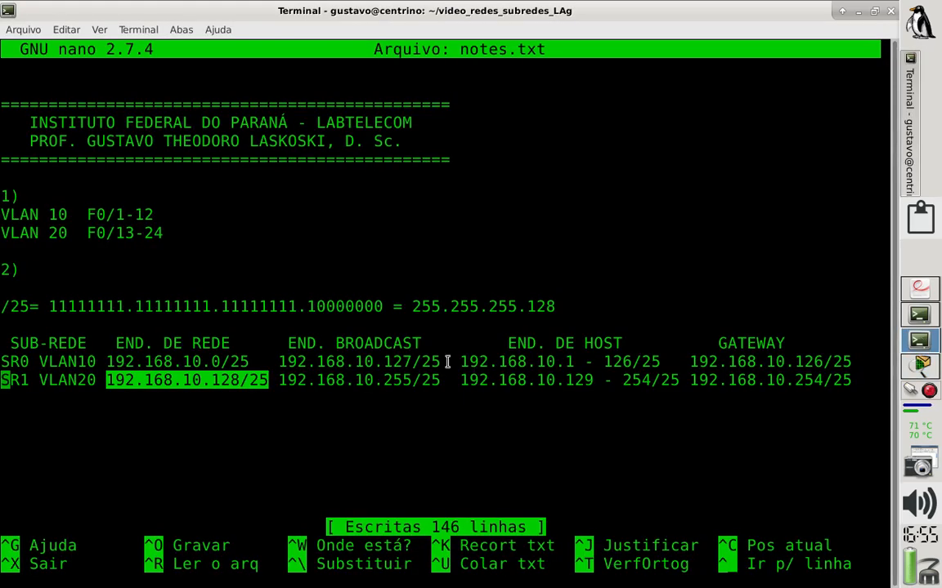
pyautogui.click(277, 307)
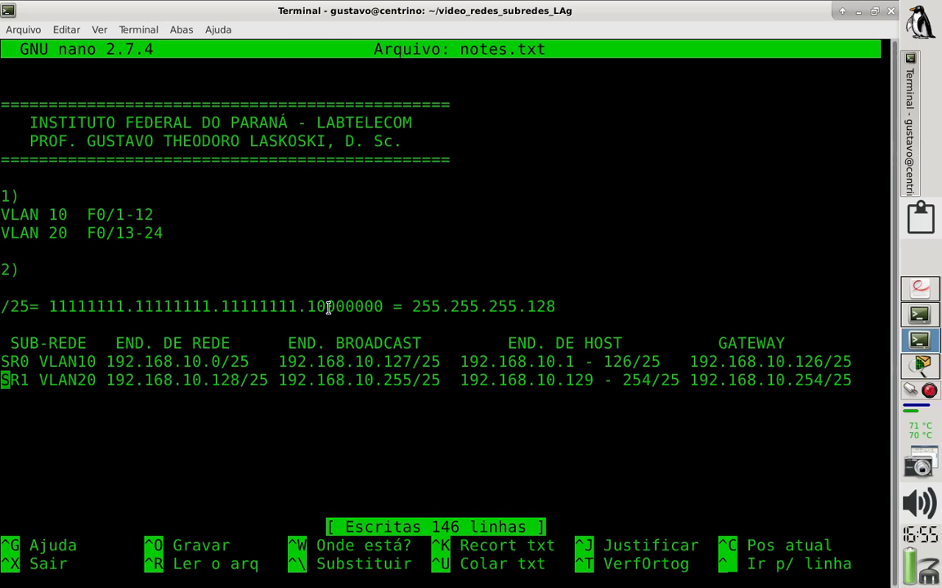
pyautogui.moveTo(307, 304); pyautogui.dragTo(379, 302)
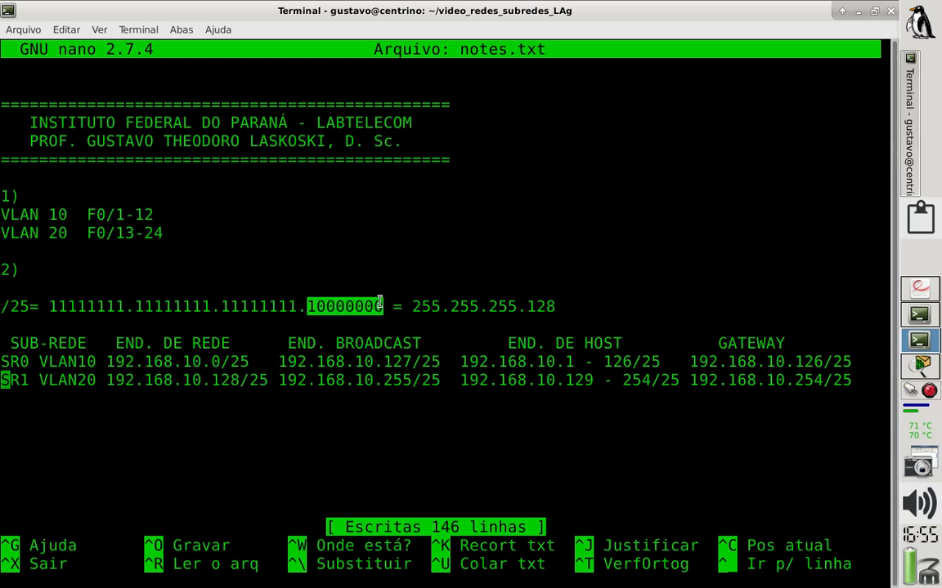
pyautogui.tripleClick(572, 305)
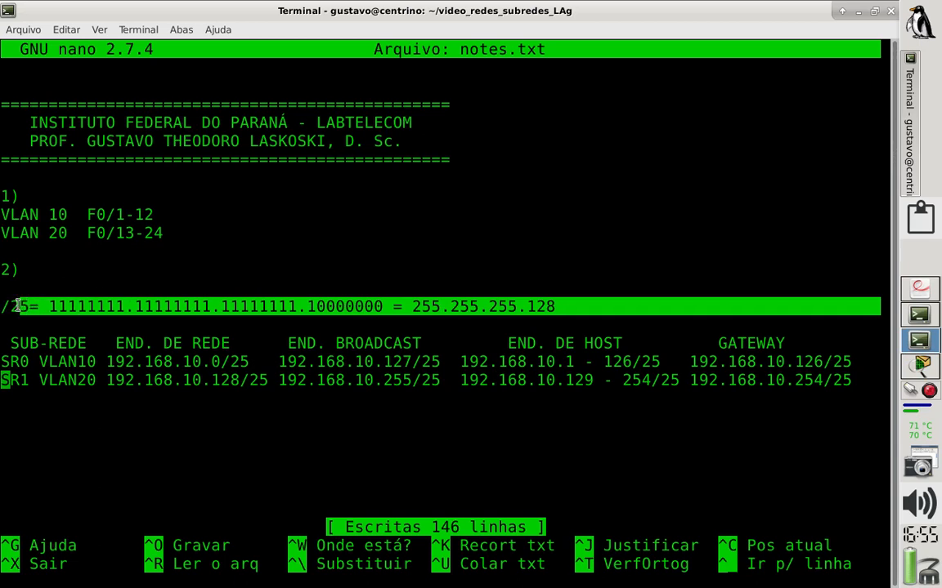
pyautogui.moveTo(17, 304); pyautogui.dragTo(3, 305)
pyautogui.moveTo(113, 381); pyautogui.dragTo(265, 383)
pyautogui.click(238, 400)
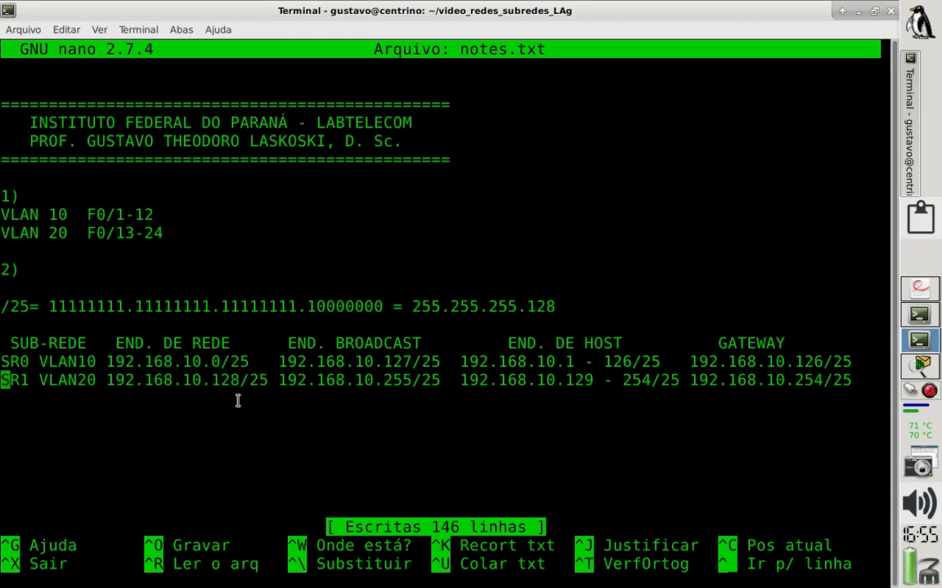
# Examine the SR1 (VLAN 20) section of notes.txt, comparing the network address with its binary subnet and host bits
pyautogui.press('Down')
pyautogui.press('Down')
pyautogui.press('Down')
pyautogui.press('Up')
pyautogui.press('Up')
pyautogui.press('Up')
pyautogui.press('Up')
pyautogui.press('Up')
pyautogui.press('Up')
pyautogui.press('Up')
pyautogui.press('Up')
pyautogui.press('Up')
pyautogui.press('Up')
pyautogui.press('Up')
pyautogui.press('Up')
pyautogui.press('pageup')
pyautogui.press('pageup')
pyautogui.press('Down')
pyautogui.press('Down')
pyautogui.press('Down')
pyautogui.press('Down')
pyautogui.press('Down')
pyautogui.press('Down')
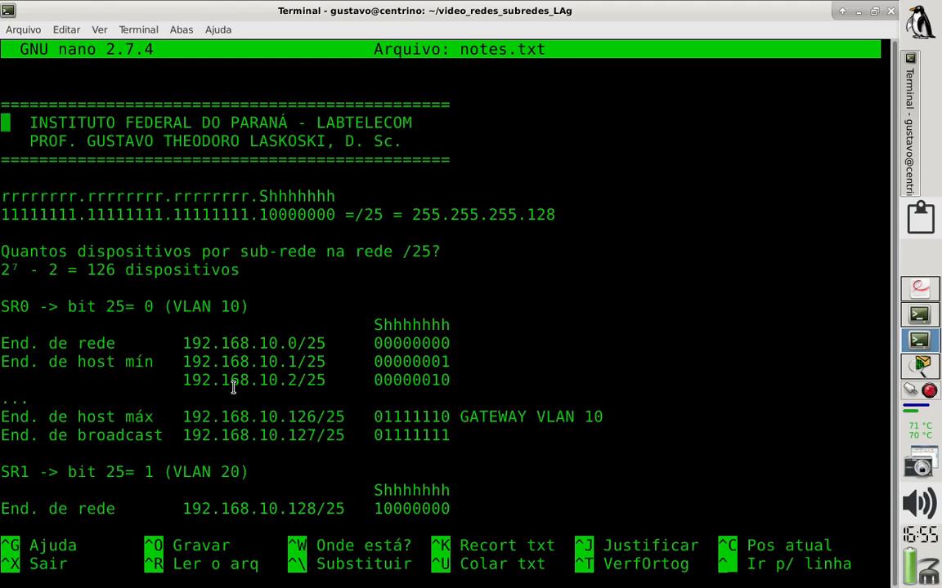
pyautogui.press('Down')
pyautogui.press('Down')
pyautogui.press('Down')
pyautogui.press('Down')
pyautogui.press('Down')
pyautogui.press('Down')
pyautogui.press('Down')
pyautogui.press('Down')
pyautogui.press('Down')
pyautogui.press('Down')
pyautogui.press('Down')
pyautogui.press('Down')
pyautogui.press('Down')
pyautogui.press('Down')
pyautogui.press('Down')
pyautogui.press('Down')
pyautogui.press('Down')
pyautogui.press('Down')
pyautogui.press('Down')
pyautogui.press('Down')
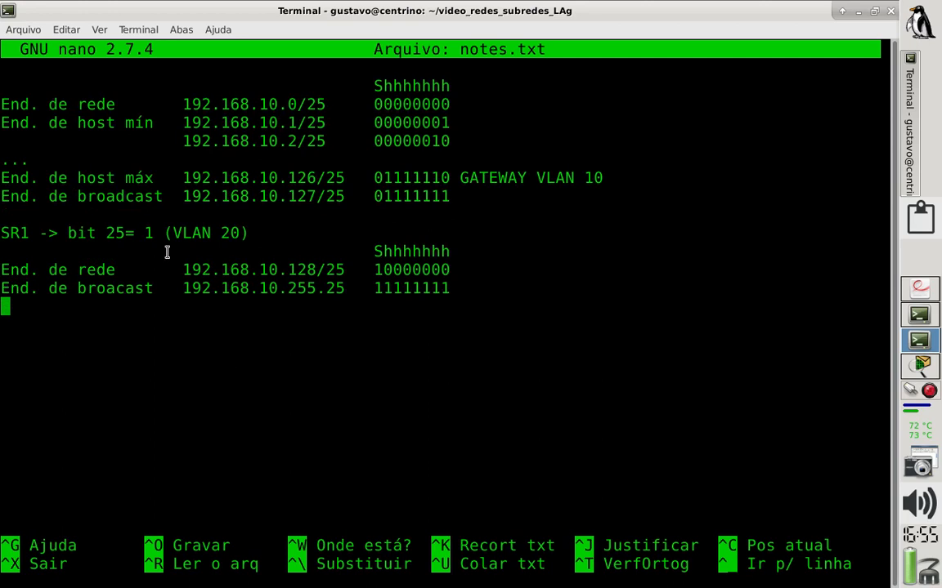
pyautogui.moveTo(152, 233); pyautogui.dragTo(138, 233)
pyautogui.moveTo(305, 276); pyautogui.dragTo(289, 272)
pyautogui.click(375, 286)
pyautogui.moveTo(120, 271); pyautogui.dragTo(12, 270)
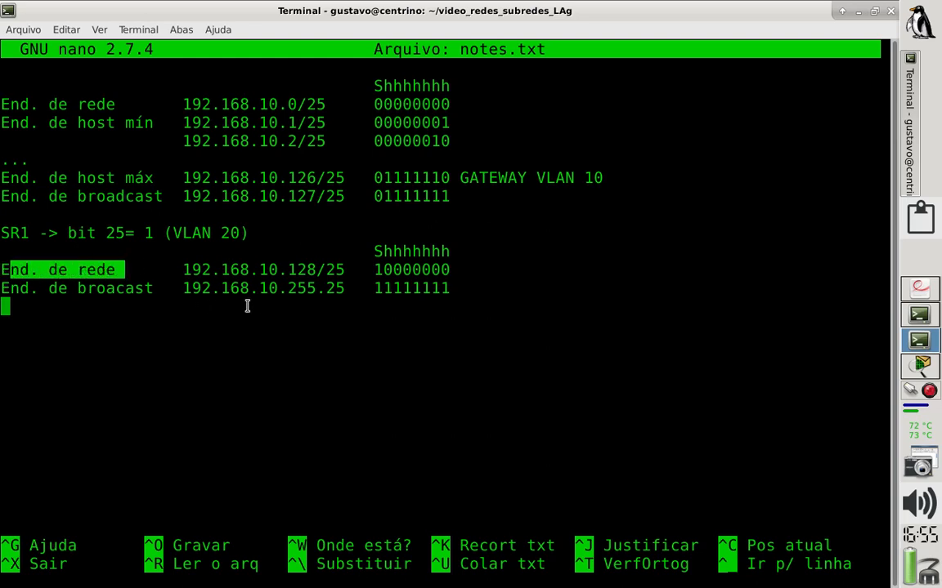
pyautogui.click(389, 270)
pyautogui.moveTo(390, 270); pyautogui.dragTo(447, 269)
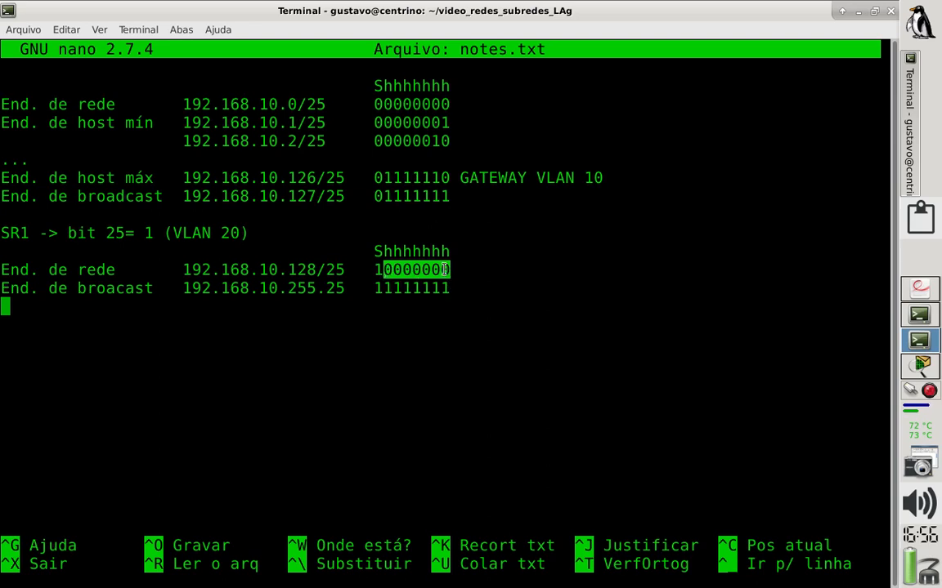
pyautogui.moveTo(374, 270); pyautogui.dragTo(380, 271)
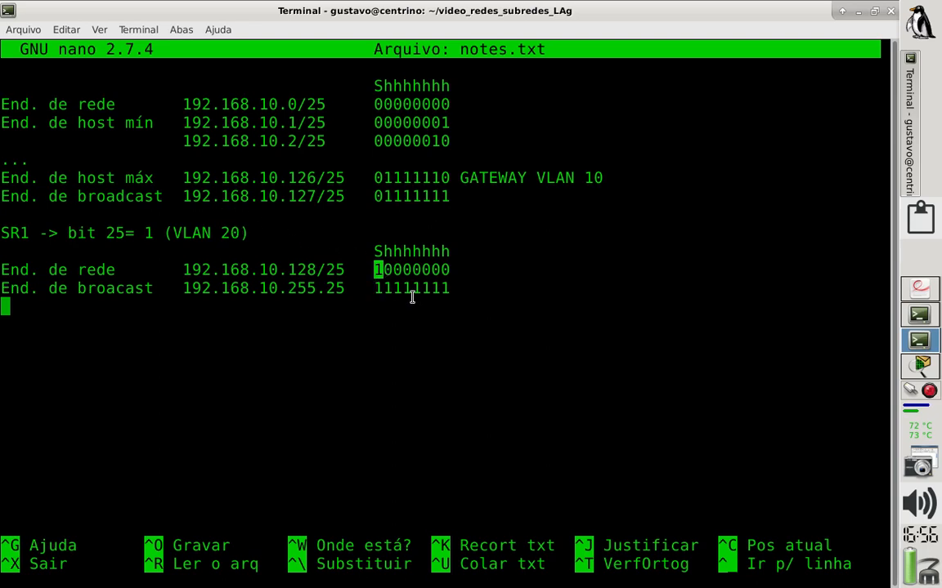
pyautogui.click(369, 263)
pyautogui.moveTo(375, 268); pyautogui.dragTo(447, 270)
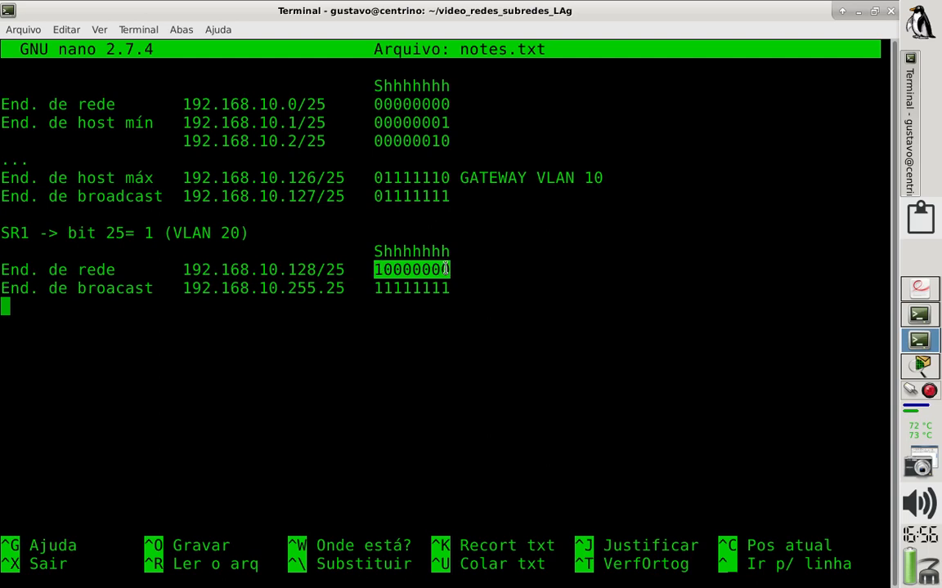
pyautogui.click(166, 270)
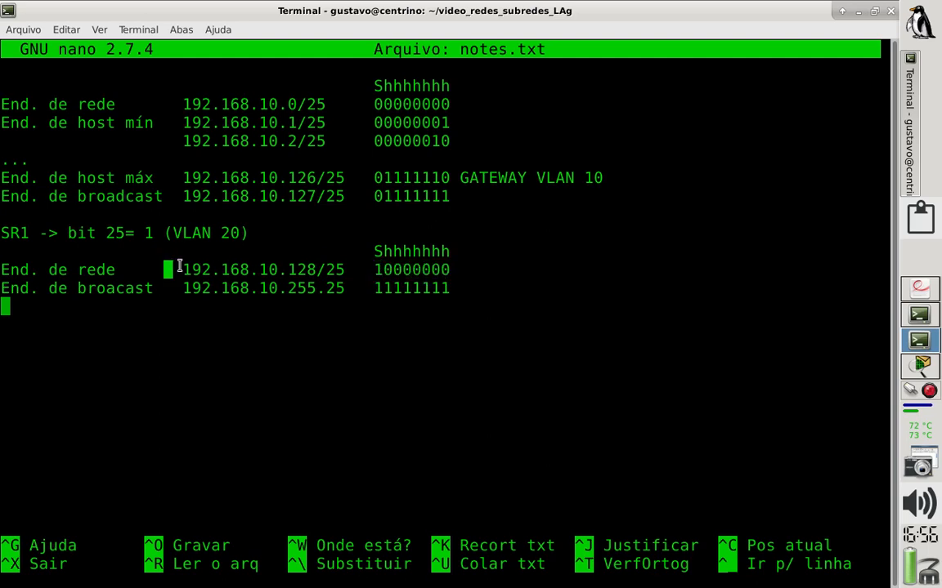
pyautogui.moveTo(184, 268); pyautogui.dragTo(354, 272)
pyautogui.click(380, 327)
# Recheck VLAN20's network address in the subnet summary table of notes.txt and return to Router0's command line
pyautogui.press('Return')
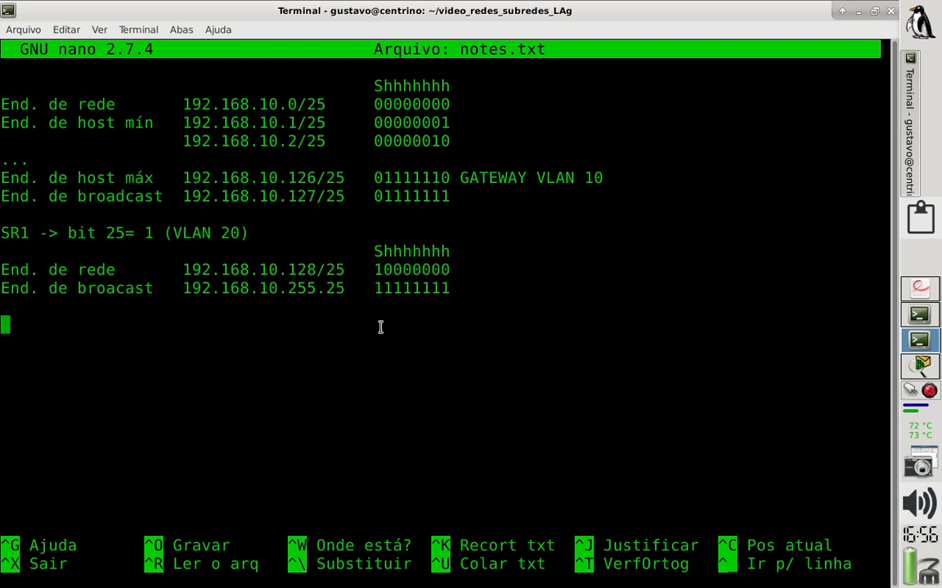
pyautogui.press('Down')
pyautogui.press('Down')
pyautogui.press('pagedown')
pyautogui.press('pagedown')
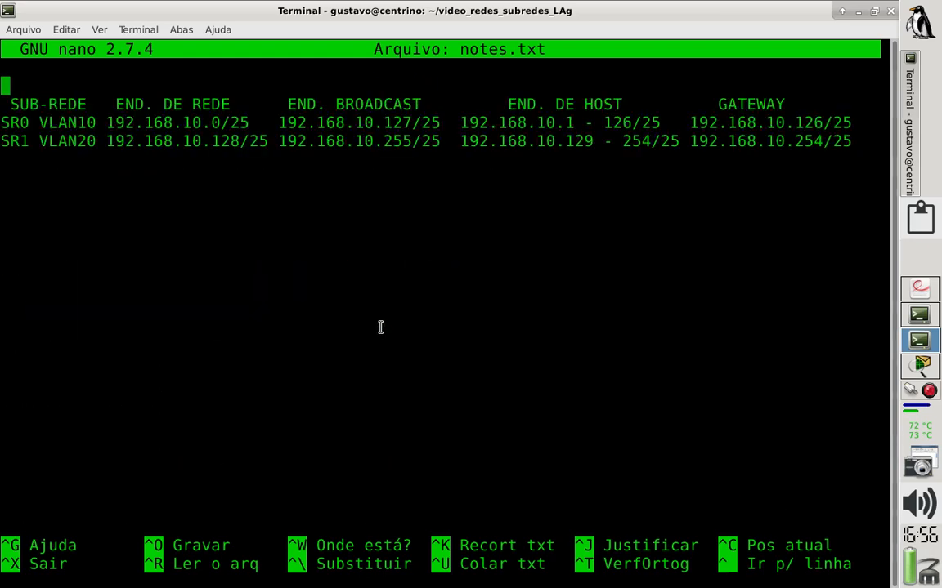
pyautogui.press('Up')
pyautogui.press('Up')
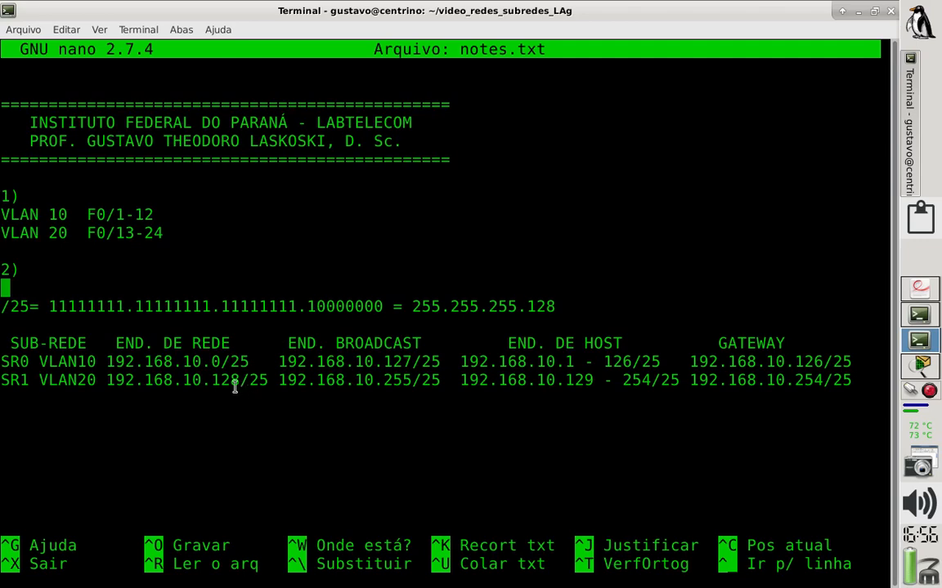
pyautogui.moveTo(112, 378); pyautogui.dragTo(269, 380)
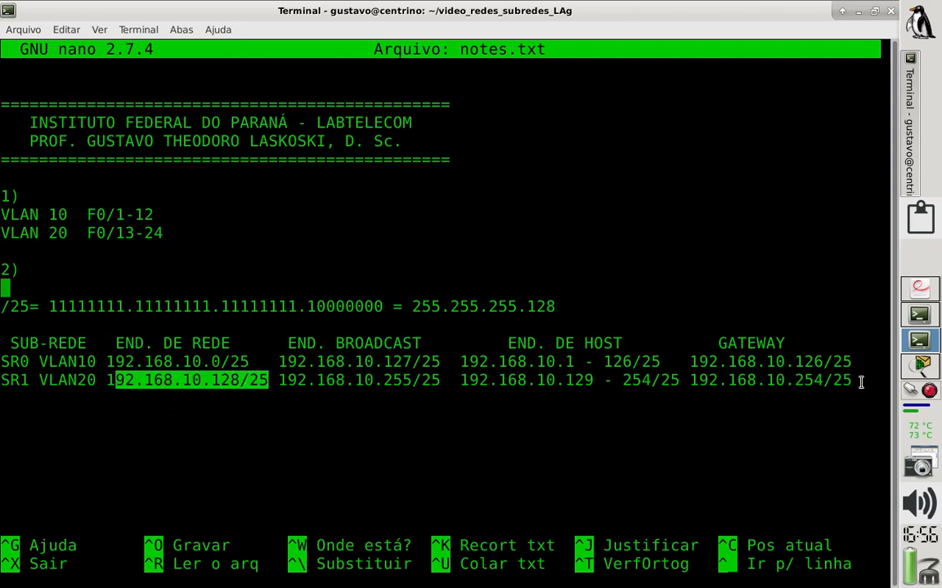
pyautogui.click(921, 365)
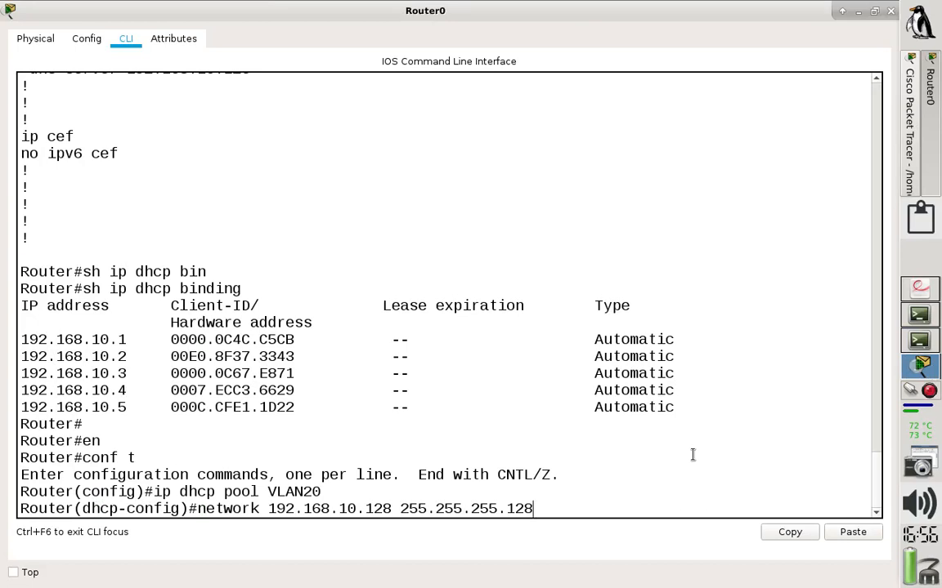
# Submit the network statement and set the VLAN20 pool's default router to 192.168.10.254, the gateway listed in notes.txt
pyautogui.press('Return')
pyautogui.write('defaul')
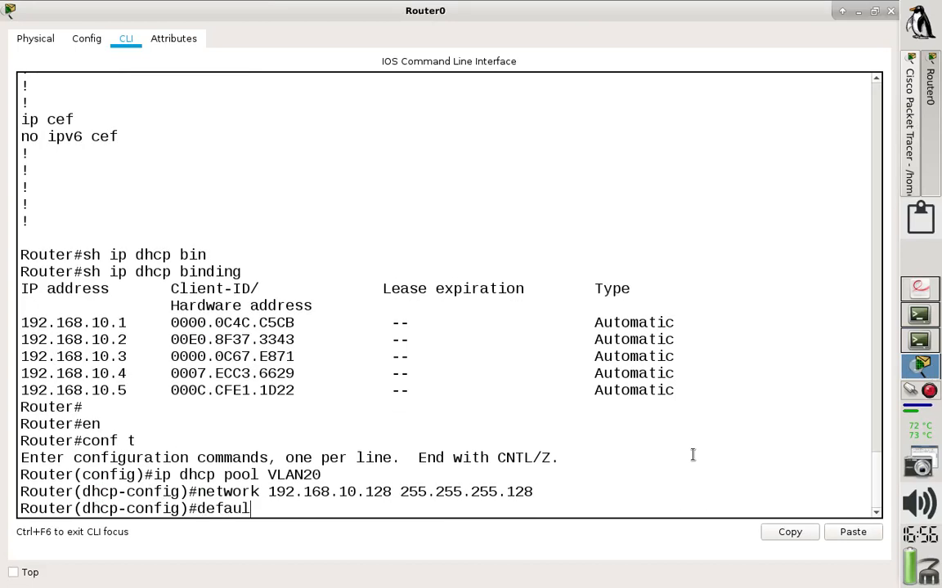
pyautogui.write('t-router')
pyautogui.click(919, 340)
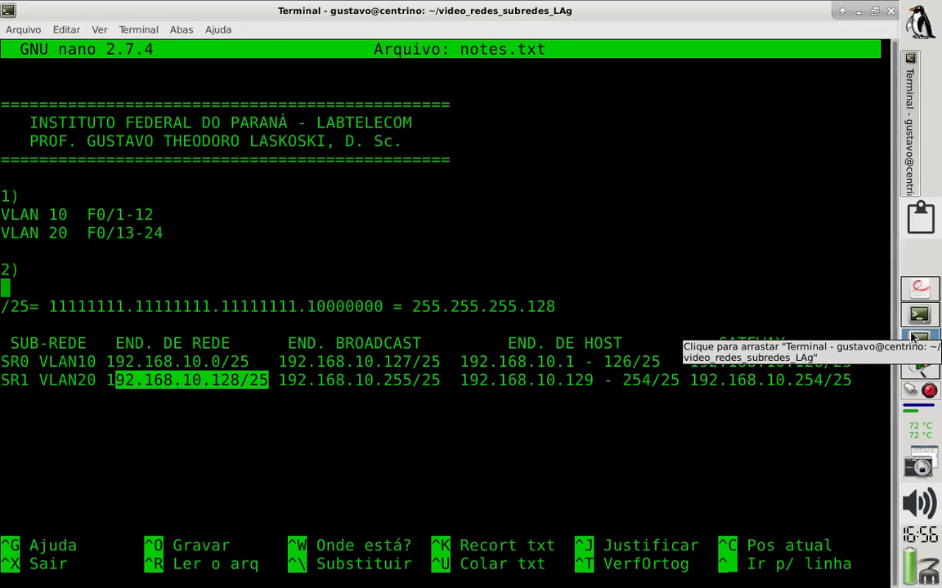
pyautogui.click(585, 376)
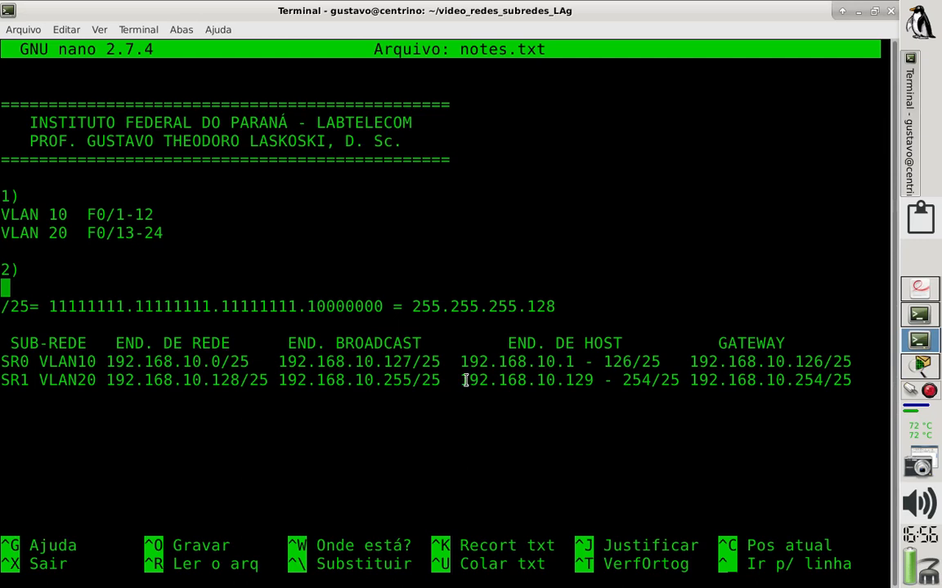
pyautogui.moveTo(458, 380); pyautogui.dragTo(652, 380)
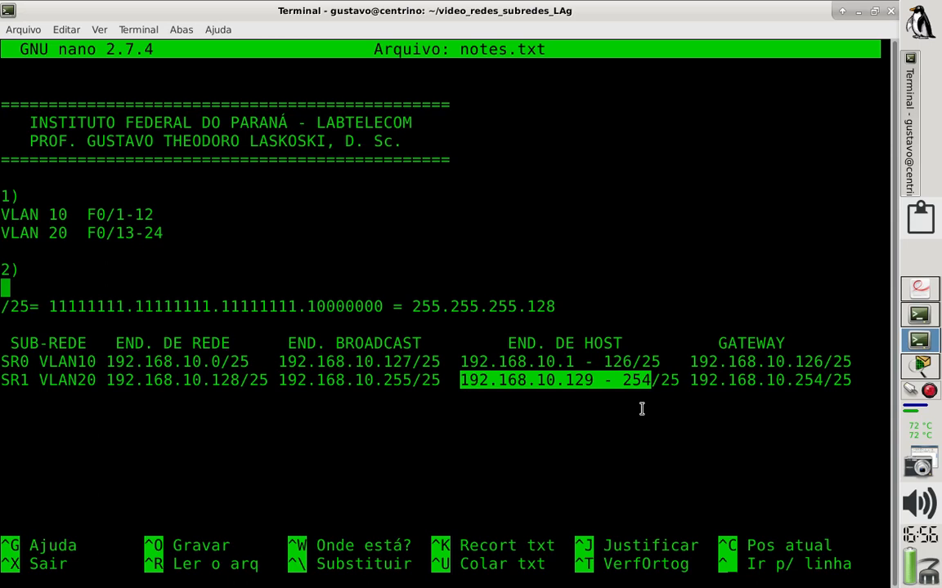
pyautogui.click(687, 382)
pyautogui.moveTo(688, 381); pyautogui.dragTo(853, 381)
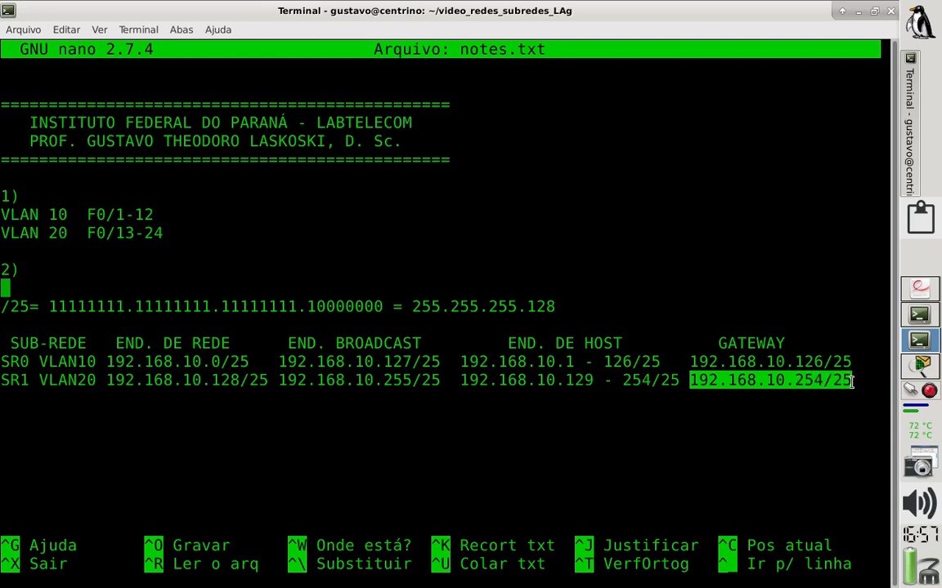
pyautogui.click(919, 365)
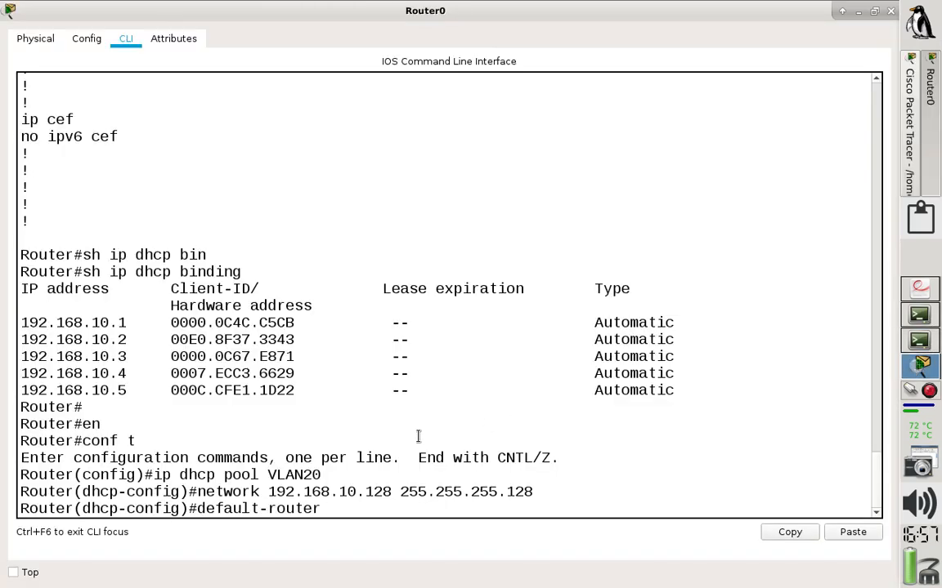
pyautogui.write('192.168.10')
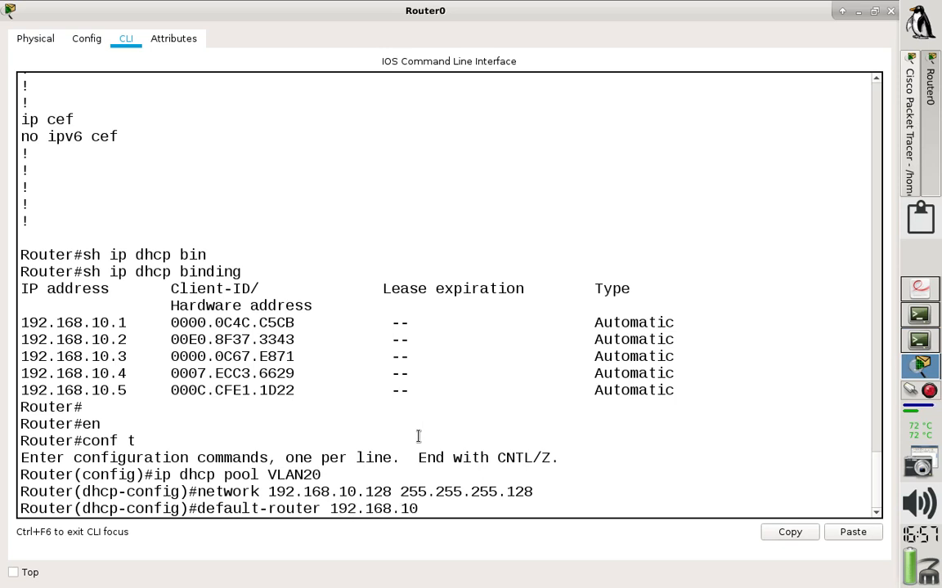
pyautogui.write('.254')
pyautogui.press('Return')
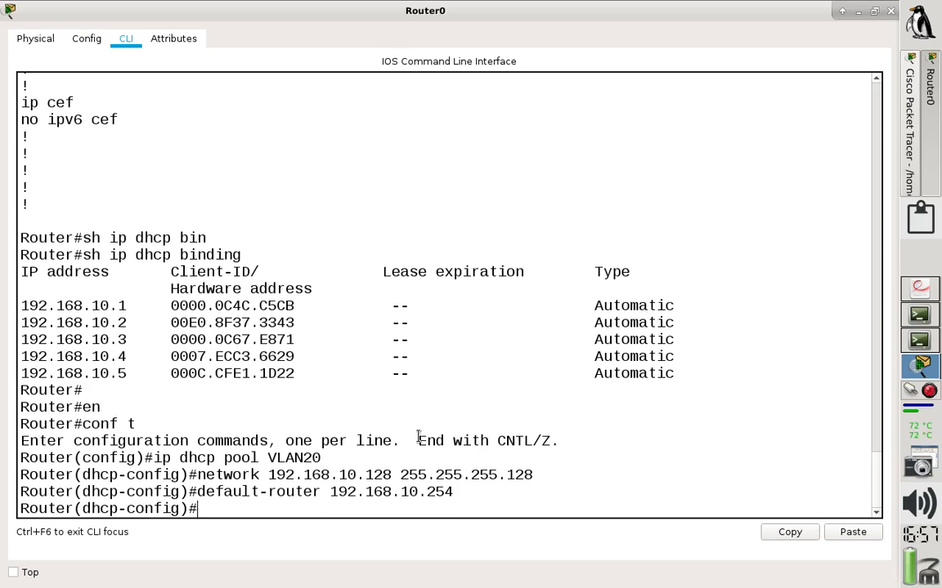
# Set the VLAN20 pool's DNS server to 192.168.10.254
pyautogui.write('dns-server 192')
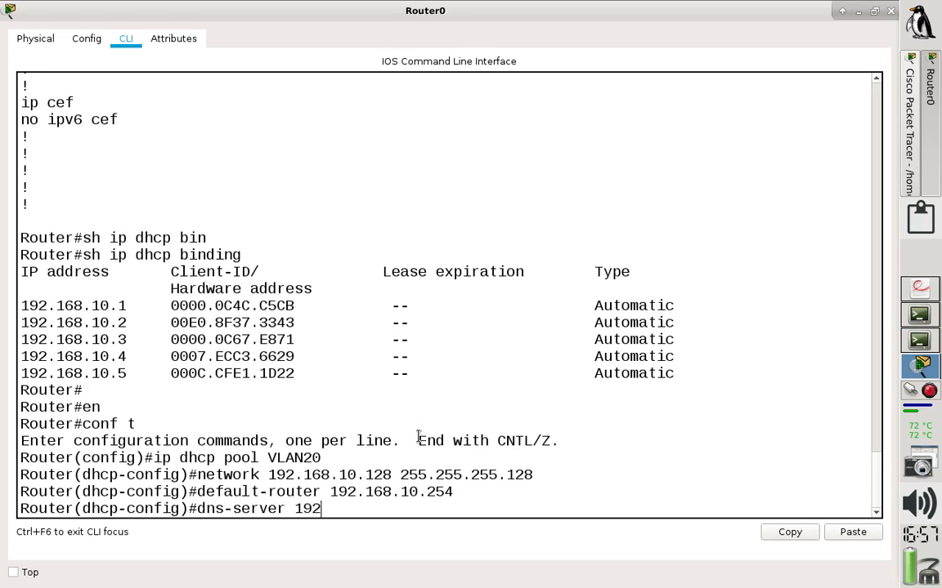
pyautogui.write('.168.10.254')
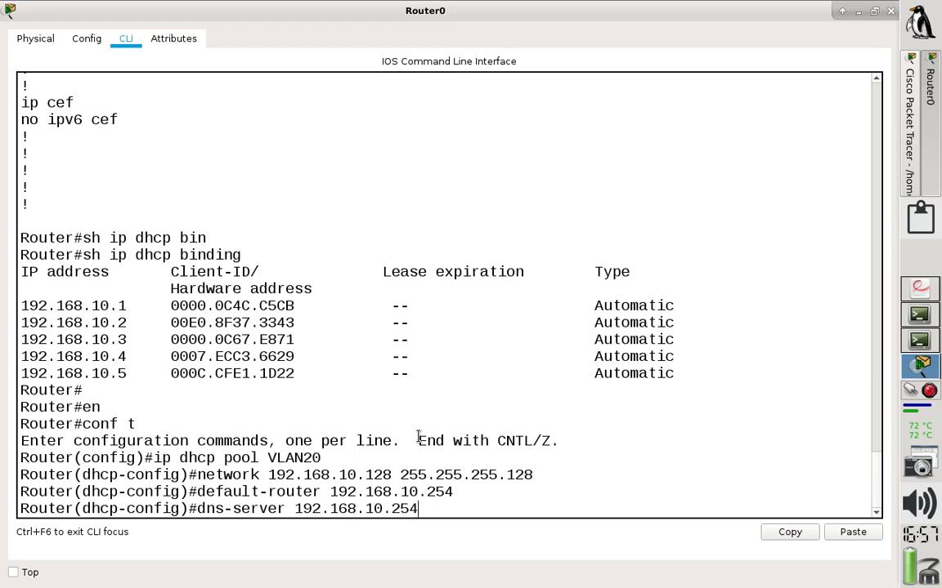
pyautogui.press('Return')
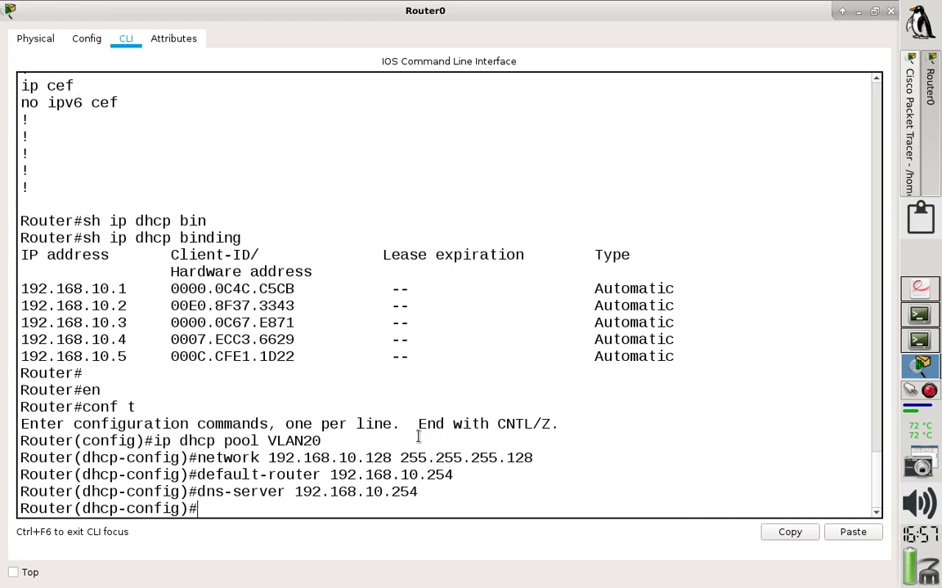
# Set the VLAN20 pool's DNS server to 8.8.8.8, checking the command help for further parameters
pyautogui.write('dn')
pyautogui.press('Tab')
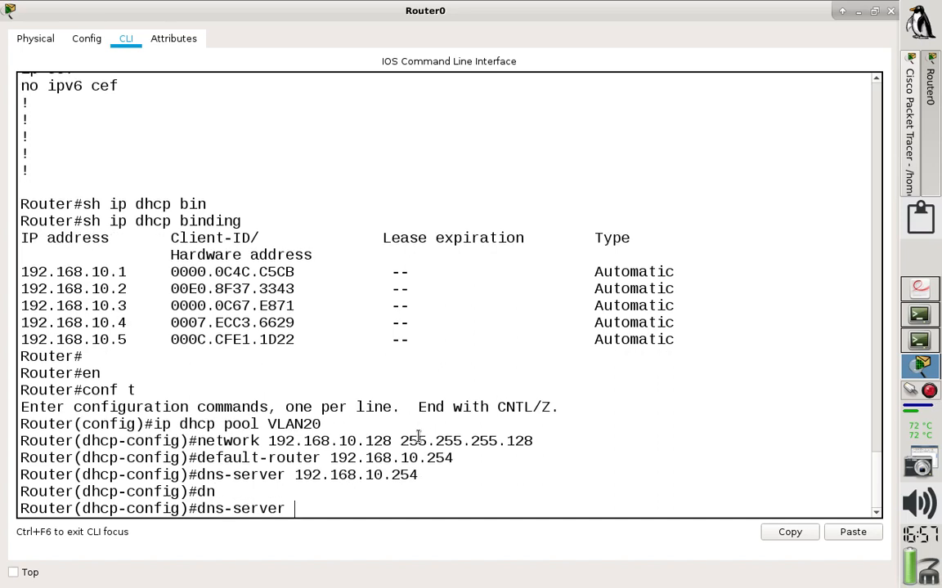
pyautogui.write('8.8.8.8 ?')
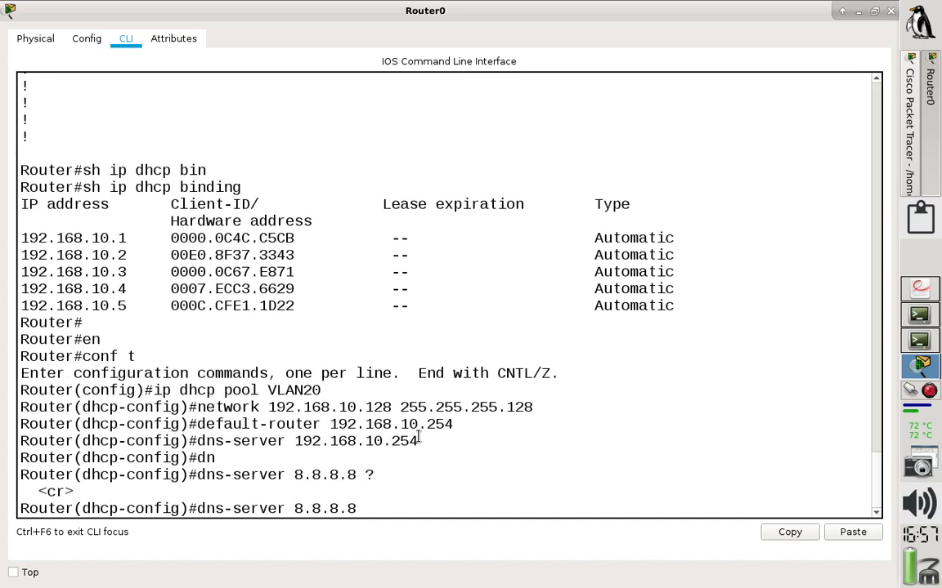
pyautogui.press('Return')
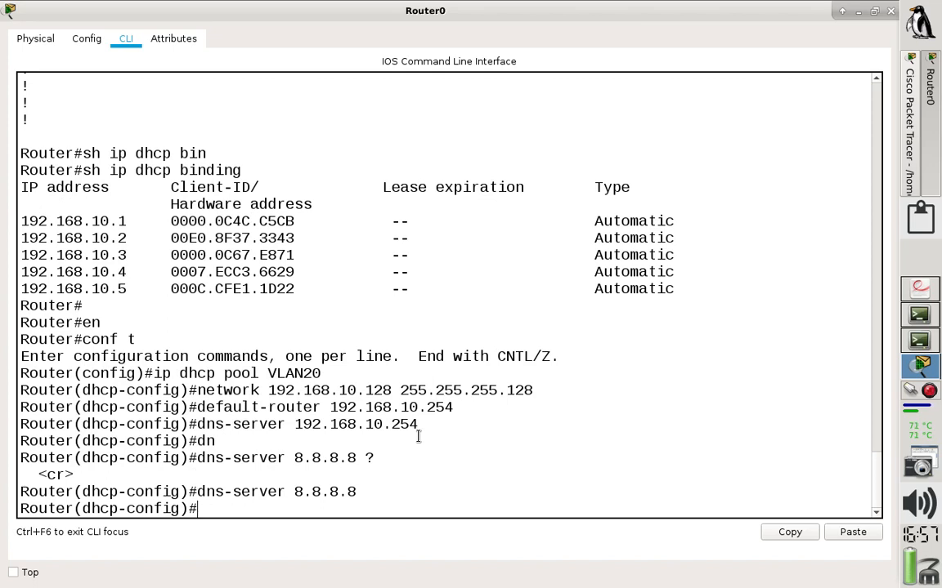
# Exit the VLAN20 pool and end configuration mode to return to the privileged prompt
pyautogui.write('end')
pyautogui.press('BackSpace')
pyautogui.press('BackSpace')
pyautogui.write('xot')
pyautogui.press('BackSpace')
pyautogui.press('BackSpace')
pyautogui.write('i')
pyautogui.press('Return')
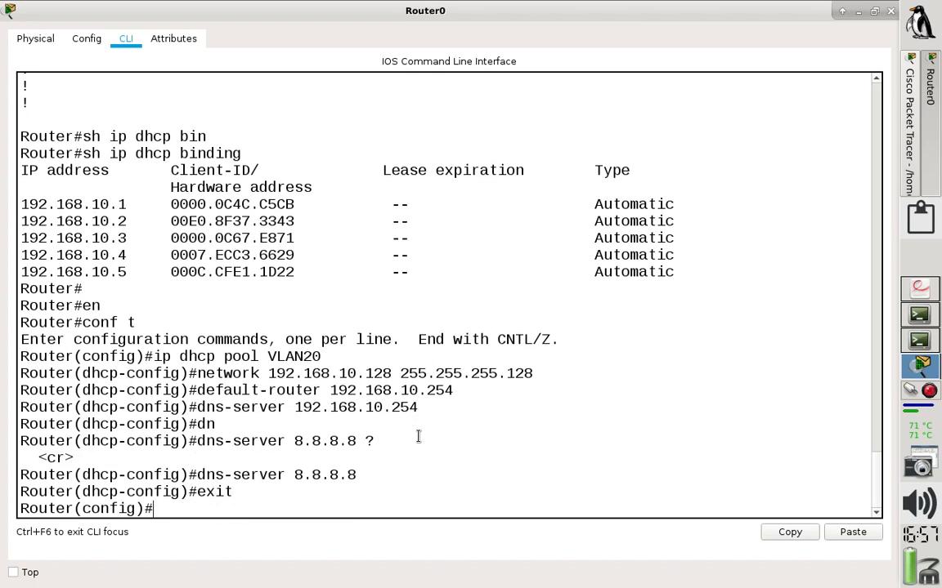
pyautogui.write('end')
pyautogui.press('Return')
pyautogui.press('Return')
# Display Router0's running configuration through the VLAN10 and VLAN20 DHCP pool entries
pyautogui.write('sh')
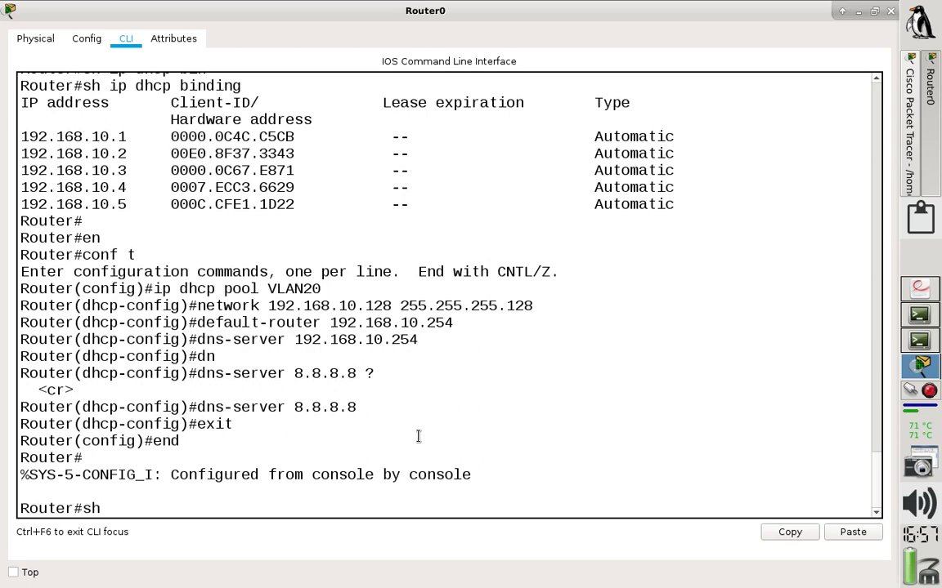
pyautogui.write(' run')
pyautogui.press('Tab')
pyautogui.press('Return')
pyautogui.press('Return')
pyautogui.press('Return')
pyautogui.press('Return')
pyautogui.press('Return')
pyautogui.press('Return')
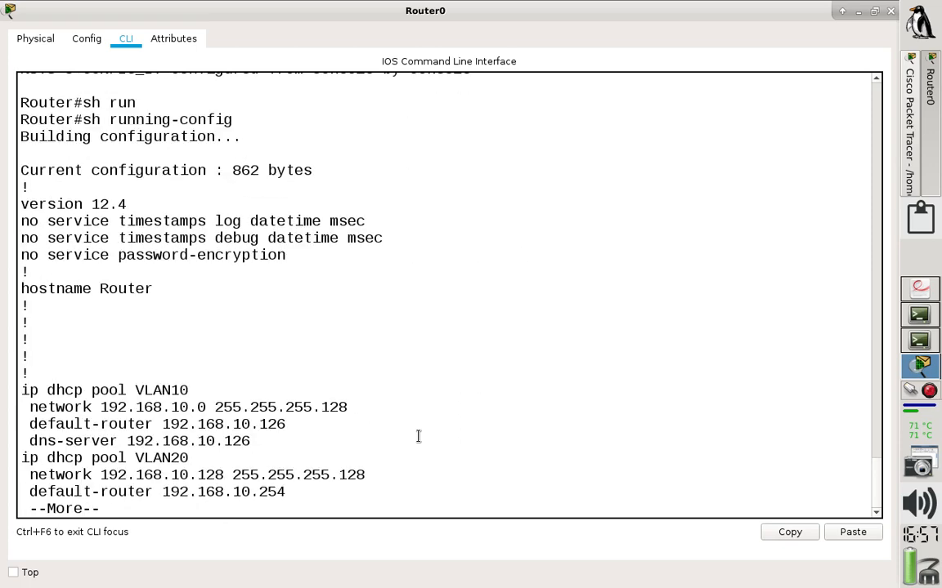
pyautogui.press('Return')
pyautogui.press('Return')
pyautogui.press('Return')
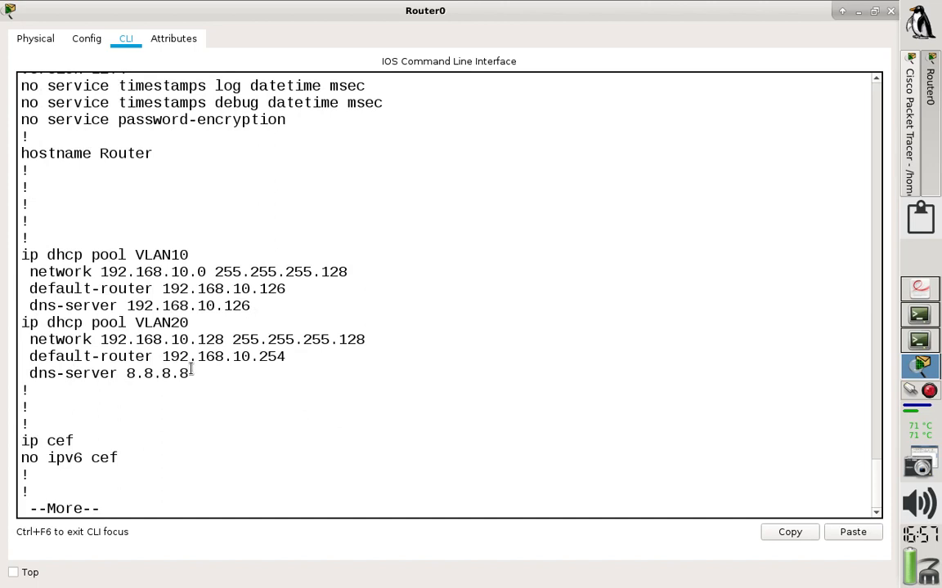
# Examine the VLAN20 pool's DNS server line in the running configuration and leave the listing
pyautogui.moveTo(192, 374); pyautogui.dragTo(17, 374)
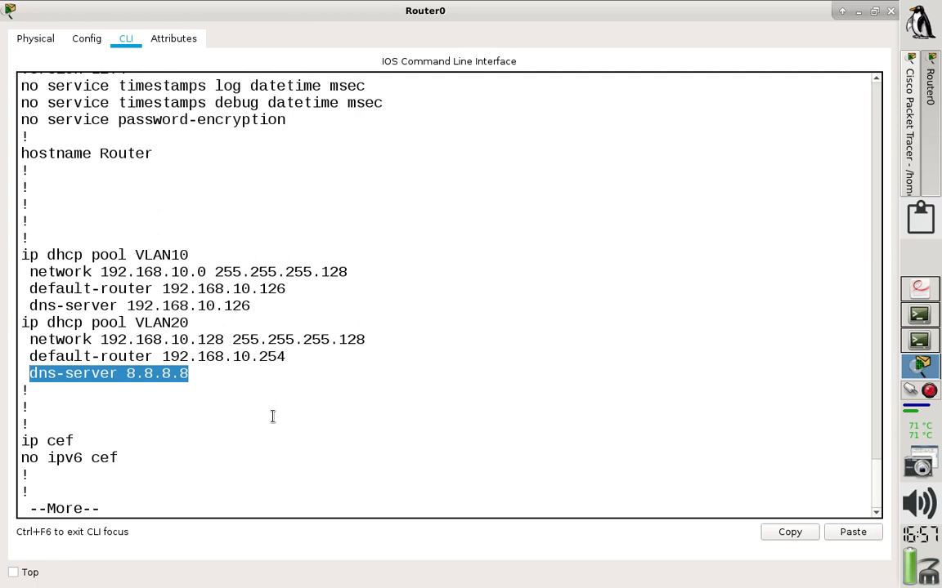
pyautogui.click(204, 376)
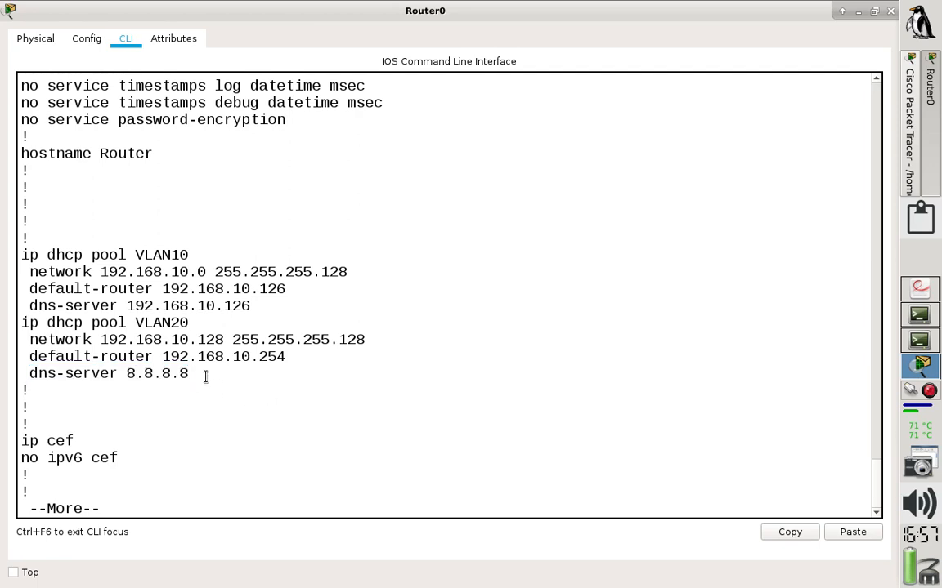
pyautogui.moveTo(171, 374); pyautogui.dragTo(27, 374)
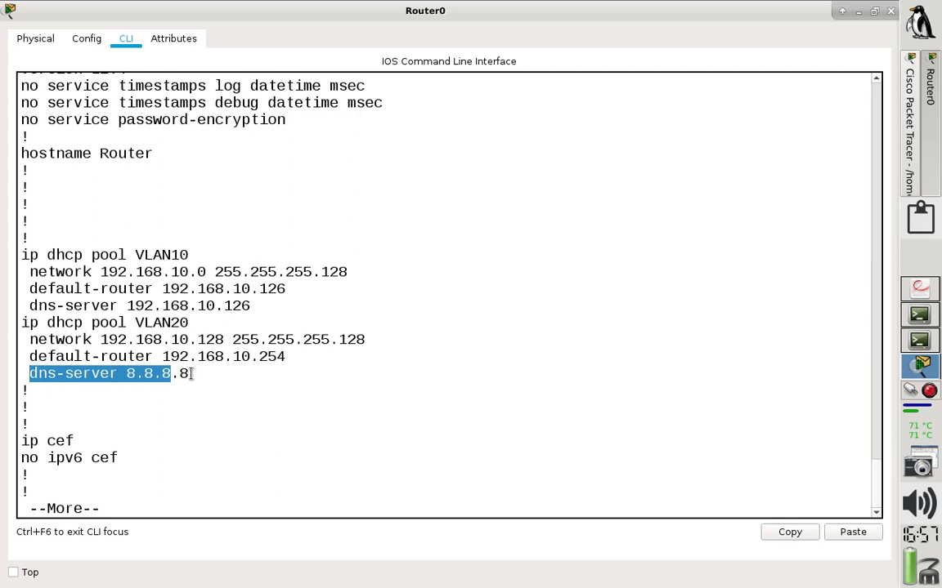
pyautogui.moveTo(189, 374); pyautogui.dragTo(39, 373)
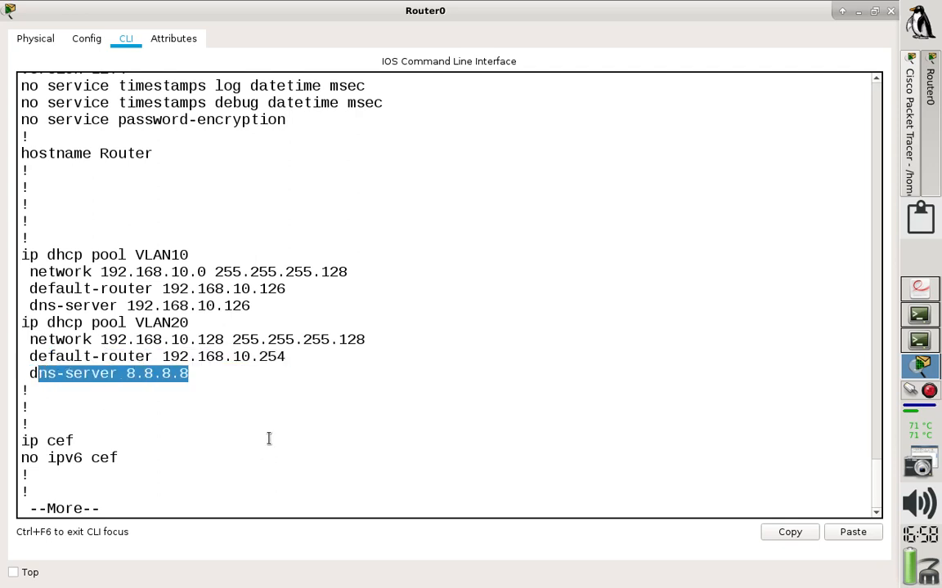
pyautogui.press('space')
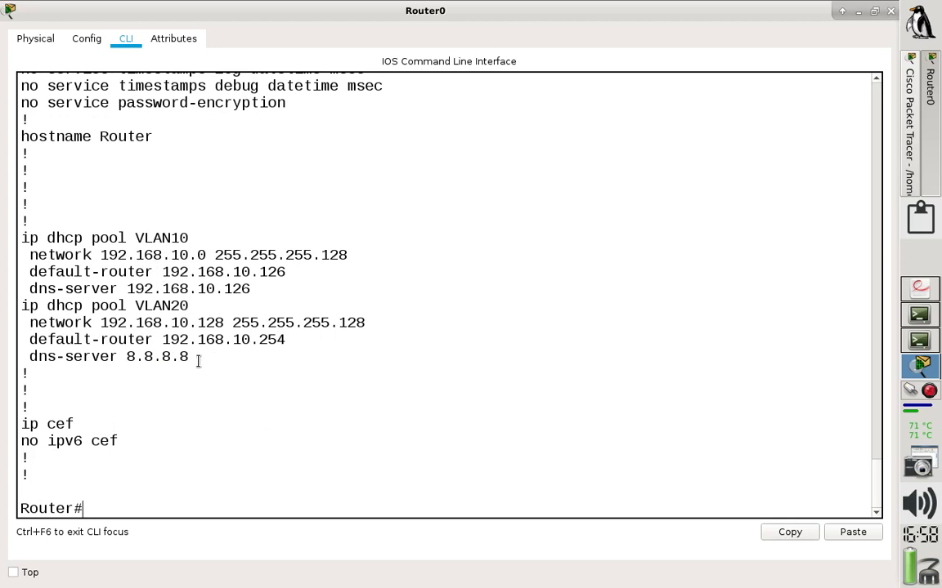
pyautogui.moveTo(193, 358); pyautogui.dragTo(23, 351)
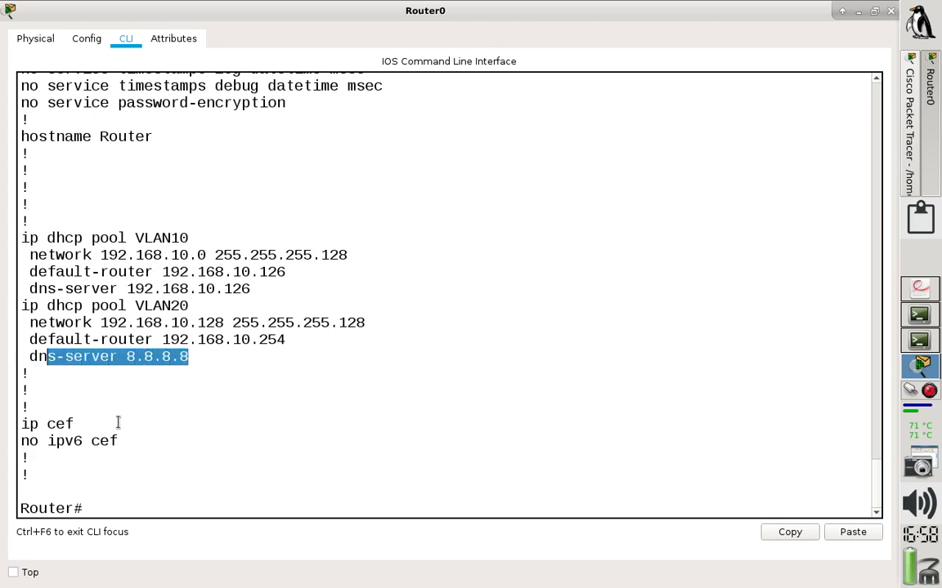
# Enter global configuration mode and reopen the existing DHCP pool VLAN20 for editing
pyautogui.click(107, 509)
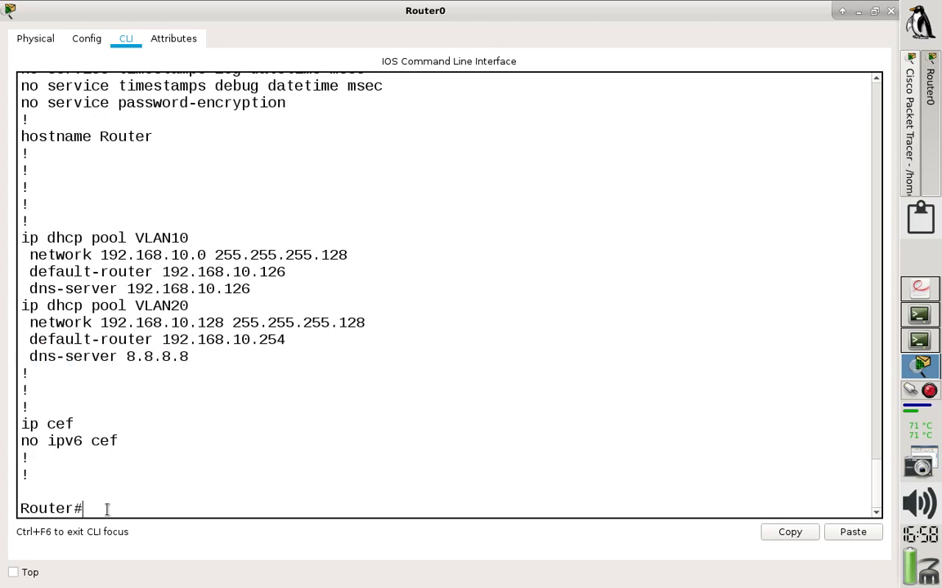
pyautogui.write('conf t')
pyautogui.press('Return')
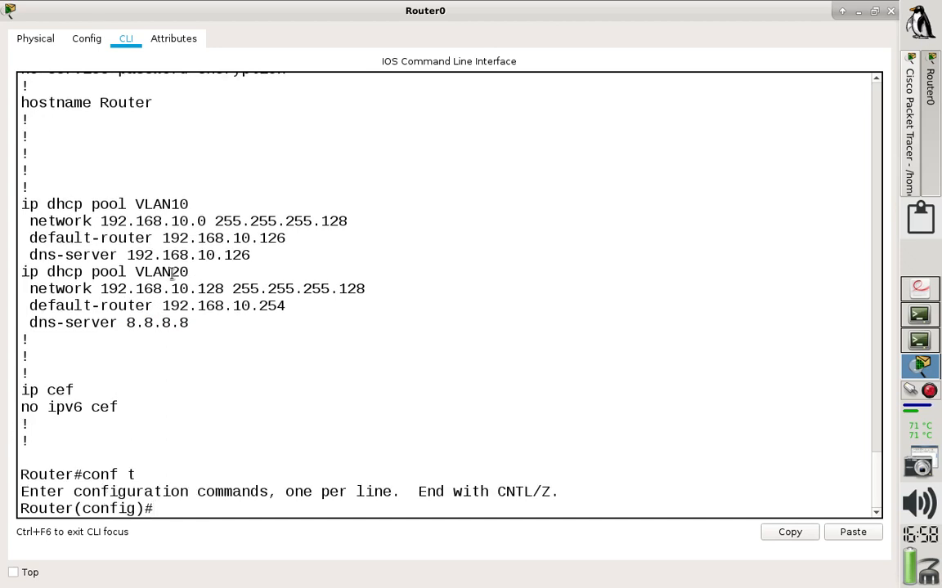
pyautogui.moveTo(189, 272); pyautogui.dragTo(18, 273)
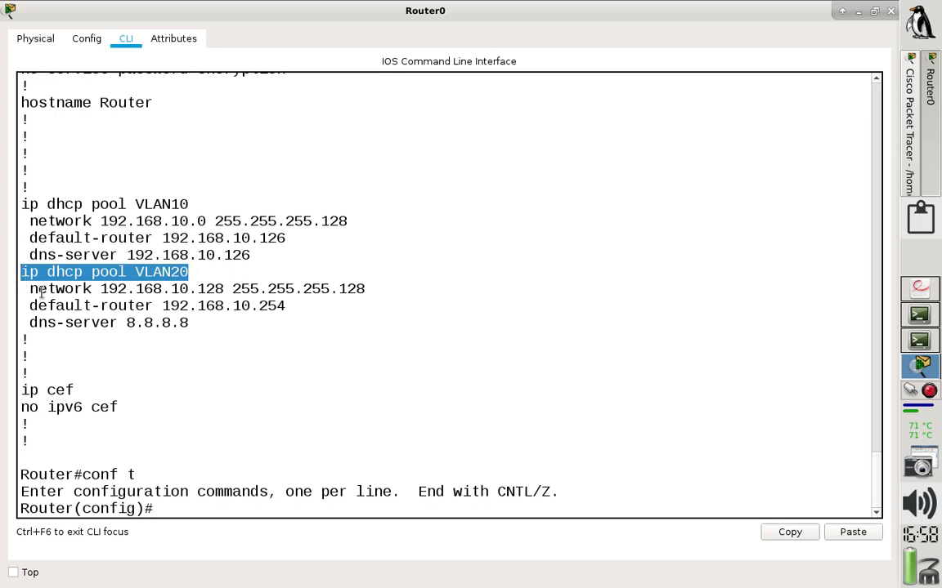
pyautogui.click(186, 511)
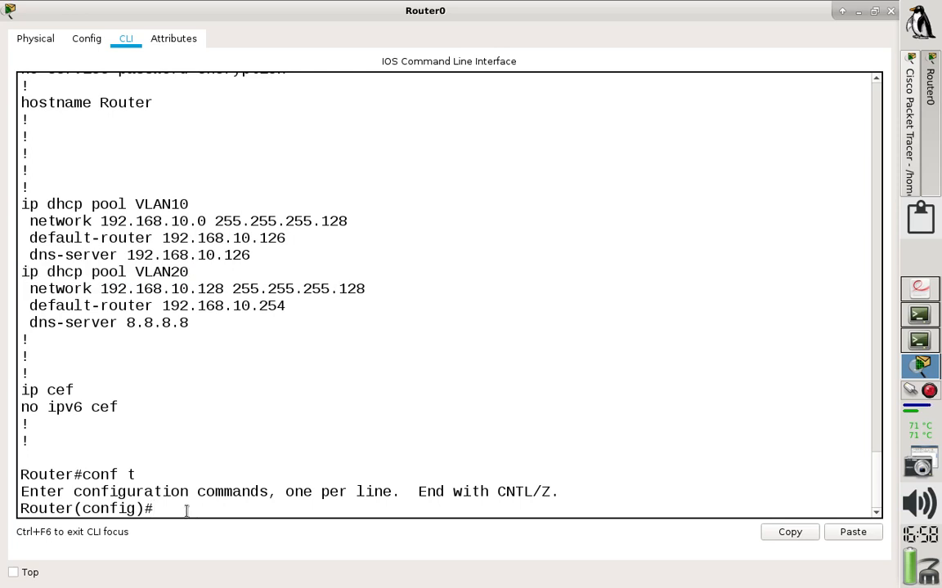
pyautogui.write('ip dhcp pool VLAN20')
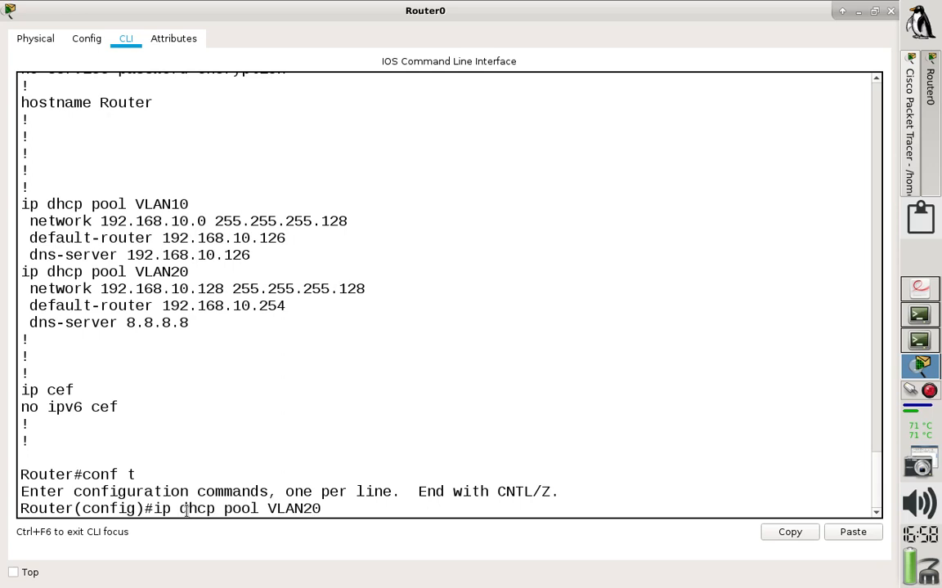
pyautogui.doubleClick(164, 271)
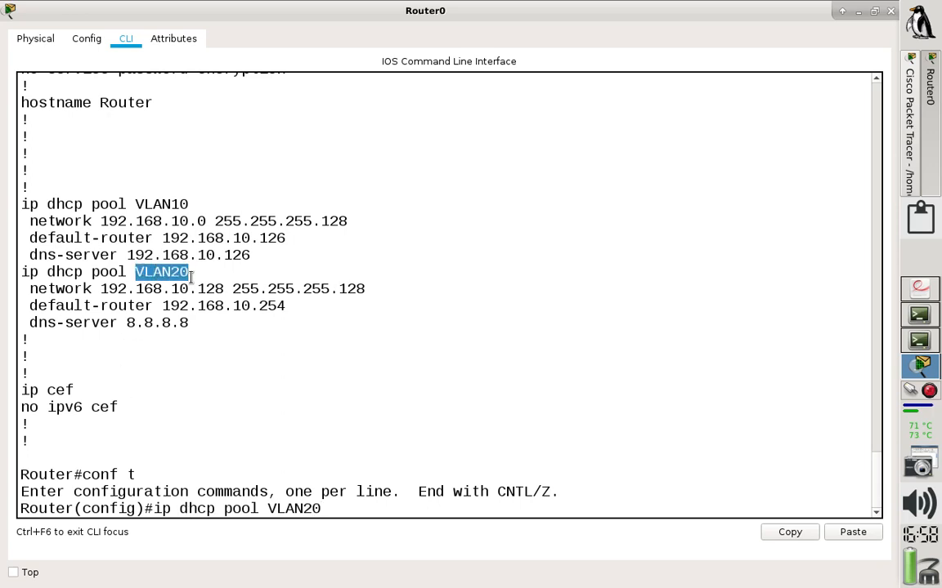
pyautogui.click(285, 389)
pyautogui.press('Return')
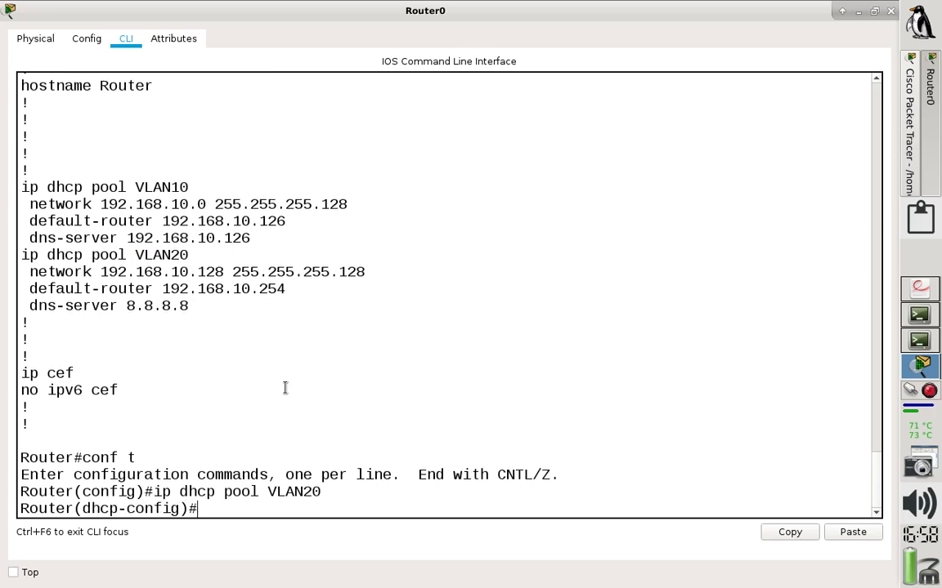
# Set the VLAN20 pool's DNS server to 192.168.10.254, matching its default router, and end configuration mode
pyautogui.write('dns-server 19')
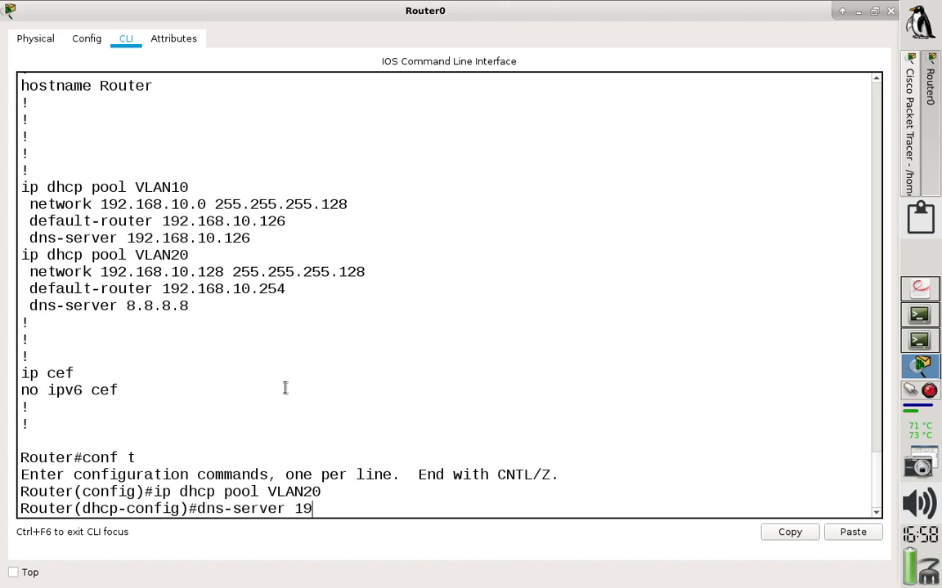
pyautogui.write('2.168.10.254')
pyautogui.press('Return')
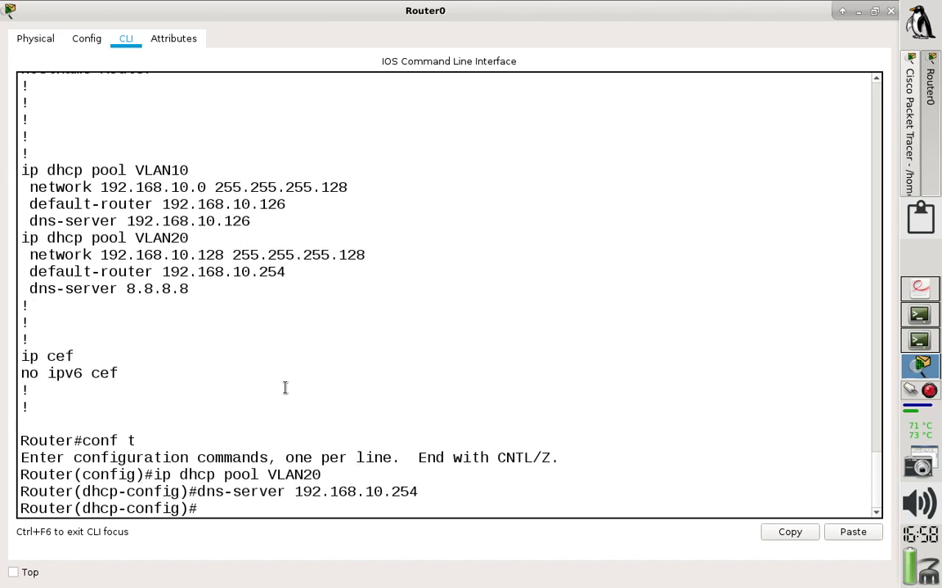
pyautogui.moveTo(286, 272); pyautogui.dragTo(189, 273)
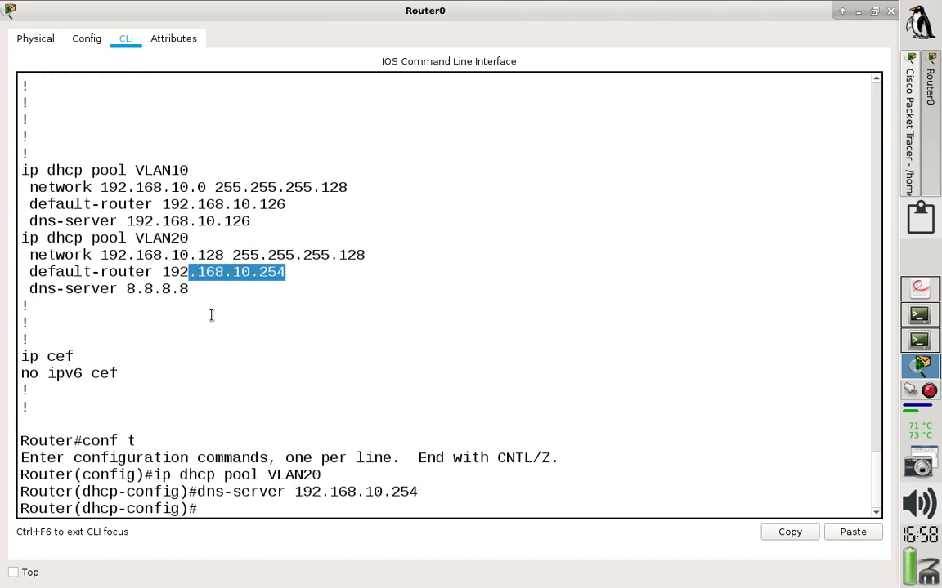
pyautogui.click(254, 511)
pyautogui.write('end')
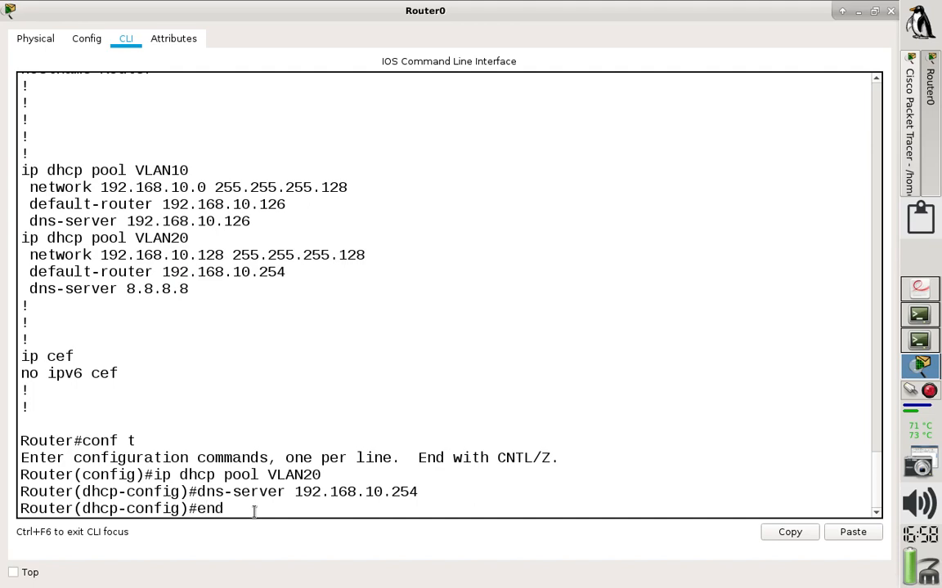
pyautogui.press('Return')
# Check the VLAN20 pool's default-router and DNS entries in the running configuration and save Router0's configuration
pyautogui.write('sh r')
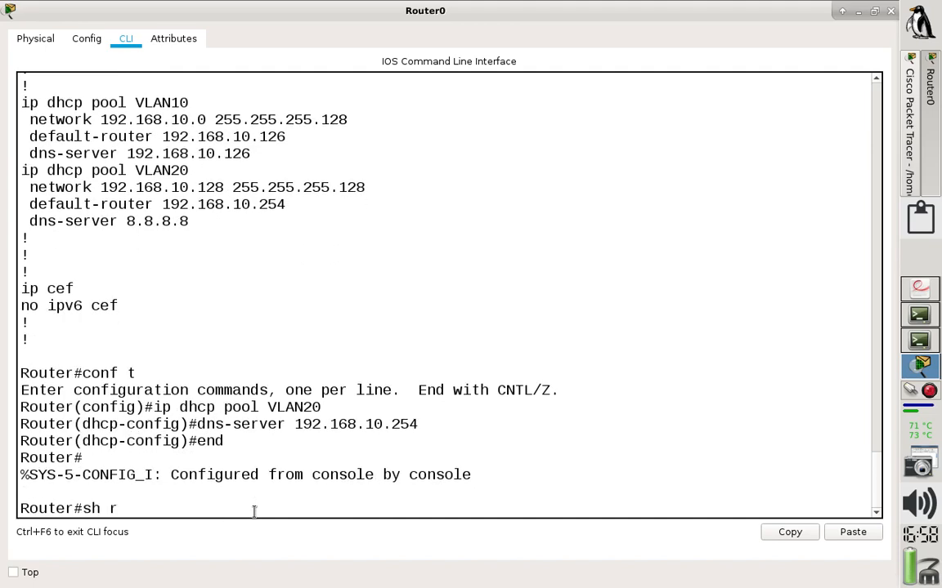
pyautogui.write('un')
pyautogui.press('Tab')
pyautogui.press('Return')
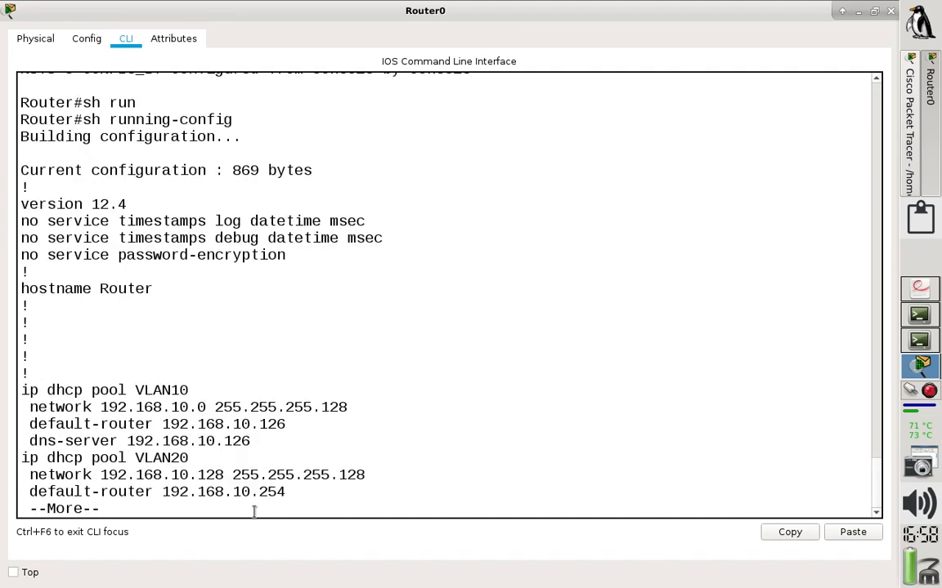
pyautogui.moveTo(277, 448); pyautogui.dragTo(17, 431)
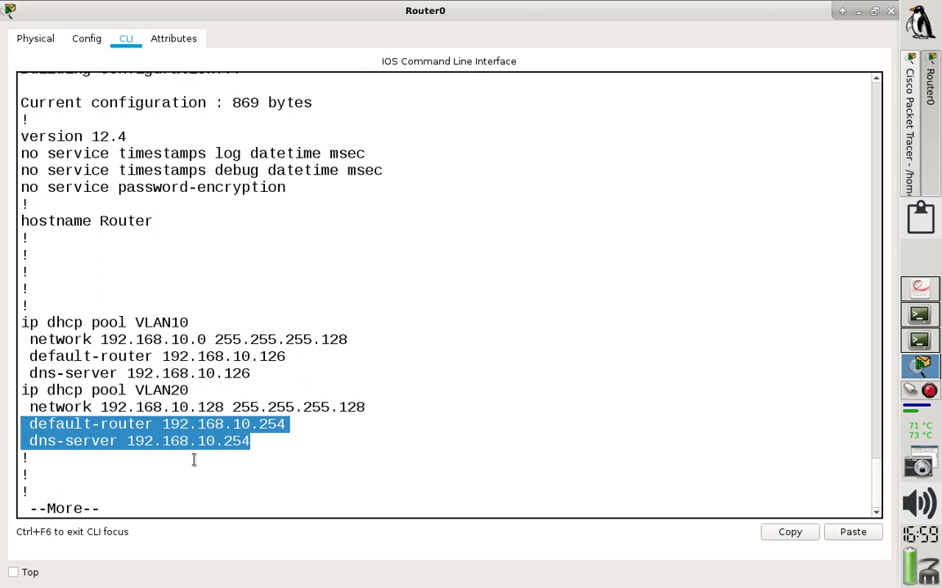
pyautogui.press('q')
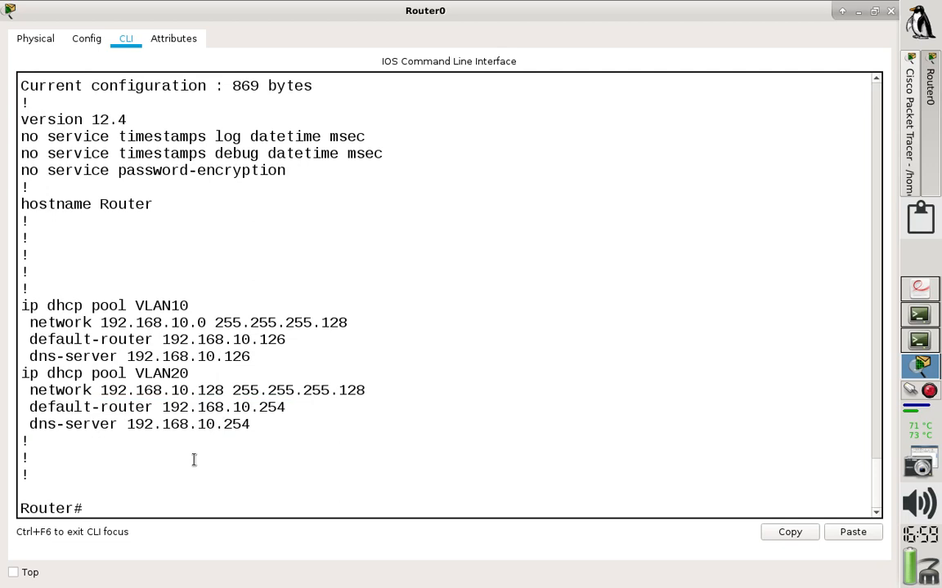
pyautogui.write('wr')
pyautogui.press('Return')
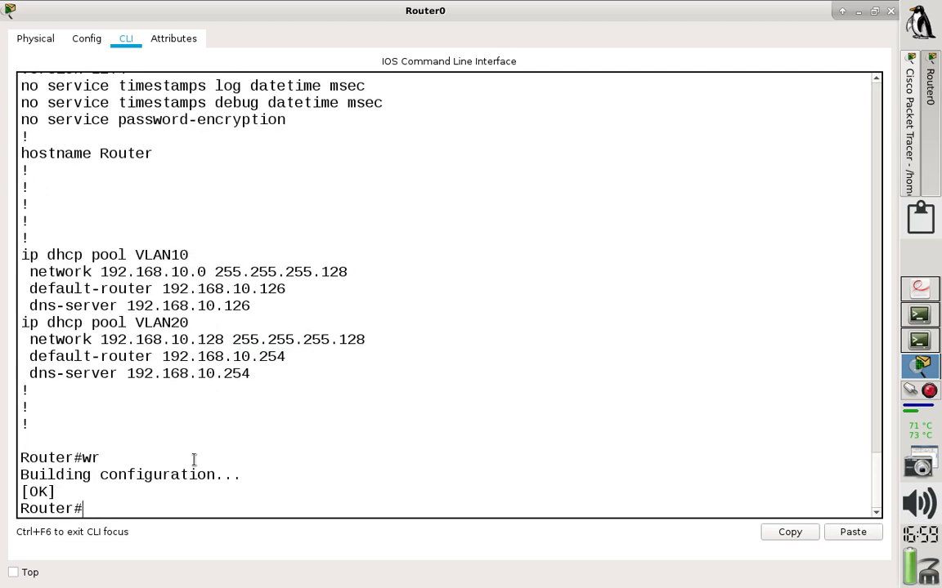
# Renew PC2's IPv4 lease by switching it to Static and back to DHCP, and check its port summary in the topology
pyautogui.click(913, 147)
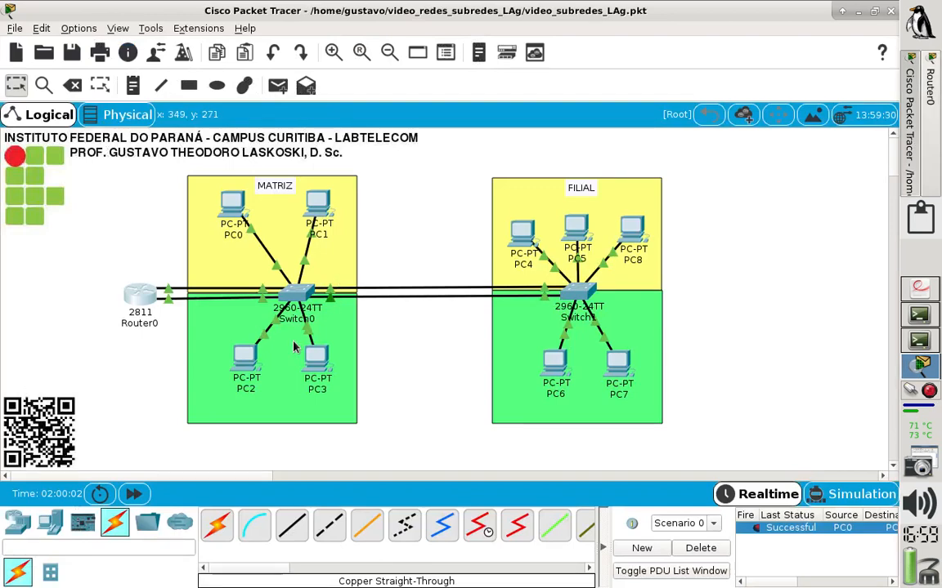
pyautogui.click(245, 362)
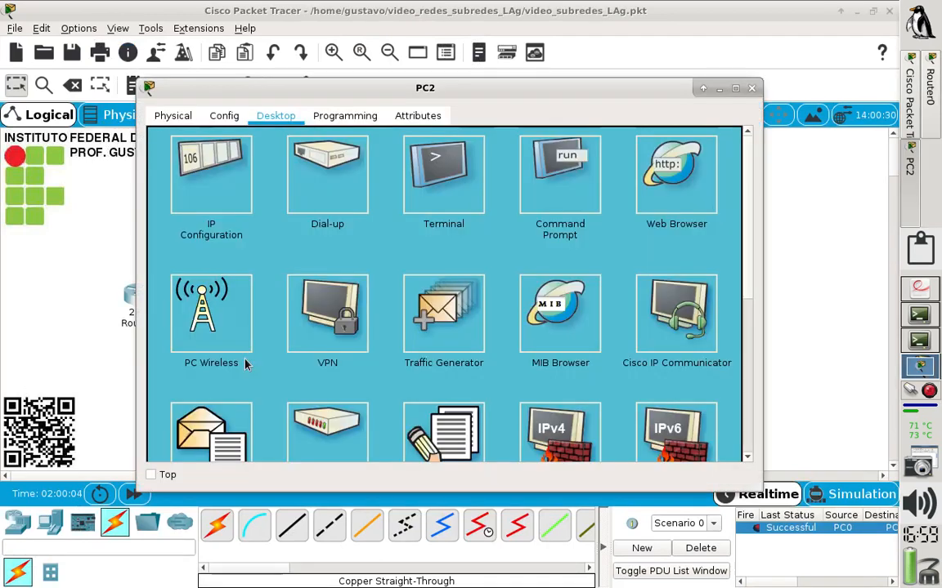
pyautogui.click(193, 154)
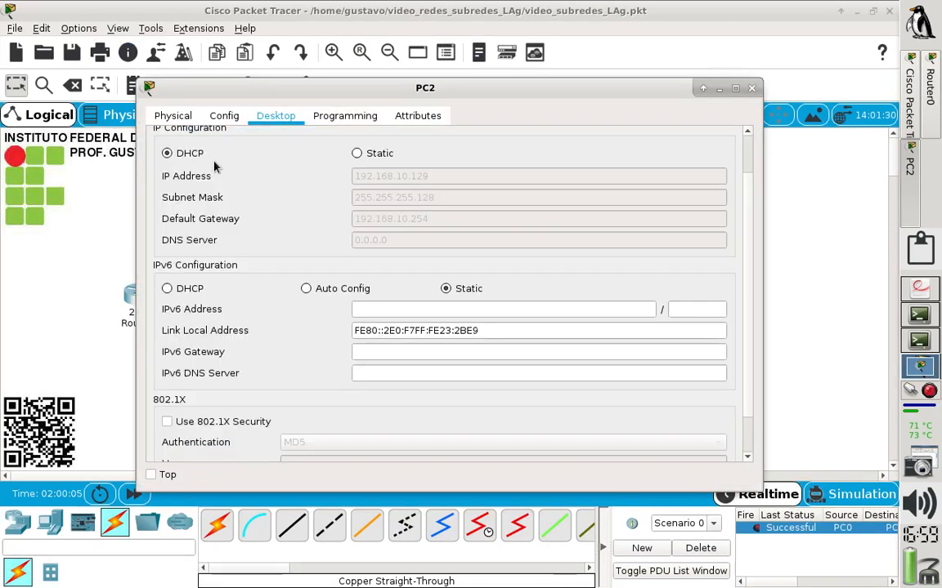
pyautogui.click(358, 153)
pyautogui.click(167, 152)
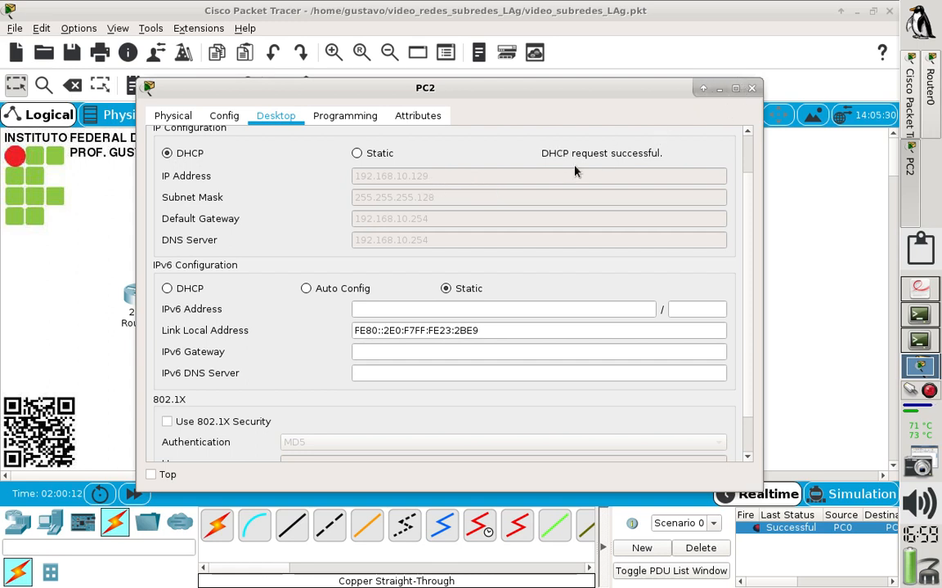
pyautogui.click(751, 90)
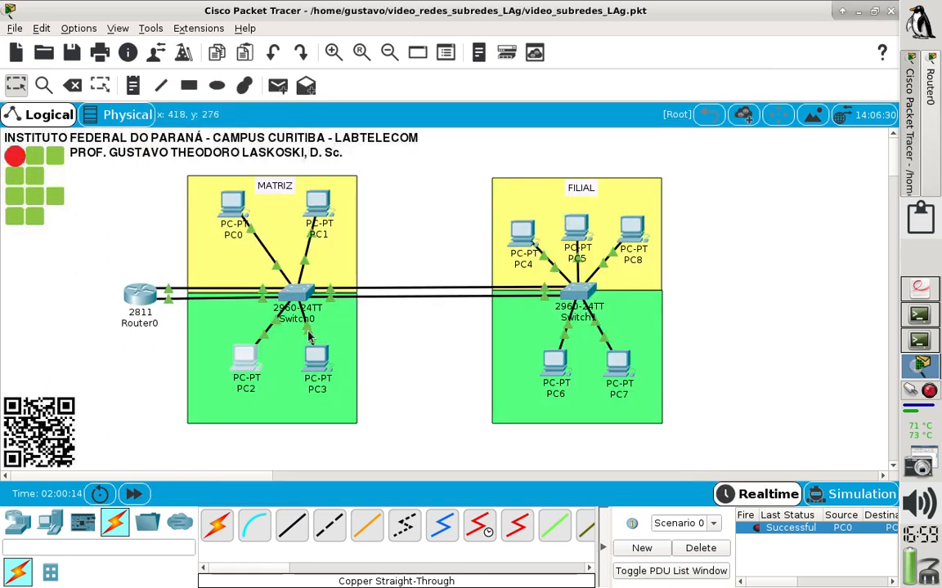
pyautogui.moveTo(235, 368)
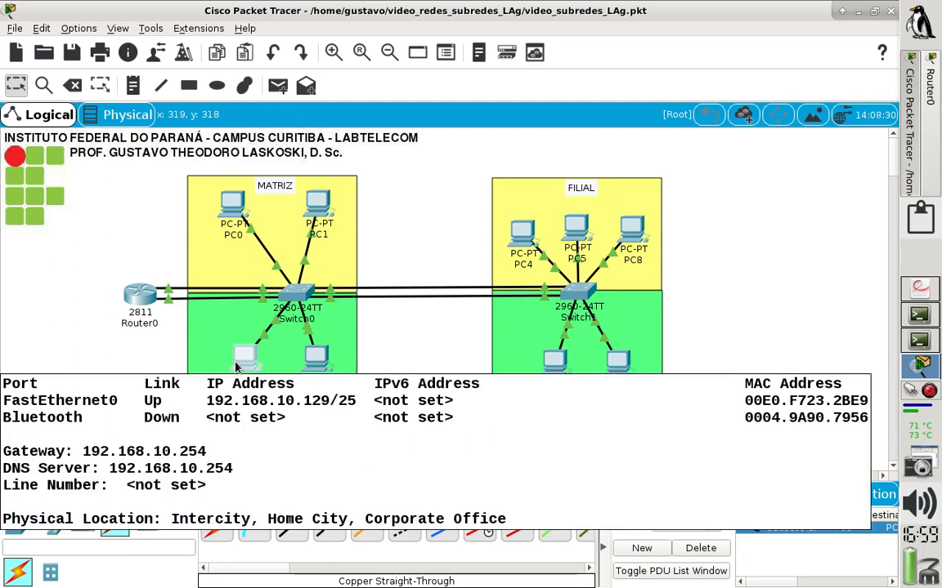
# Switch PC3's IPv4 configuration from Static to DHCP and close its window
pyautogui.click(319, 366)
pyautogui.click(278, 119)
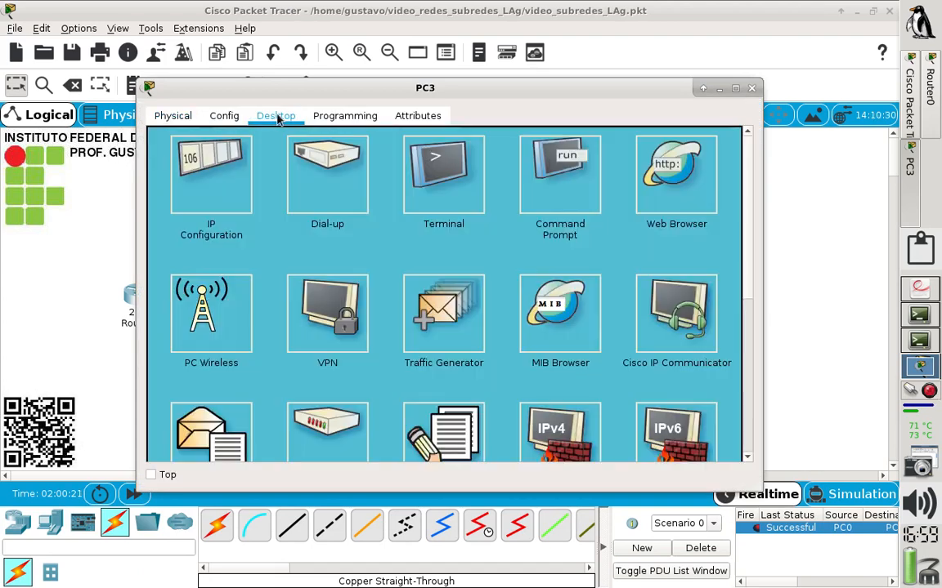
pyautogui.click(219, 183)
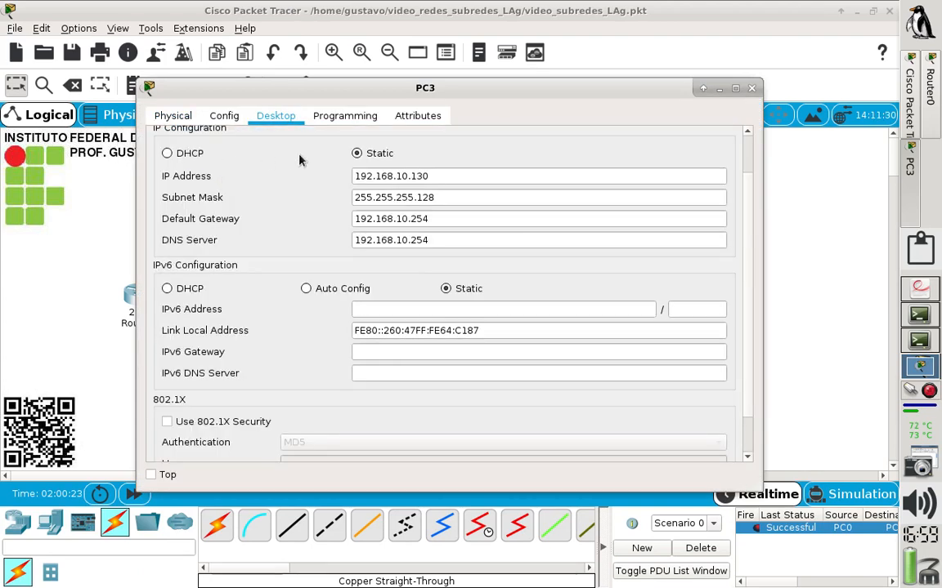
pyautogui.click(190, 156)
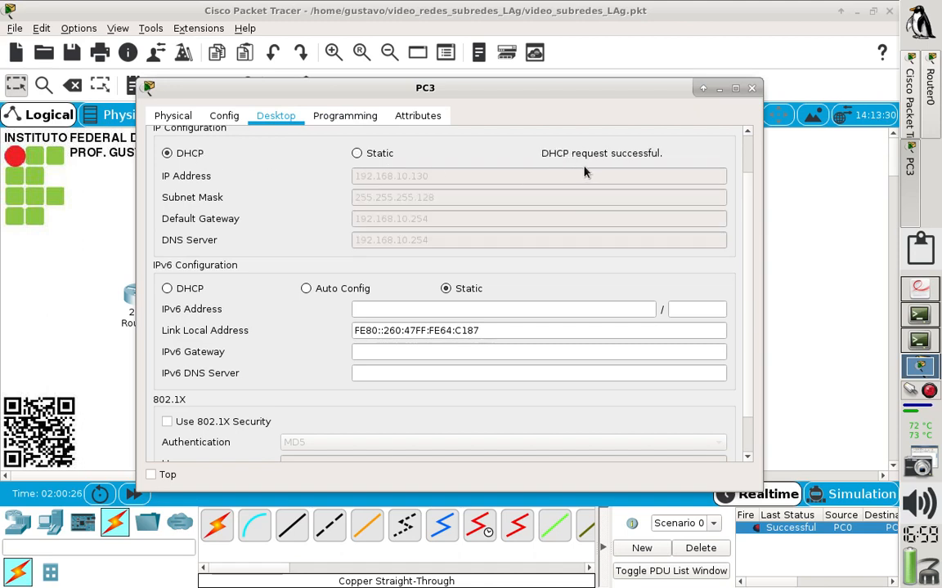
pyautogui.click(751, 89)
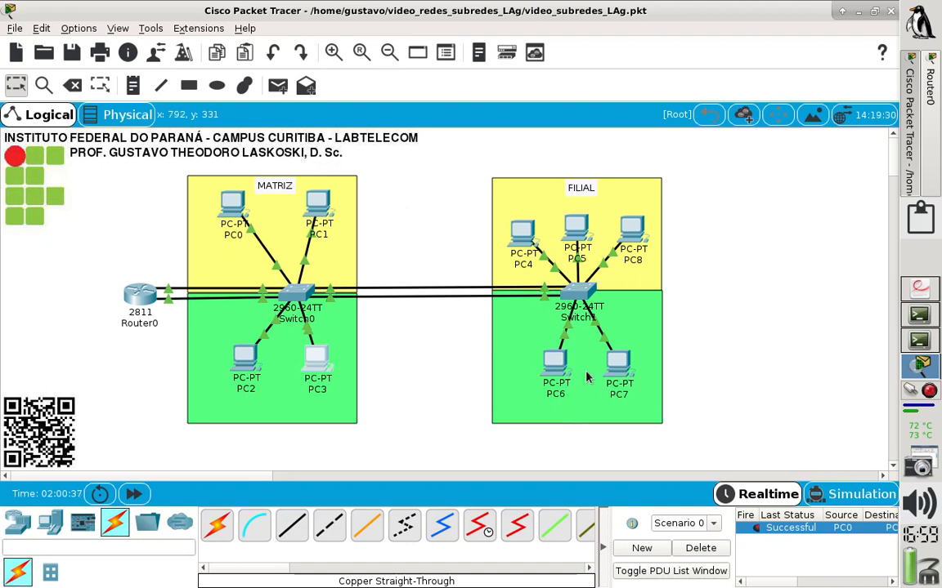
# Switch PC7's IPv4 configuration to DHCP, renewing the lease by setting it to Static and back to DHCP
pyautogui.click(619, 366)
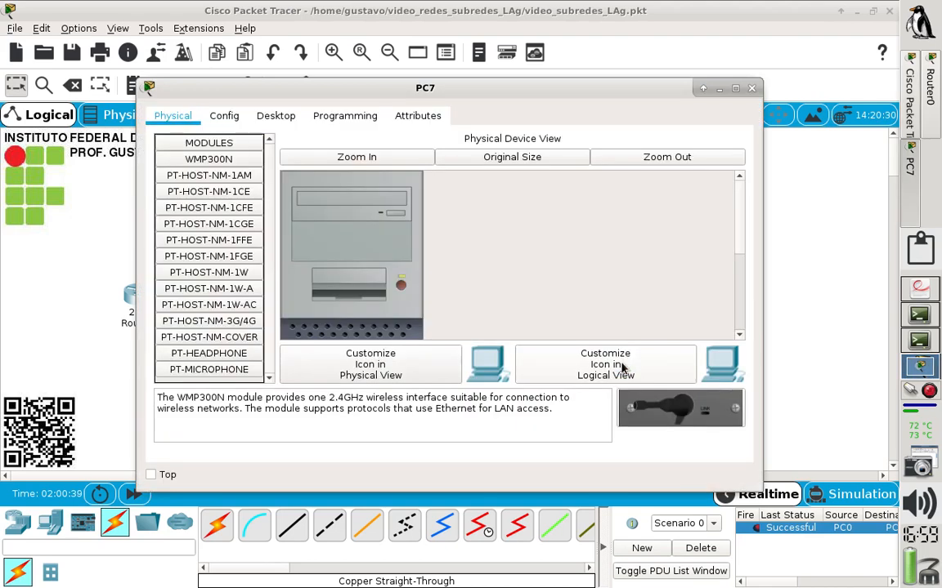
pyautogui.click(260, 113)
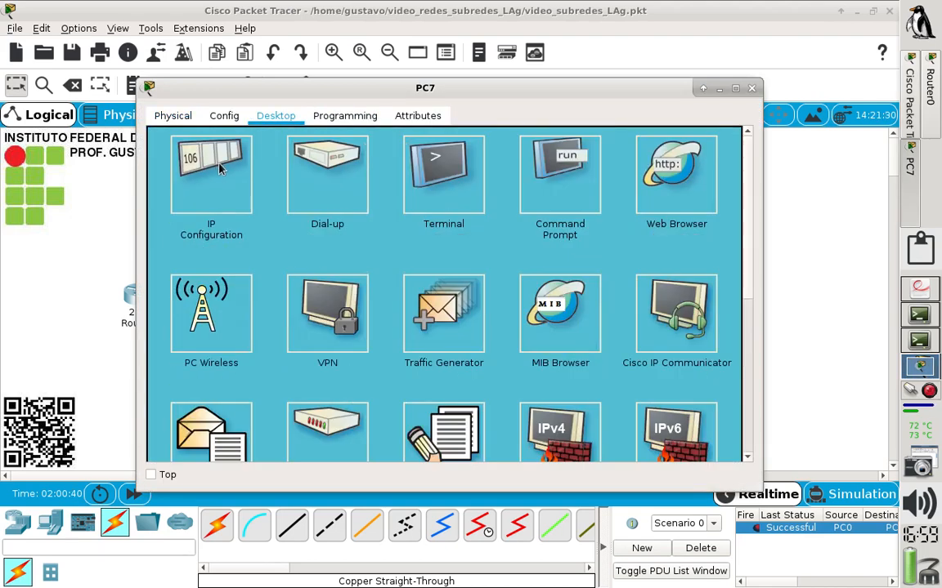
pyautogui.click(235, 162)
pyautogui.click(192, 155)
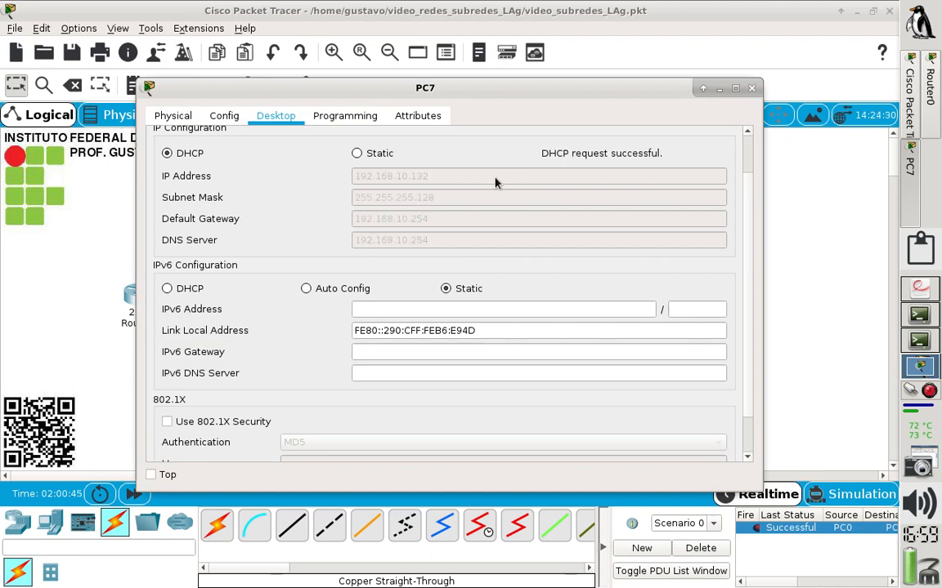
pyautogui.click(357, 153)
pyautogui.click(168, 153)
pyautogui.click(750, 88)
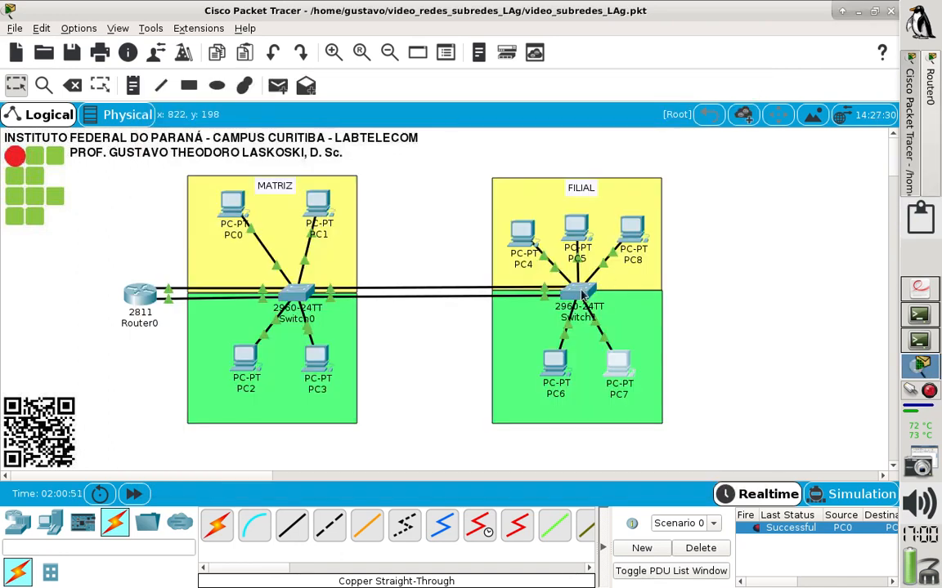
# Check PC6's port summary in the topology and switch its IPv4 configuration from Static to DHCP
pyautogui.moveTo(558, 361)
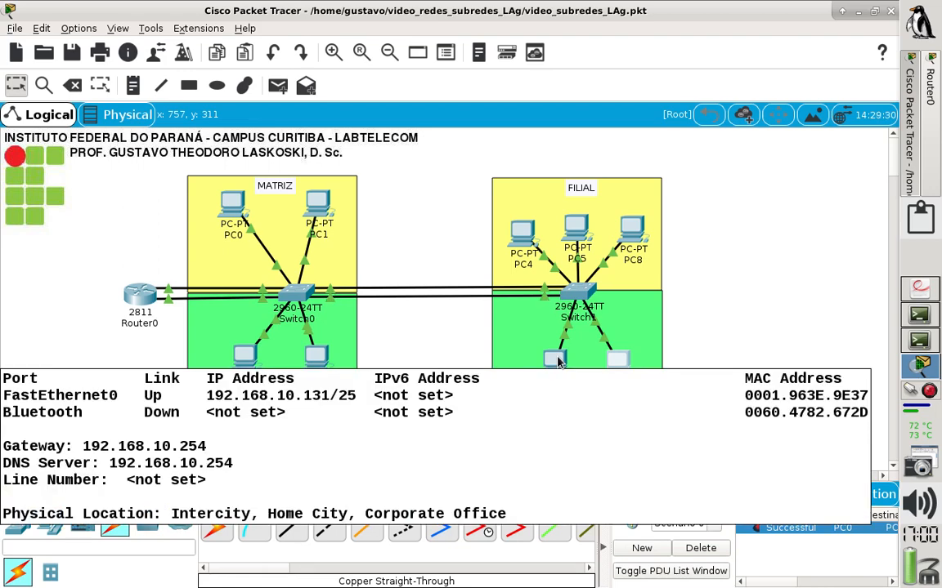
pyautogui.click(558, 361)
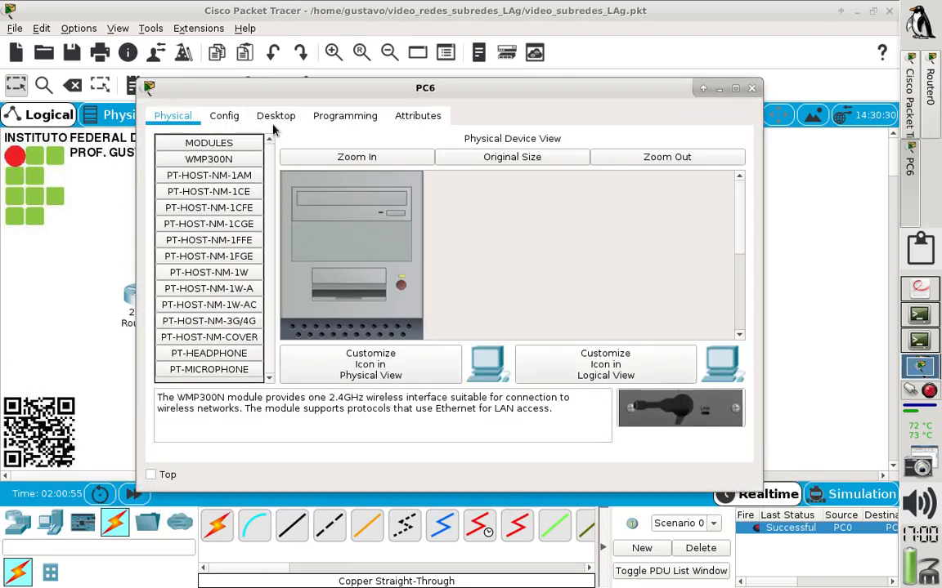
pyautogui.click(275, 117)
pyautogui.click(194, 176)
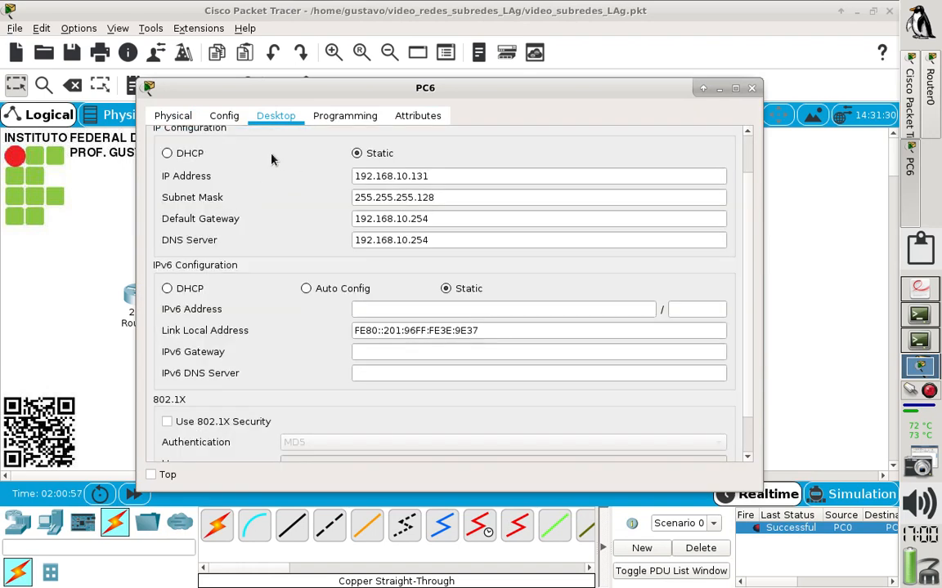
pyautogui.click(181, 153)
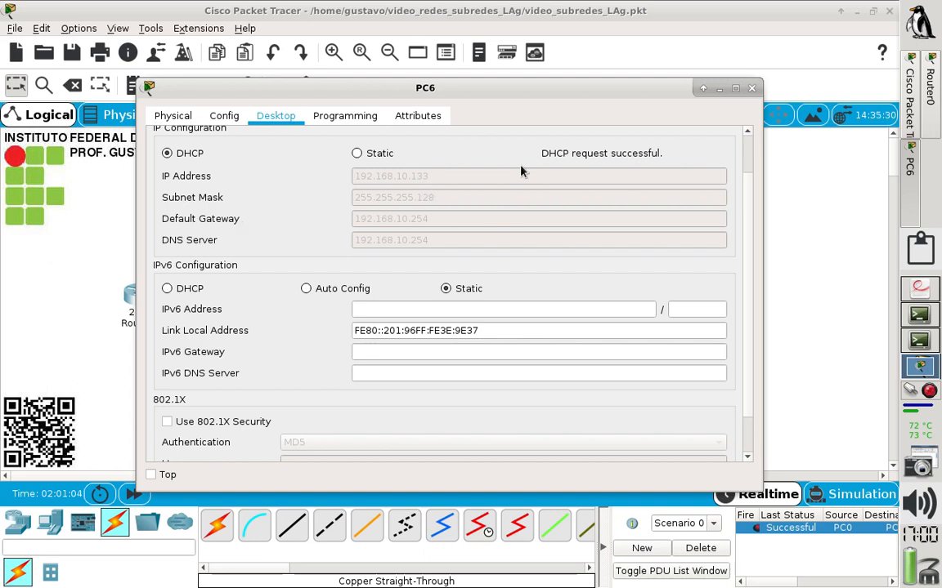
pyautogui.click(751, 89)
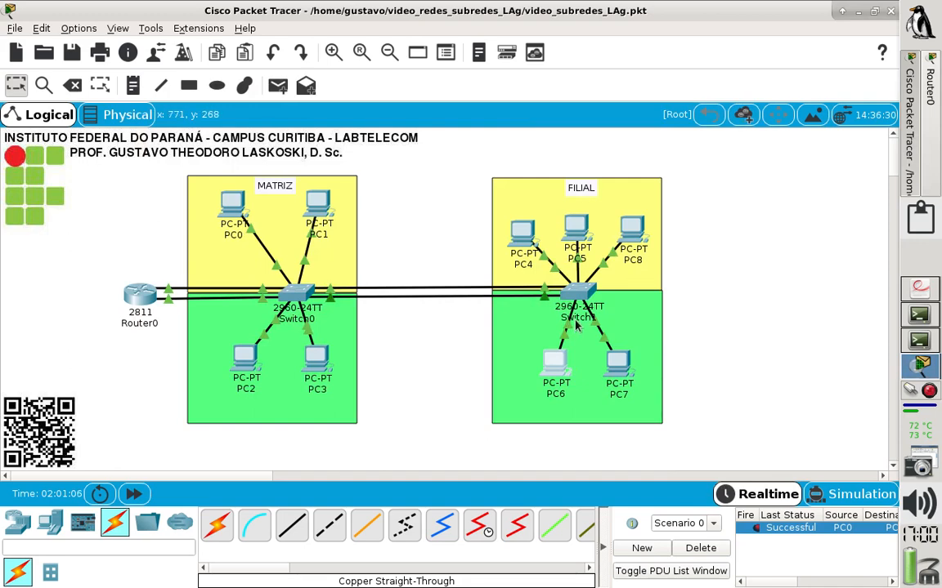
# Open Router0's command line in a maximized window and examine the DHCP address conflict messages
pyautogui.moveTo(552, 362)
pyautogui.click(135, 296)
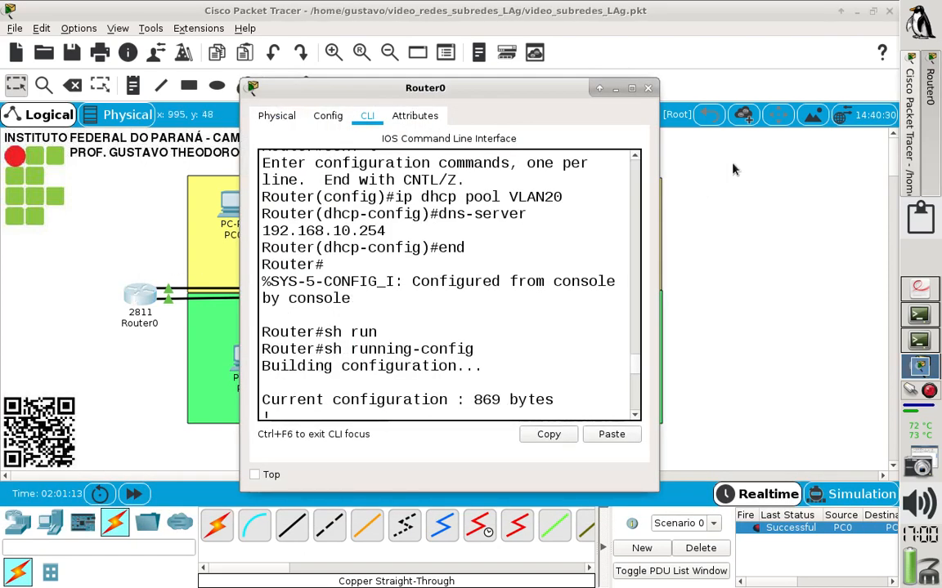
pyautogui.click(633, 88)
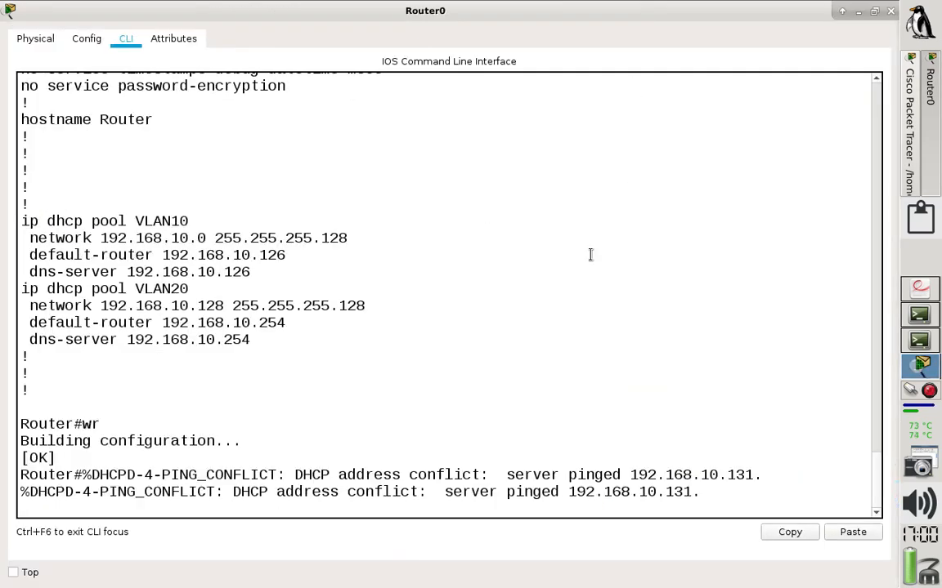
pyautogui.press('Return')
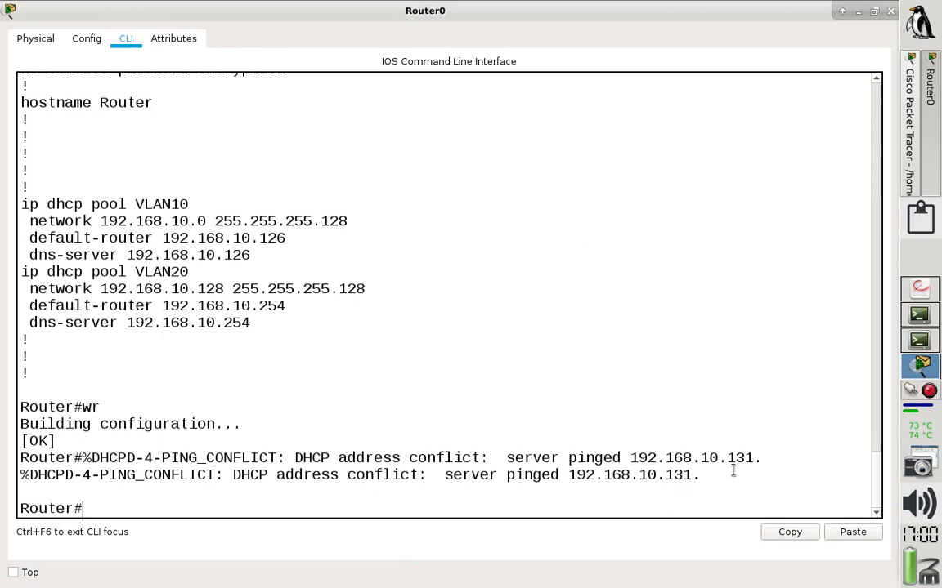
pyautogui.moveTo(721, 472); pyautogui.dragTo(155, 460)
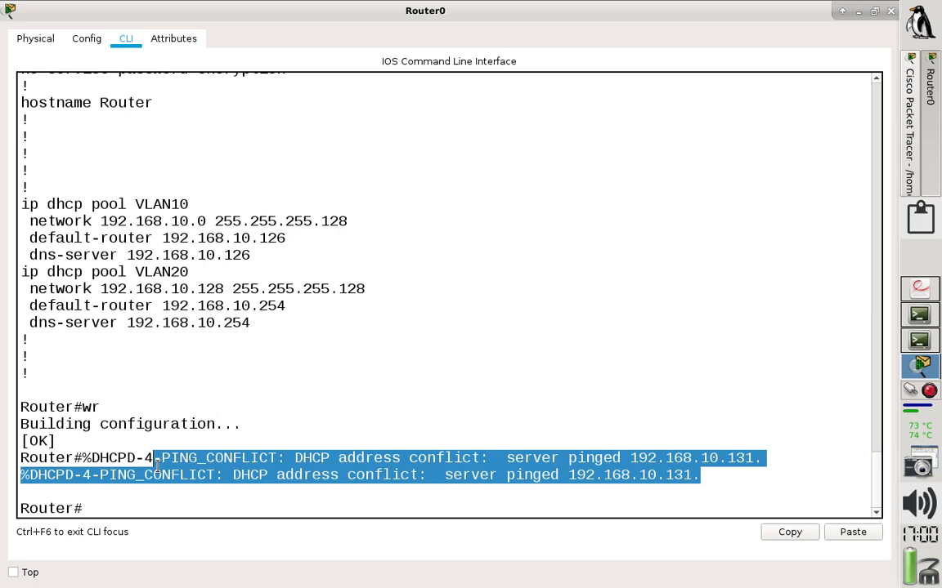
# List the DHCP leases on Router0 with the command show ip dhcp binding
pyautogui.click(120, 510)
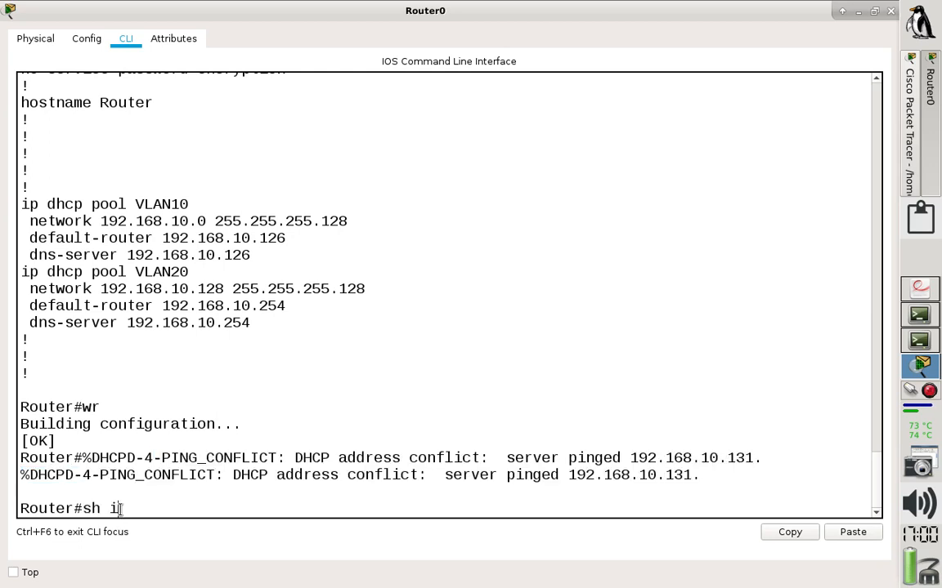
pyautogui.write('sh ip dh')
pyautogui.press('Tab')
pyautogui.write('b')
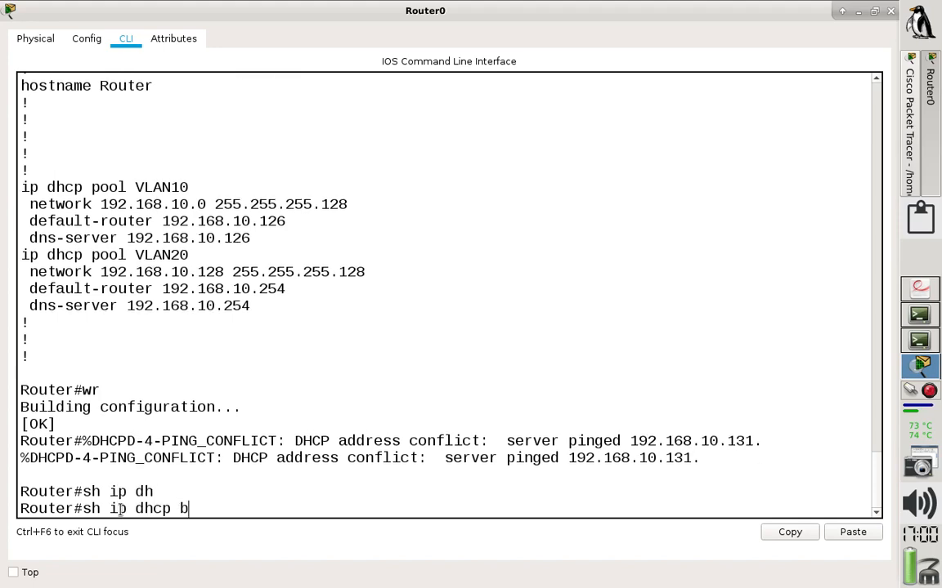
pyautogui.write('i')
pyautogui.press('Tab')
pyautogui.press('Return')
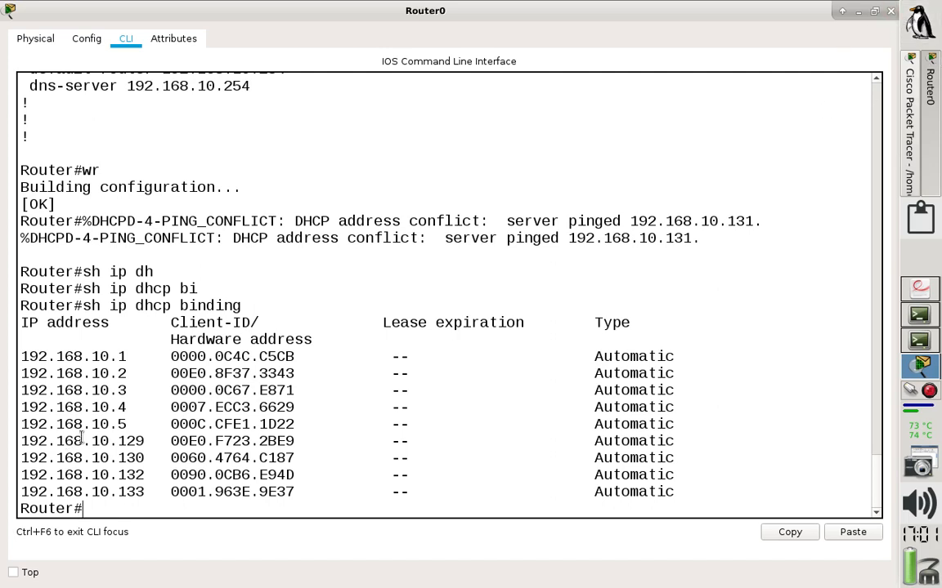
# Test connectivity with simple PDUs from PC6 to Router0 and from PC6 to PC4, and close Router0's window
pyautogui.click(909, 122)
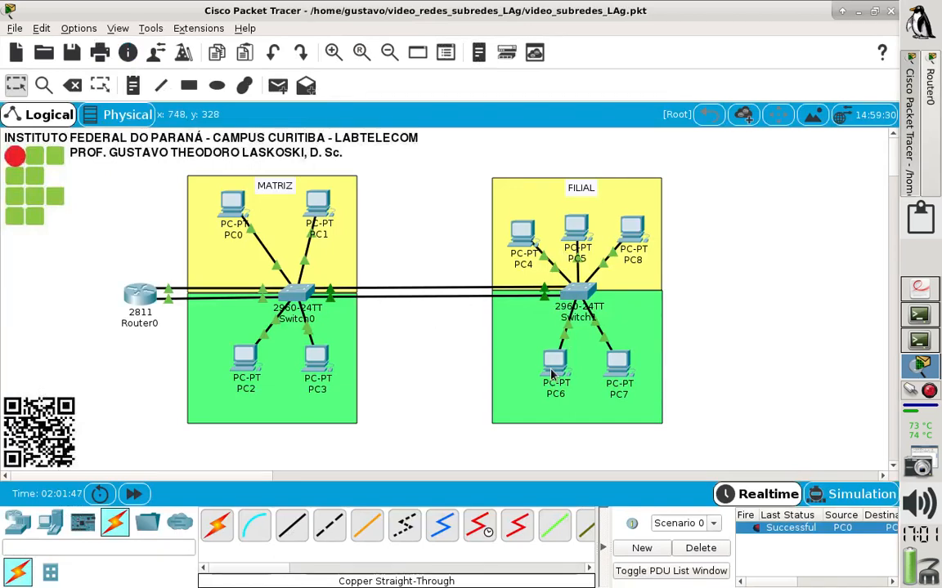
pyautogui.moveTo(552, 374)
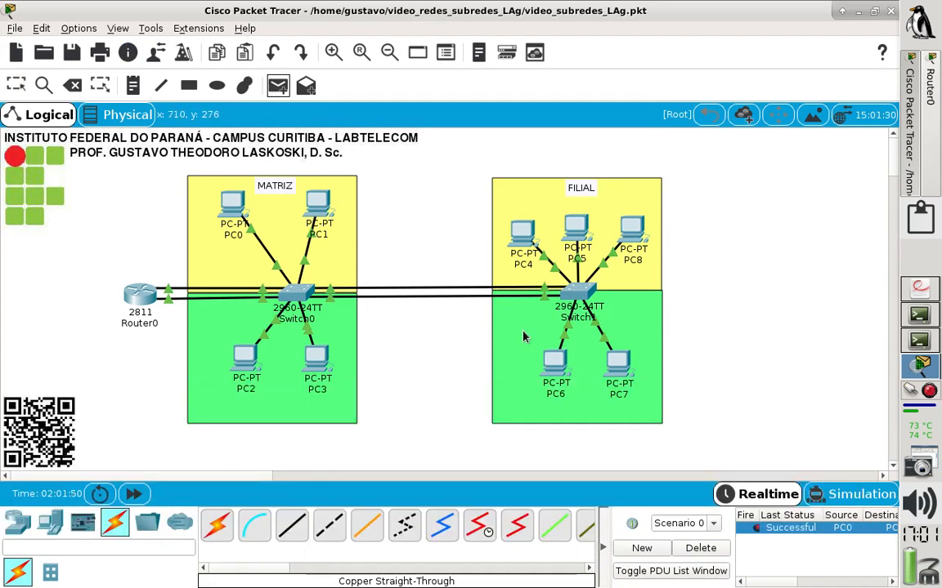
pyautogui.click(556, 362)
pyautogui.click(141, 291)
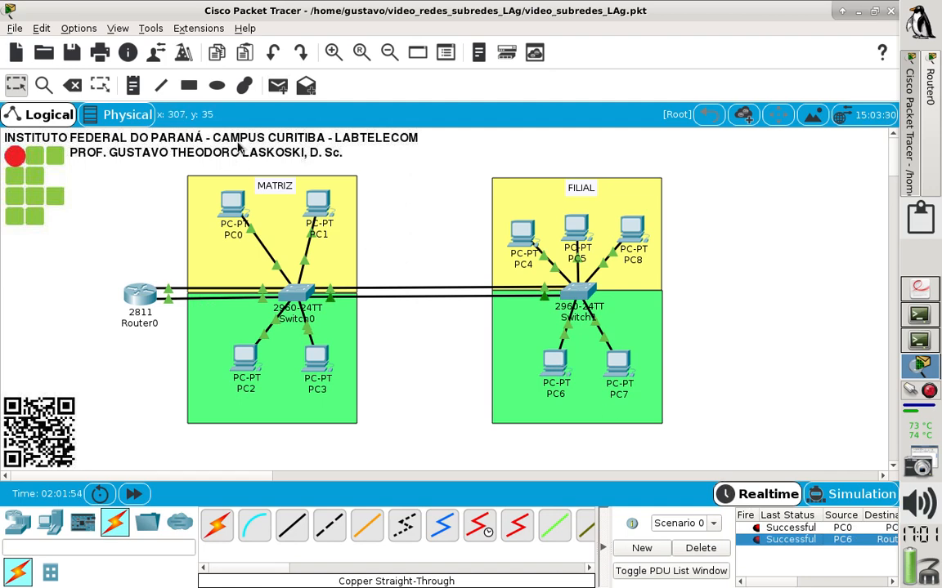
pyautogui.click(277, 85)
pyautogui.click(553, 368)
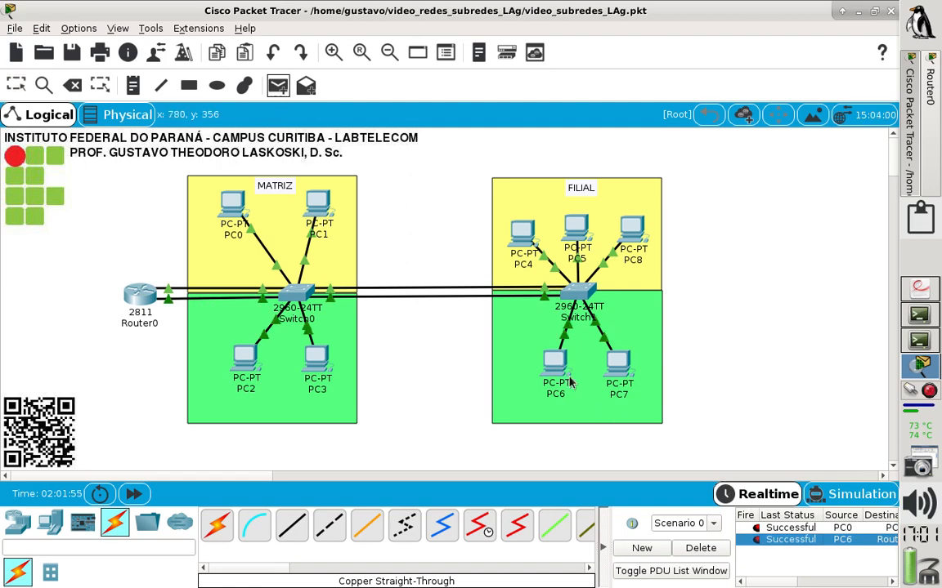
pyautogui.click(522, 237)
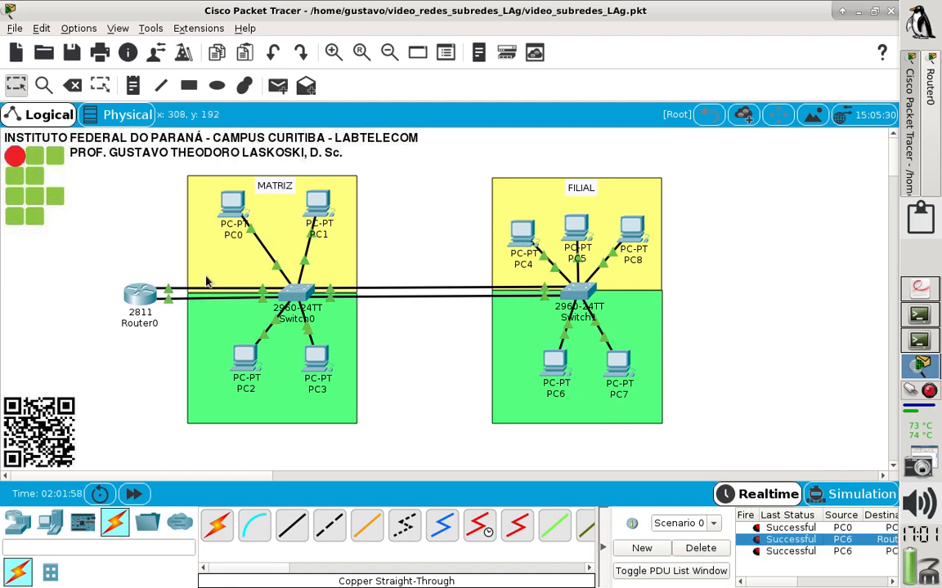
pyautogui.click(132, 270)
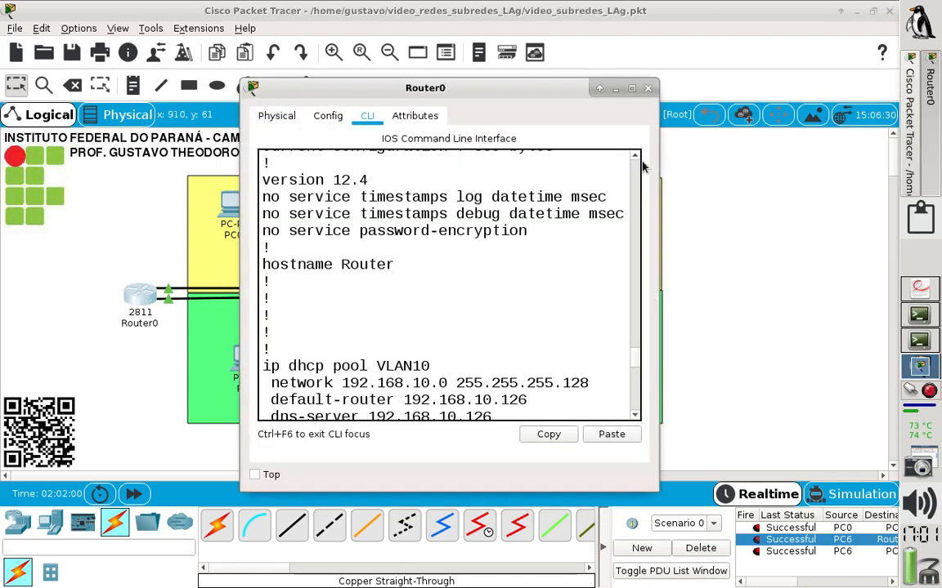
pyautogui.click(647, 89)
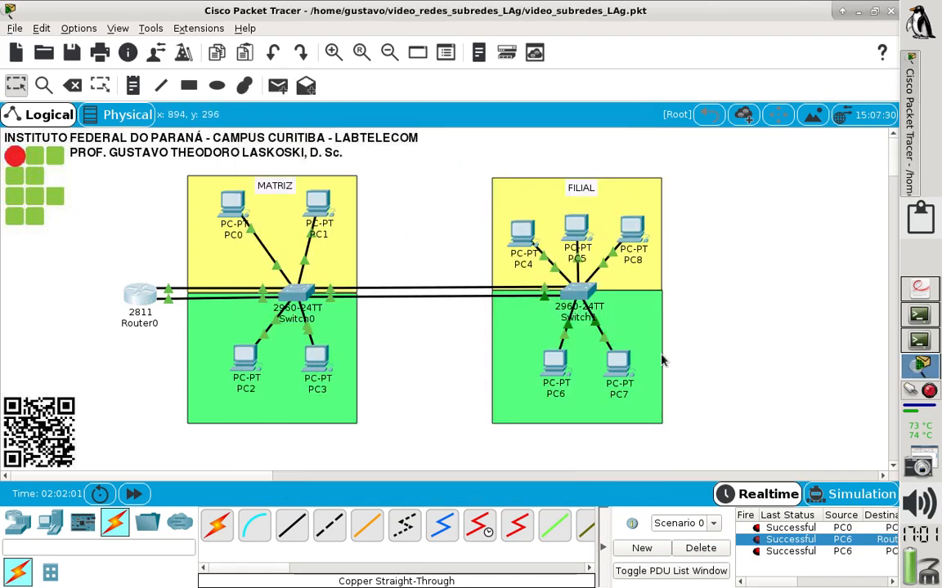
# Shift PC6 and PC7 leftward in FILIAL's green area and place a new PC in the space freed beside them
pyautogui.moveTo(561, 370); pyautogui.dragTo(531, 370)
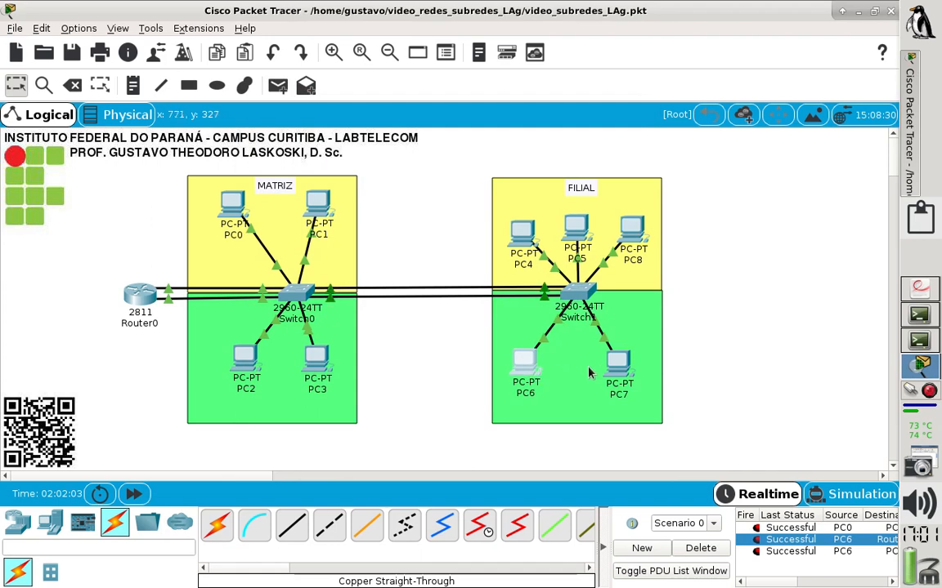
pyautogui.moveTo(602, 364); pyautogui.dragTo(568, 362)
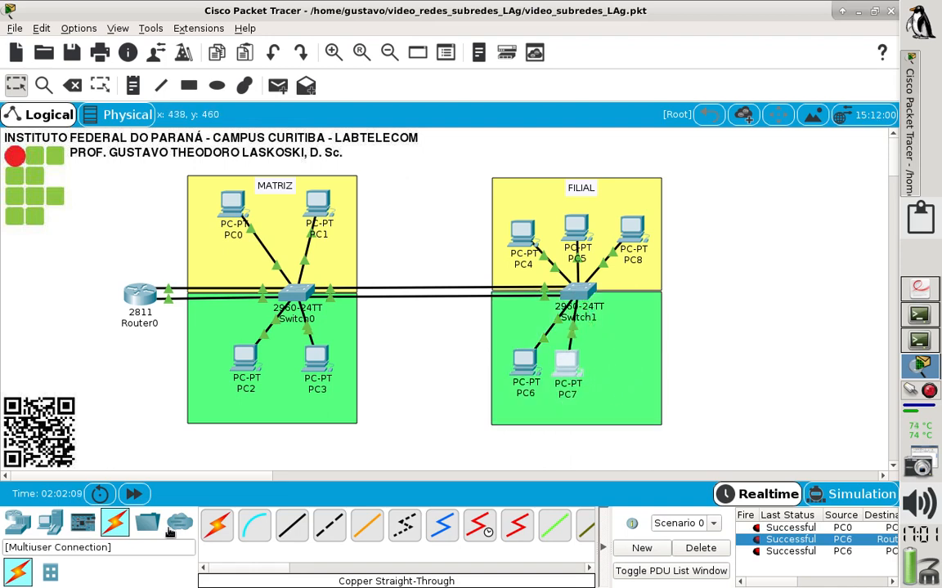
pyautogui.click(50, 523)
pyautogui.click(217, 533)
pyautogui.click(633, 353)
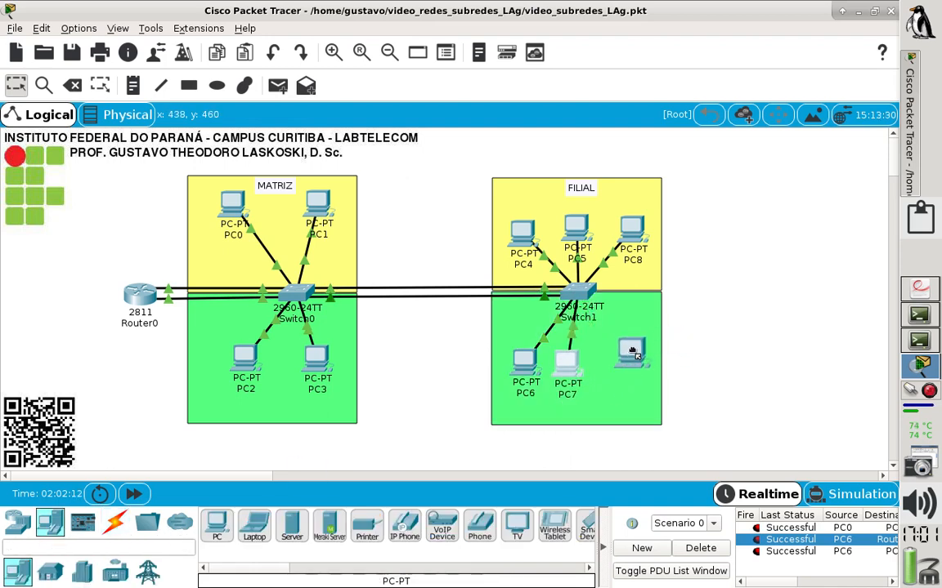
# Connect PC9 to port FastEthernet0/15 of Switch1 with a copper straight-through cable
pyautogui.click(115, 523)
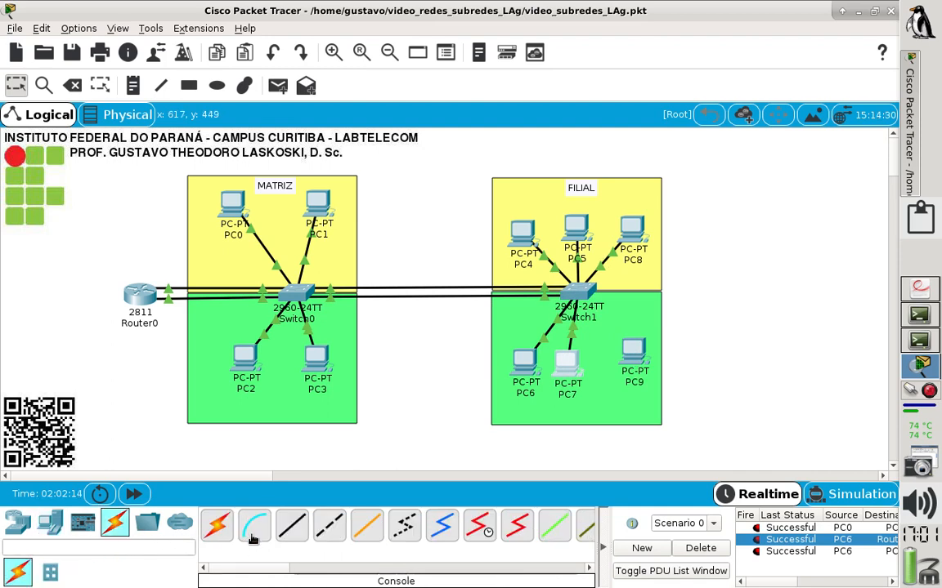
pyautogui.click(299, 532)
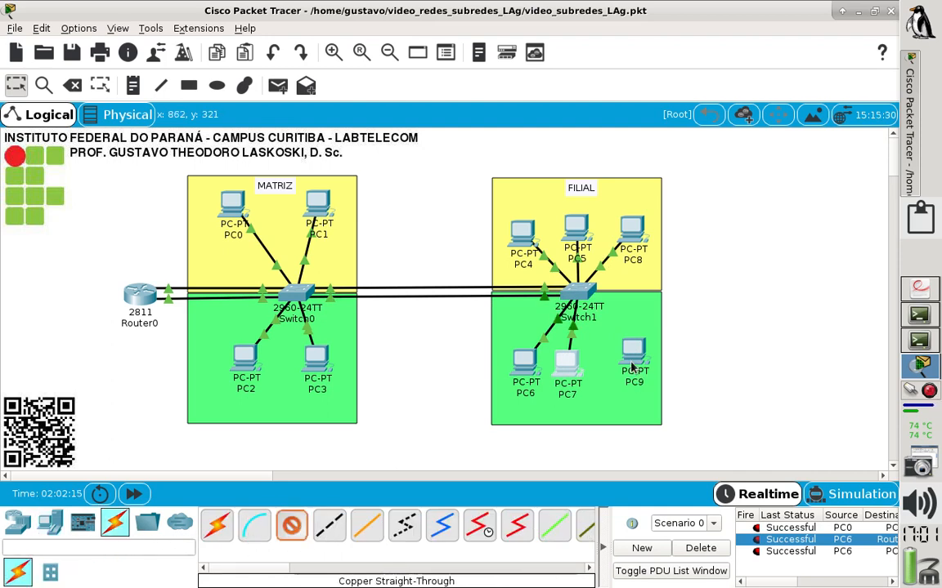
pyautogui.click(635, 367)
pyautogui.click(690, 426)
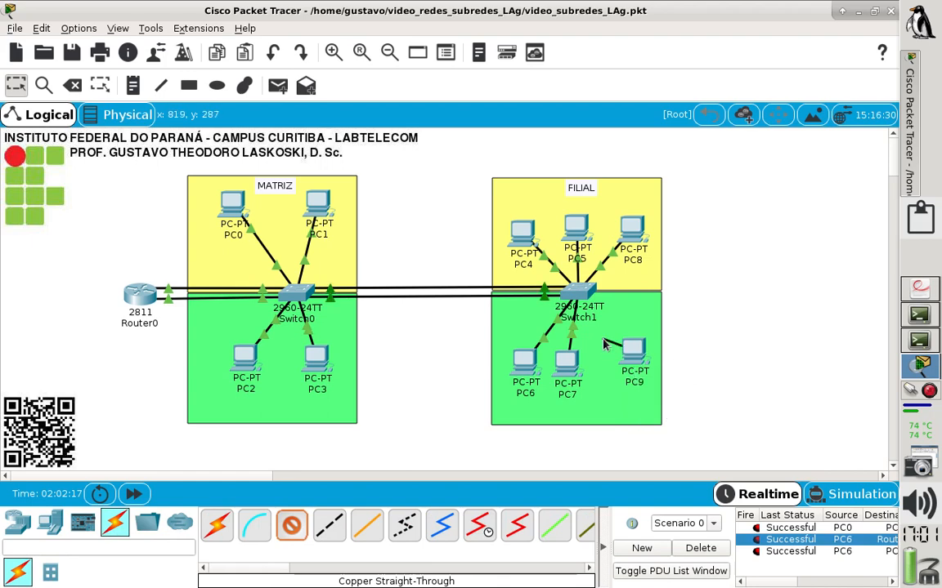
pyautogui.click(586, 304)
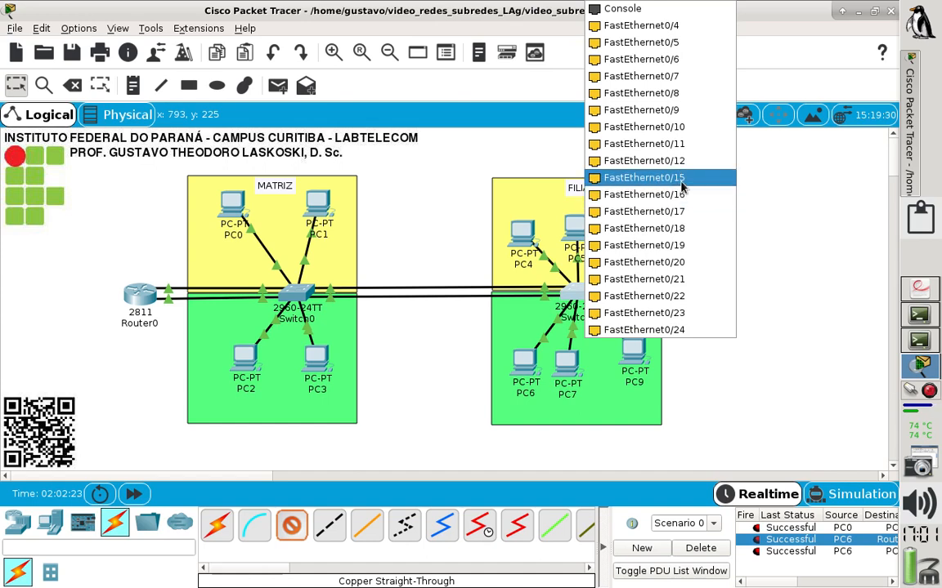
pyautogui.click(670, 183)
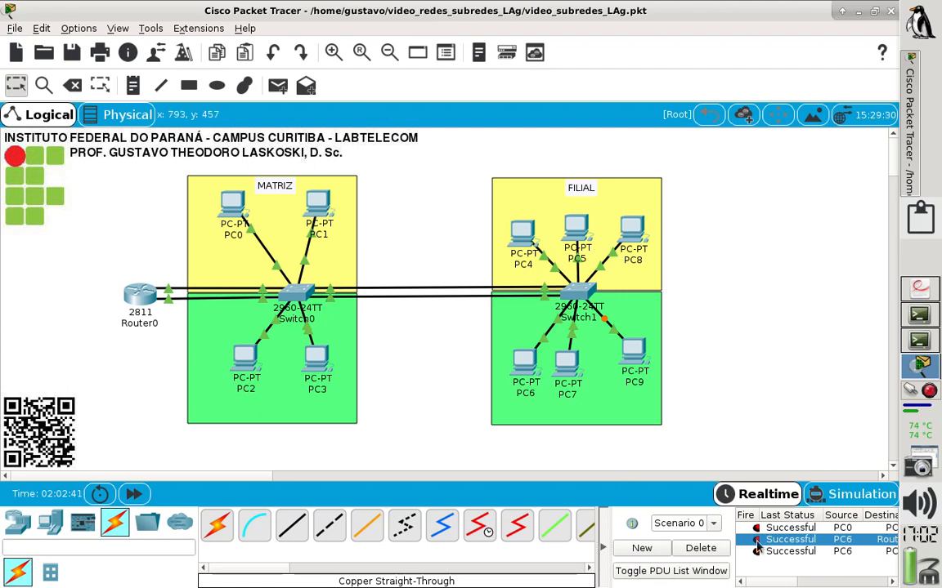
# Delete Scenario 0's simple PDUs, and list the current DHCP leases on Router0 with sh ip dhcp binding
pyautogui.click(718, 551)
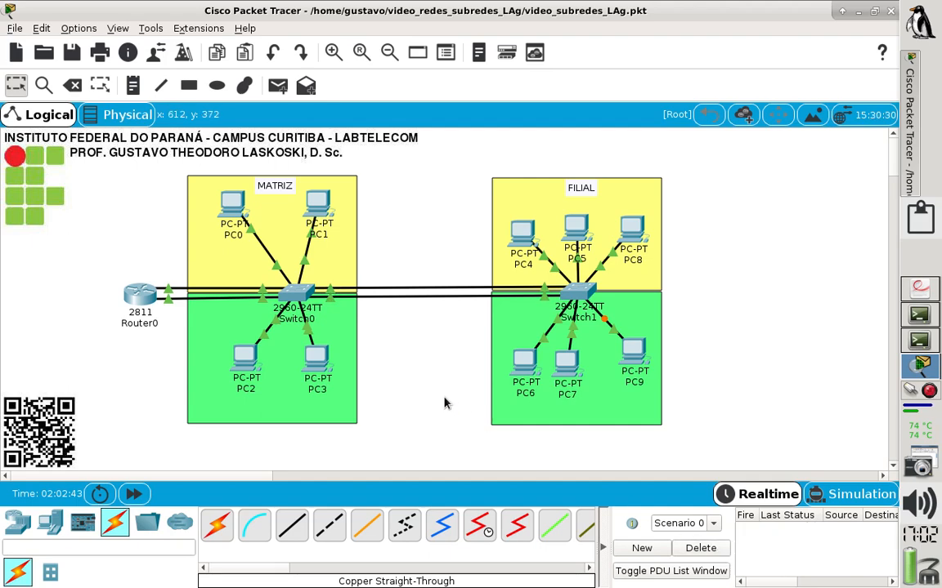
pyautogui.click(145, 293)
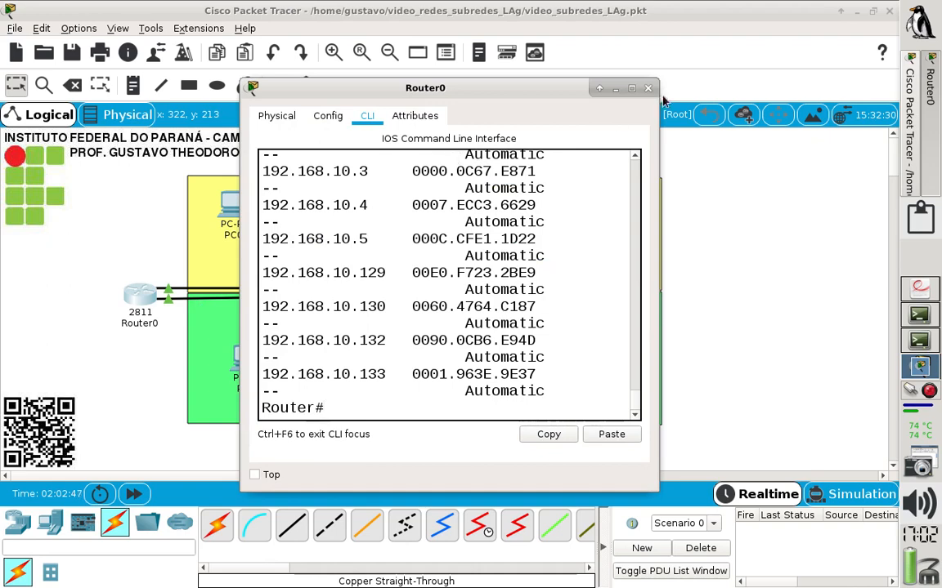
pyautogui.click(631, 87)
pyautogui.press('Return')
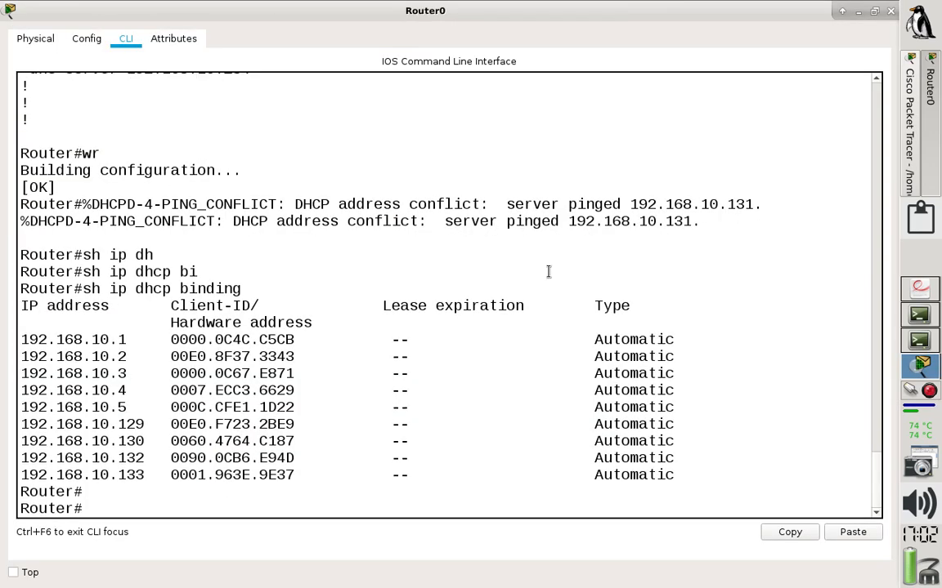
pyautogui.write('sh ip dh')
pyautogui.press('Tab')
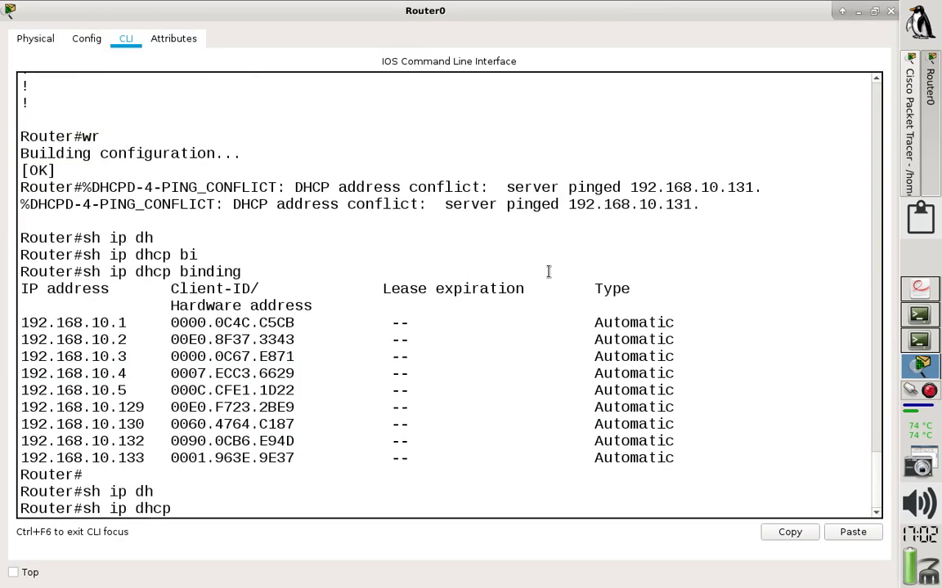
pyautogui.write('bi')
pyautogui.press('Tab')
pyautogui.press('Return')
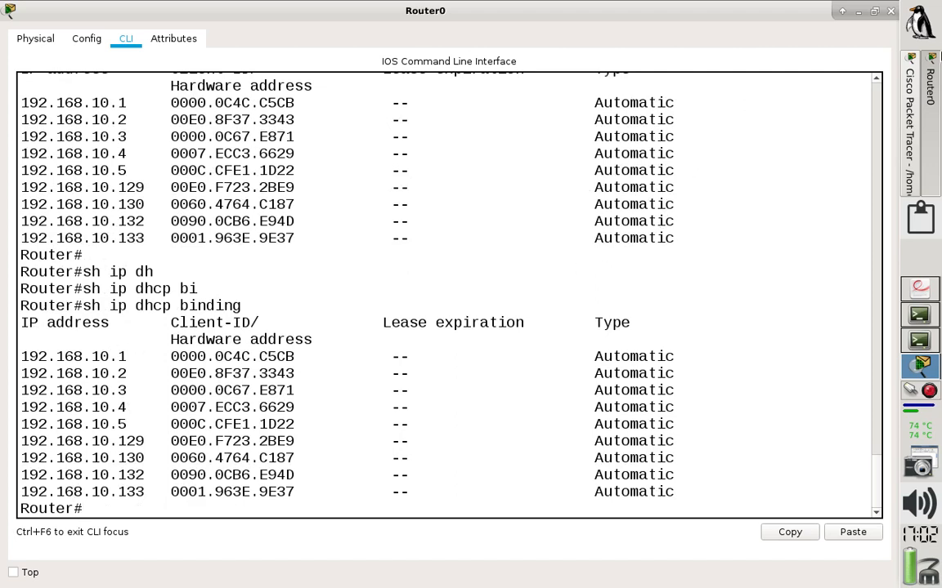
pyautogui.click(857, 12)
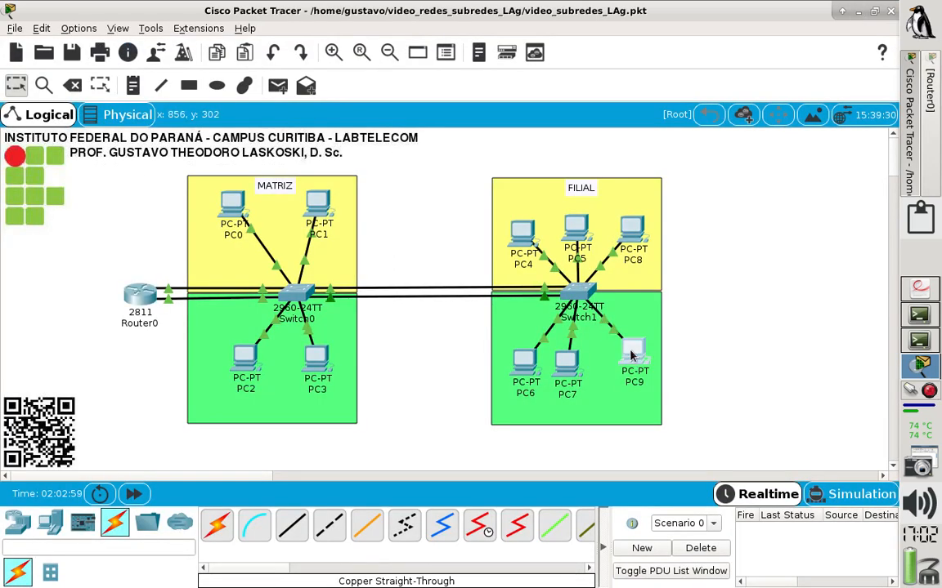
# Switch PC9's IPv4 configuration from static to DHCP, and check its port and address summary in the topology
pyautogui.click(630, 354)
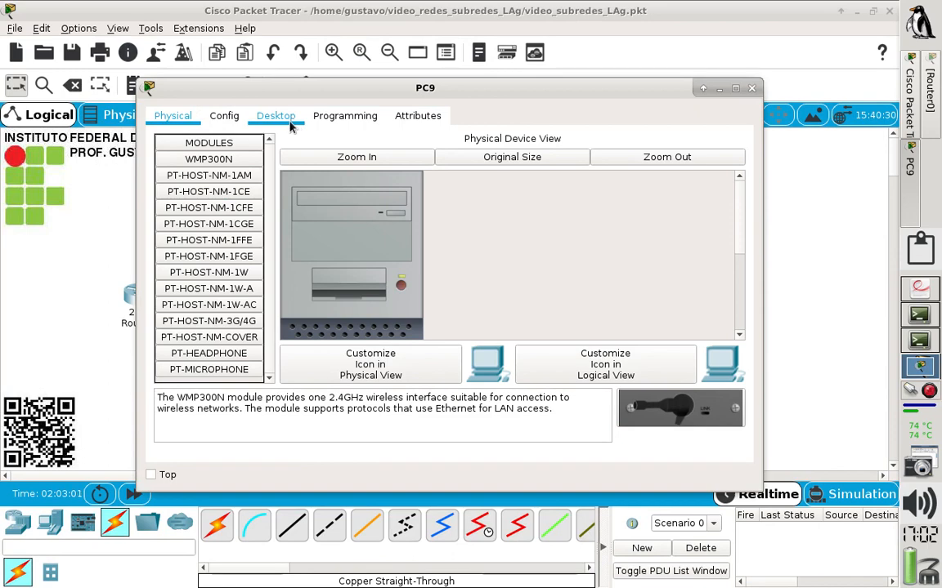
pyautogui.click(286, 119)
pyautogui.click(212, 156)
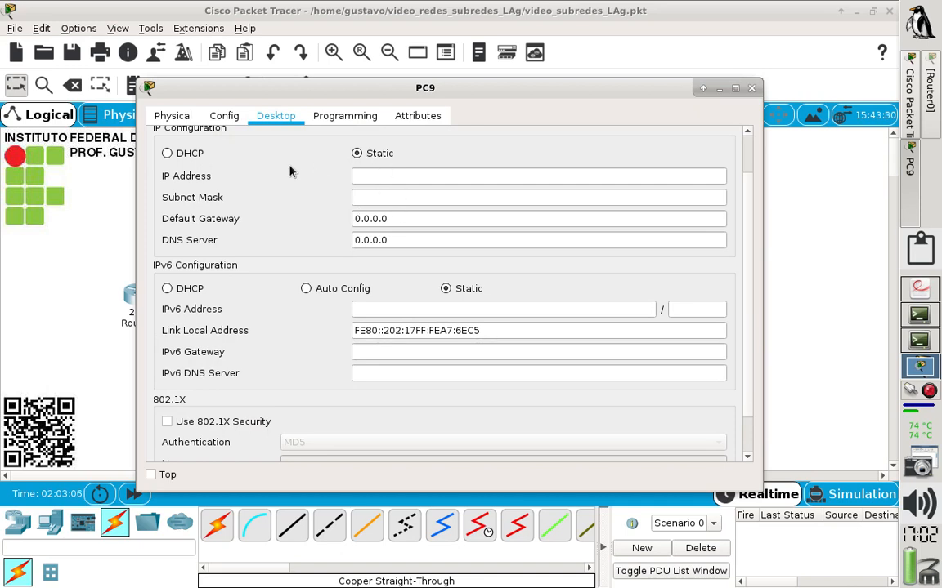
pyautogui.click(167, 153)
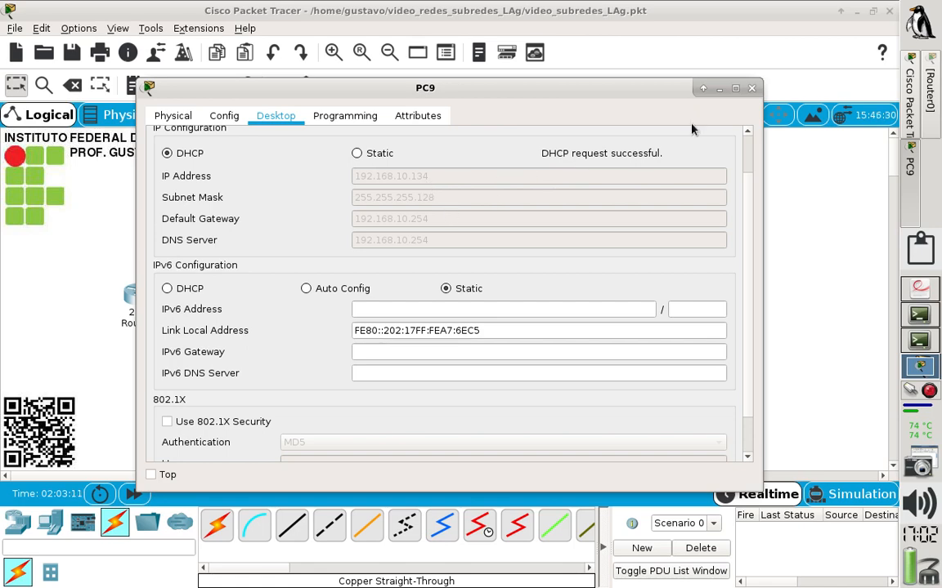
pyautogui.click(751, 88)
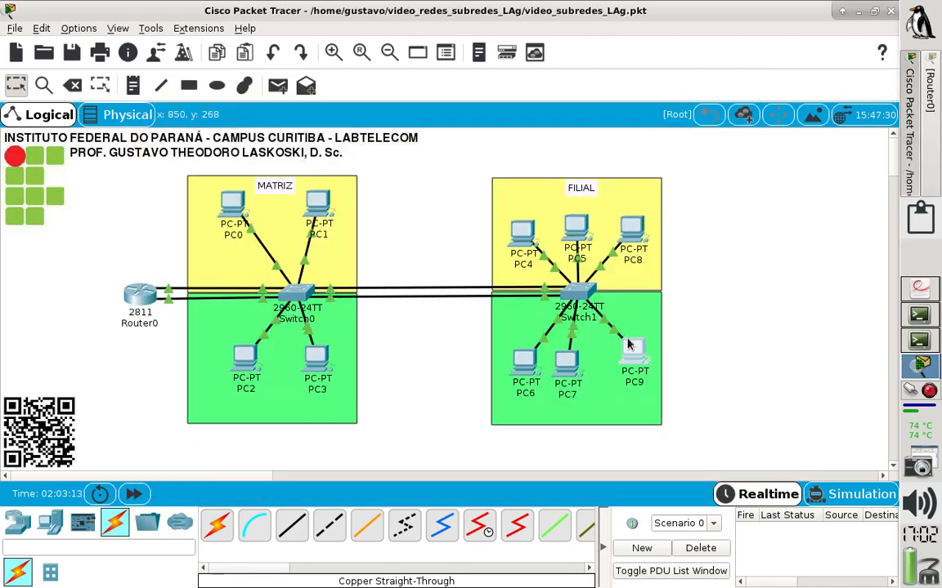
pyautogui.moveTo(628, 349)
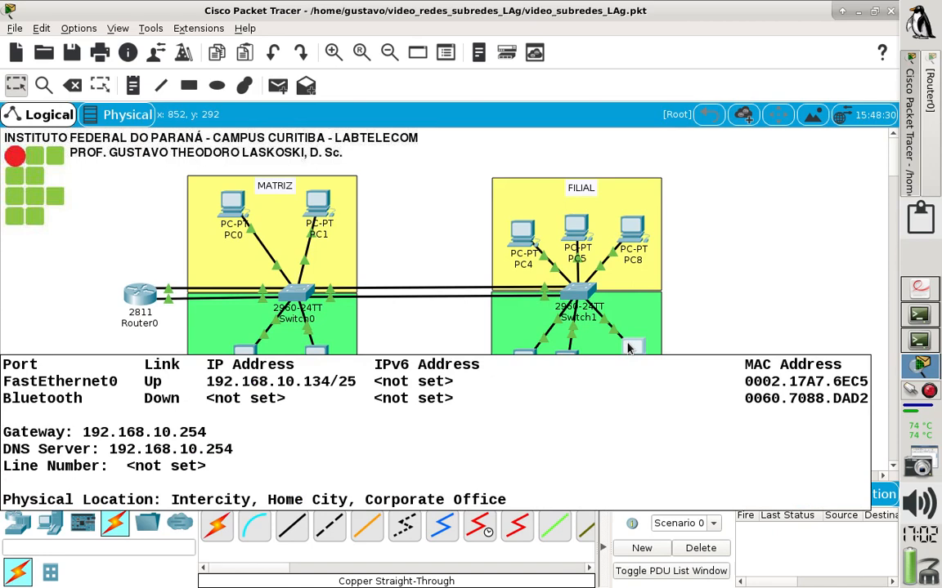
# Repeat sh ip dhcp binding on Router0 to check PC9's lease, and close the router's window
pyautogui.click(141, 298)
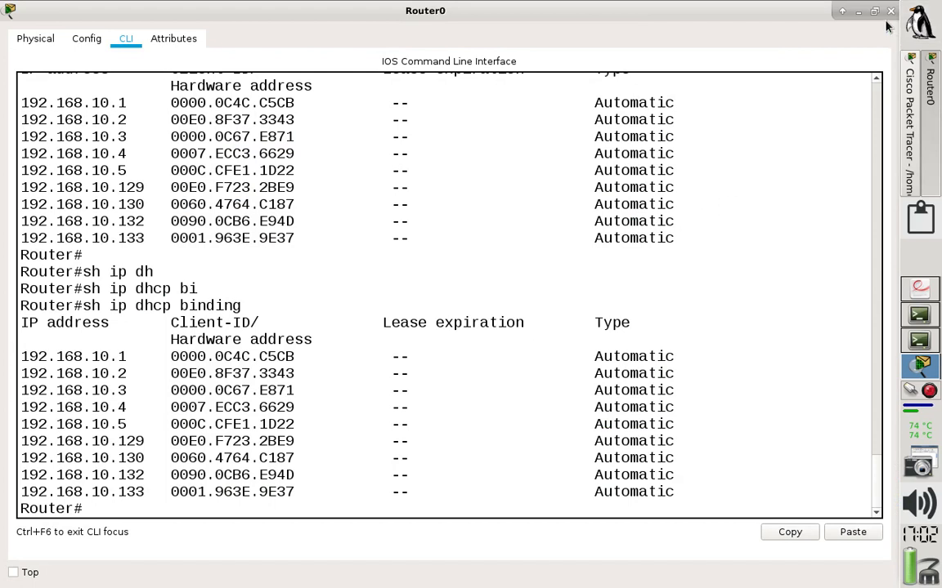
pyautogui.press('Up')
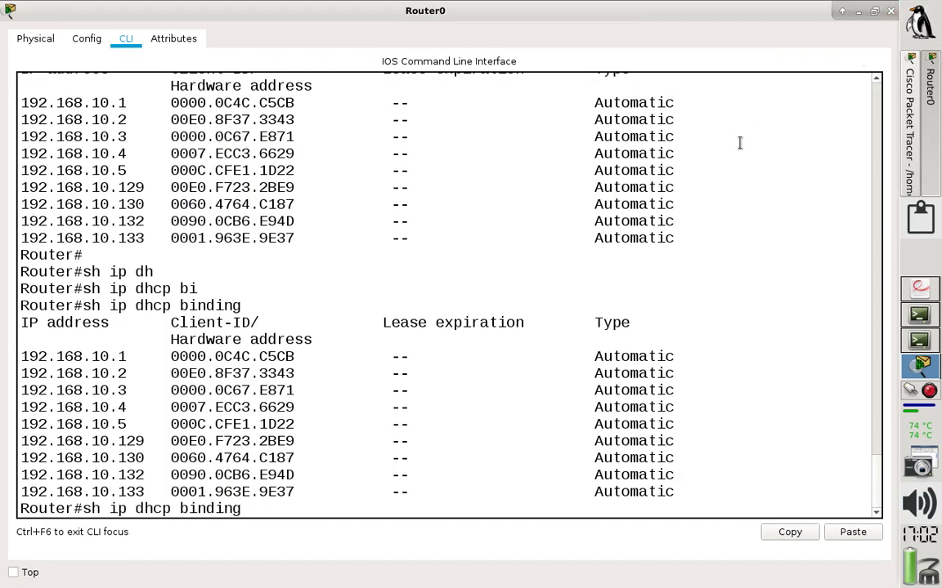
pyautogui.press('Return')
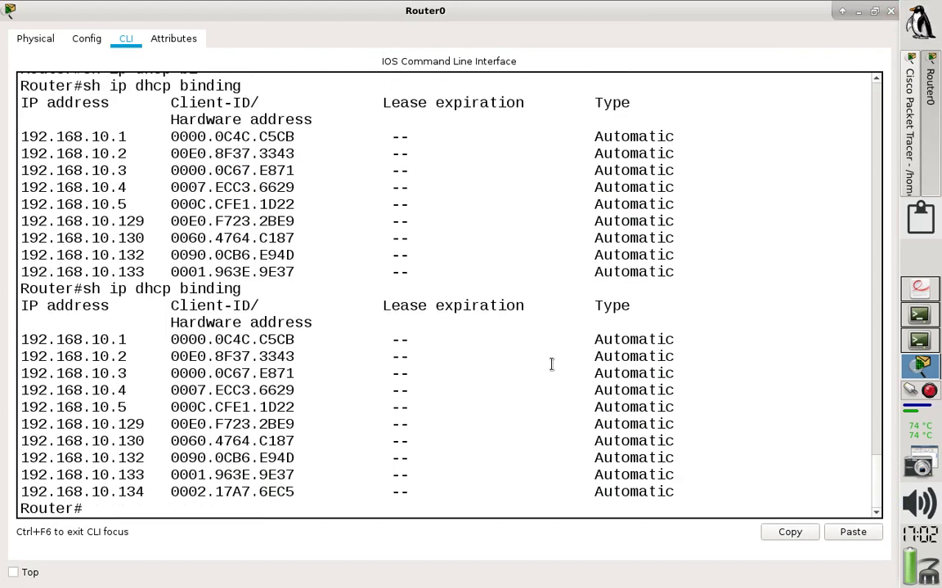
pyautogui.click(890, 10)
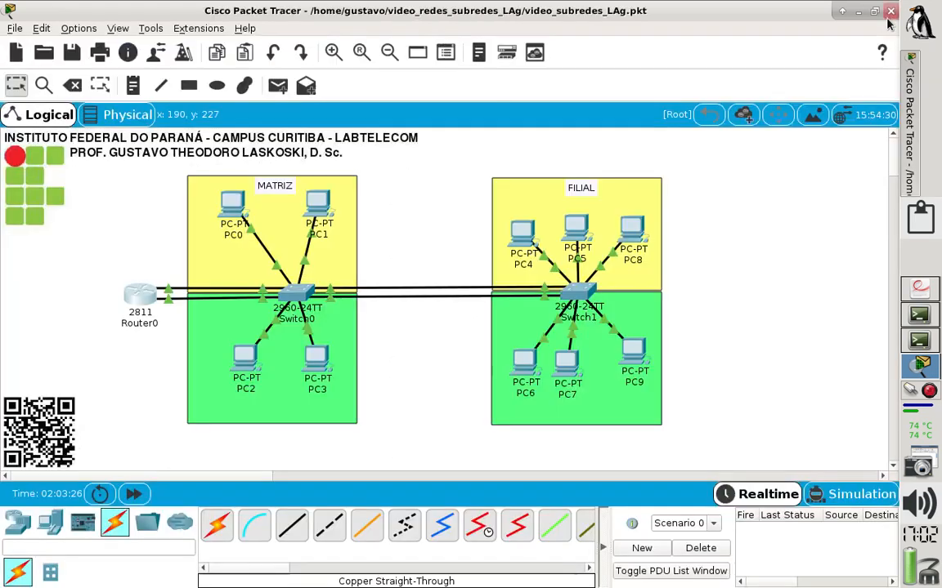